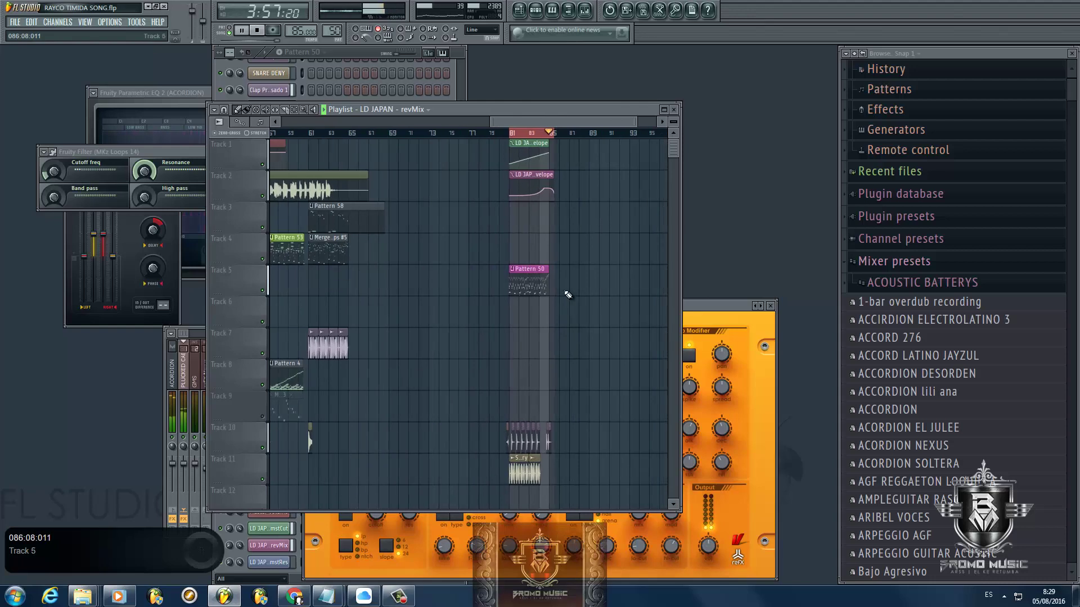
# Step: Stop the song and play back Pattern 50 to listen to it
pyautogui.press('space')
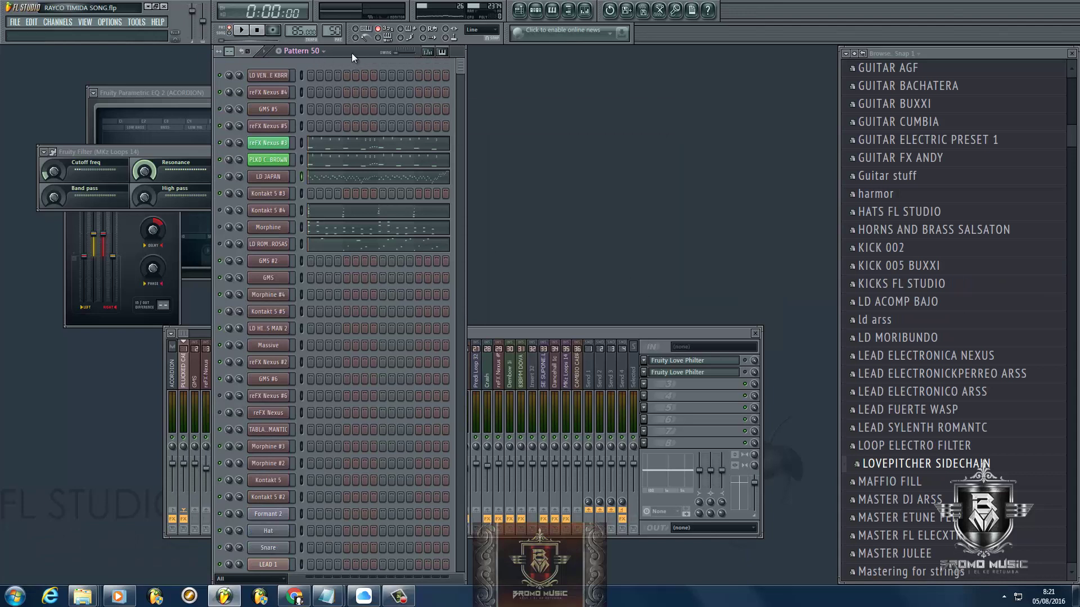
pyautogui.moveTo(352, 53); pyautogui.dragTo(348, 56)
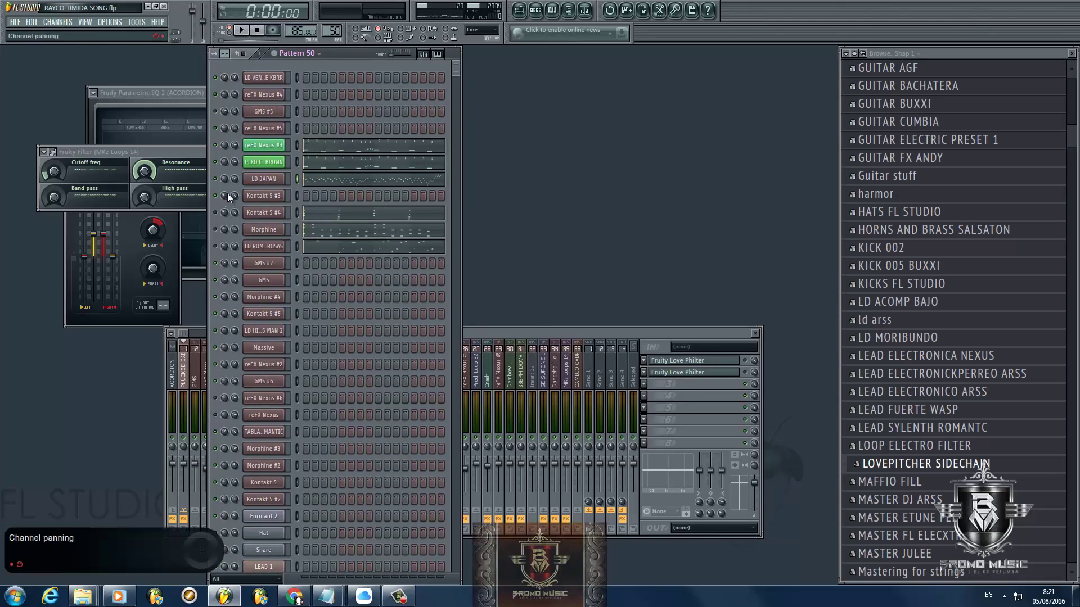
pyautogui.click(244, 32)
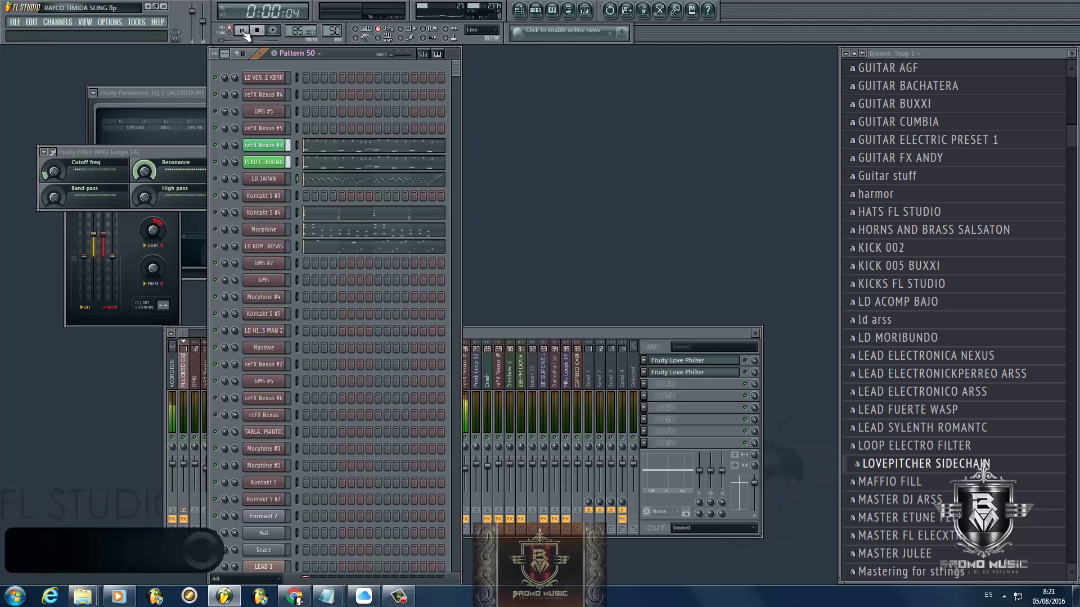
pyautogui.moveTo(352, 52); pyautogui.dragTo(357, 56)
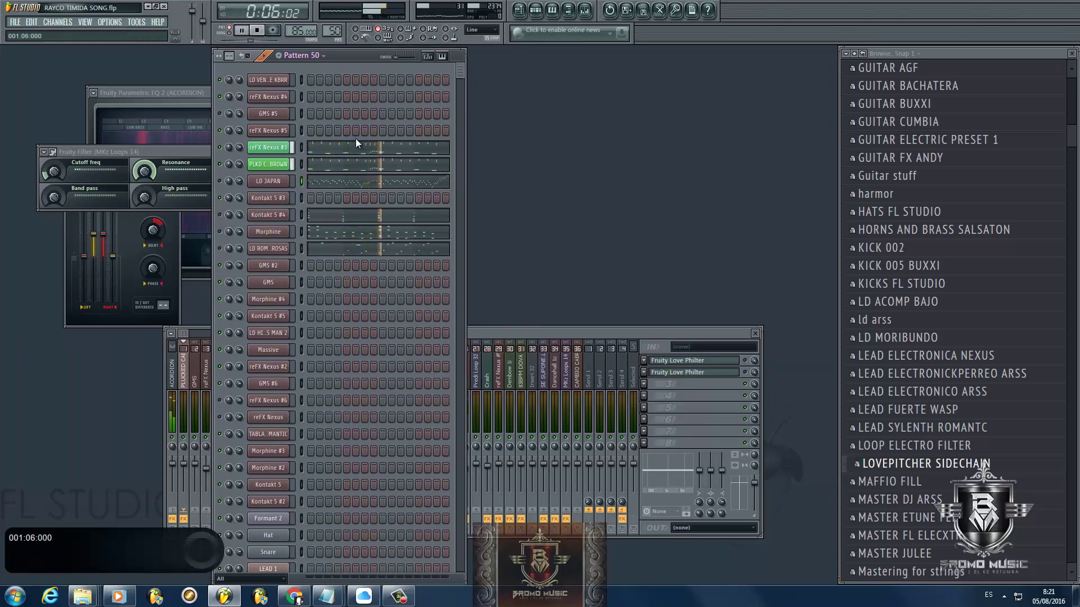
pyautogui.moveTo(356, 58); pyautogui.dragTo(356, 57)
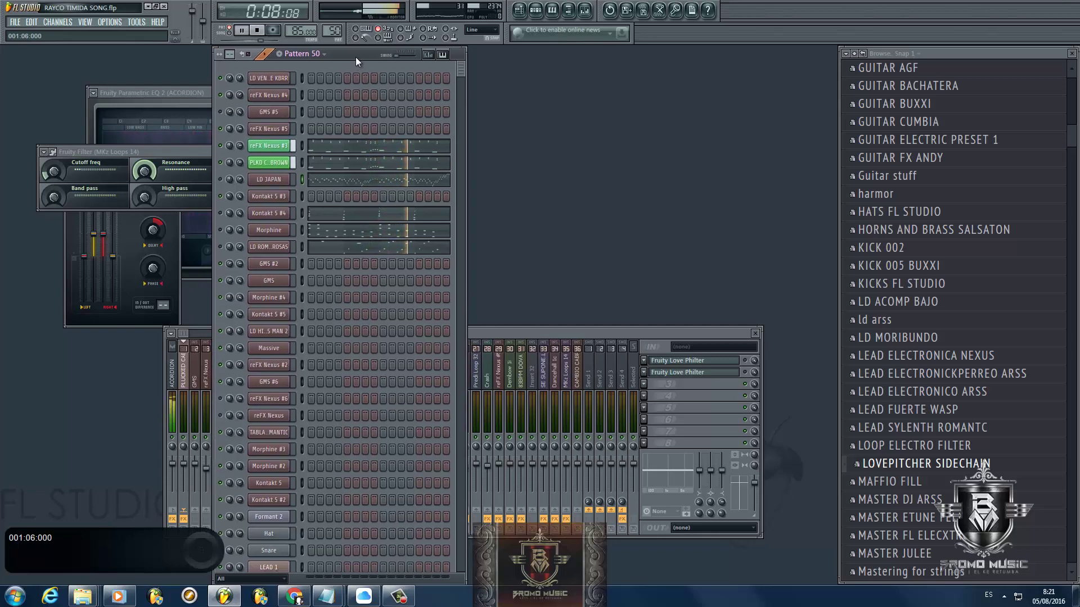
# Step: Examine the notes of the reFX Nexus #3 channel in the piano roll and stop playback
pyautogui.click(350, 147)
pyautogui.scroll(-2, 313, 294)
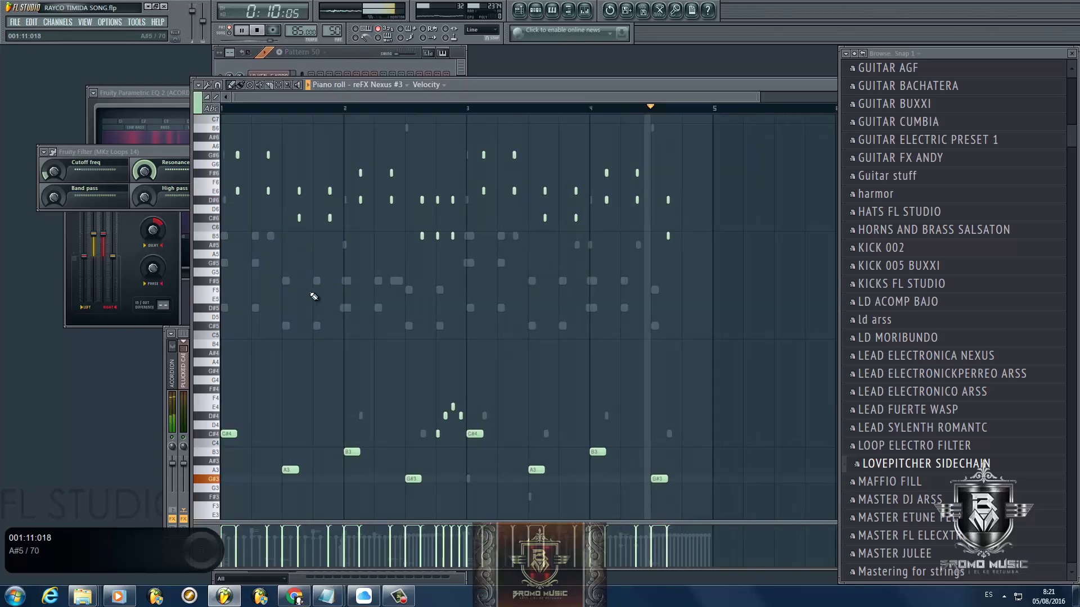
pyautogui.press('space')
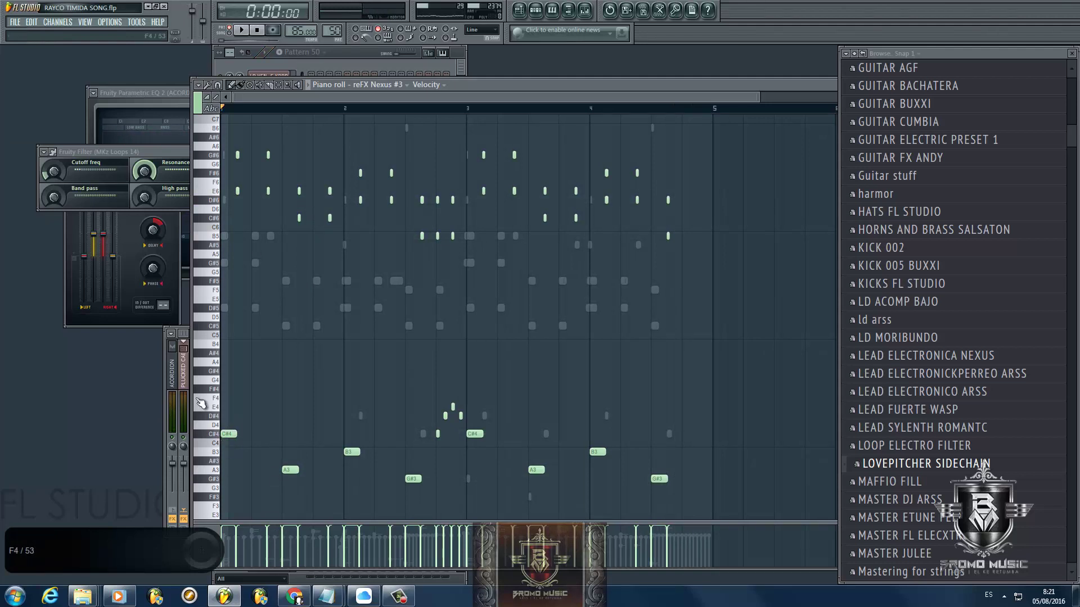
pyautogui.scroll(3, 229, 357)
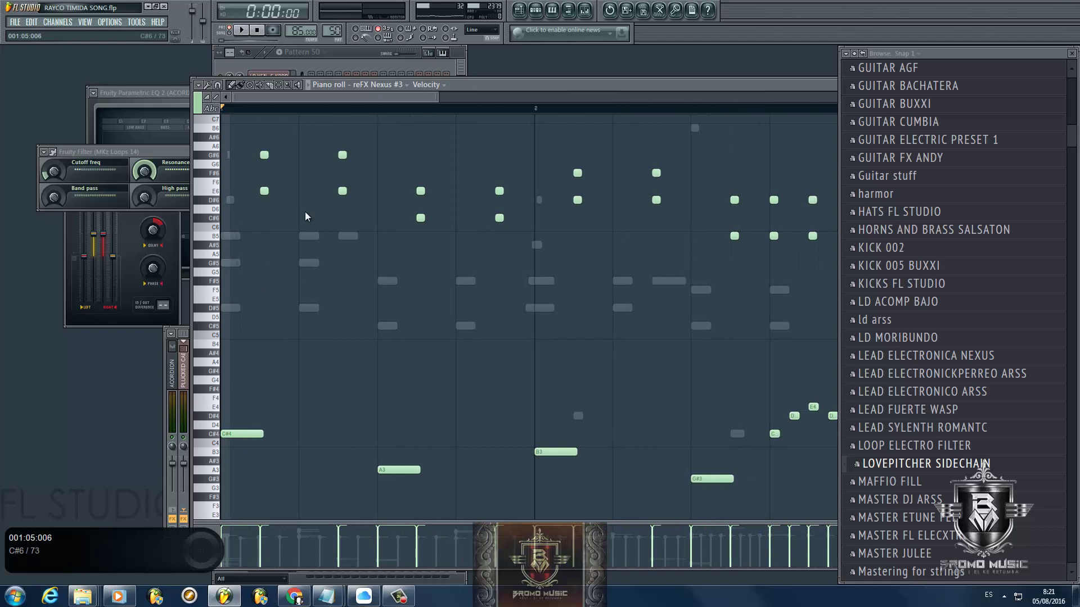
pyautogui.press('F7')
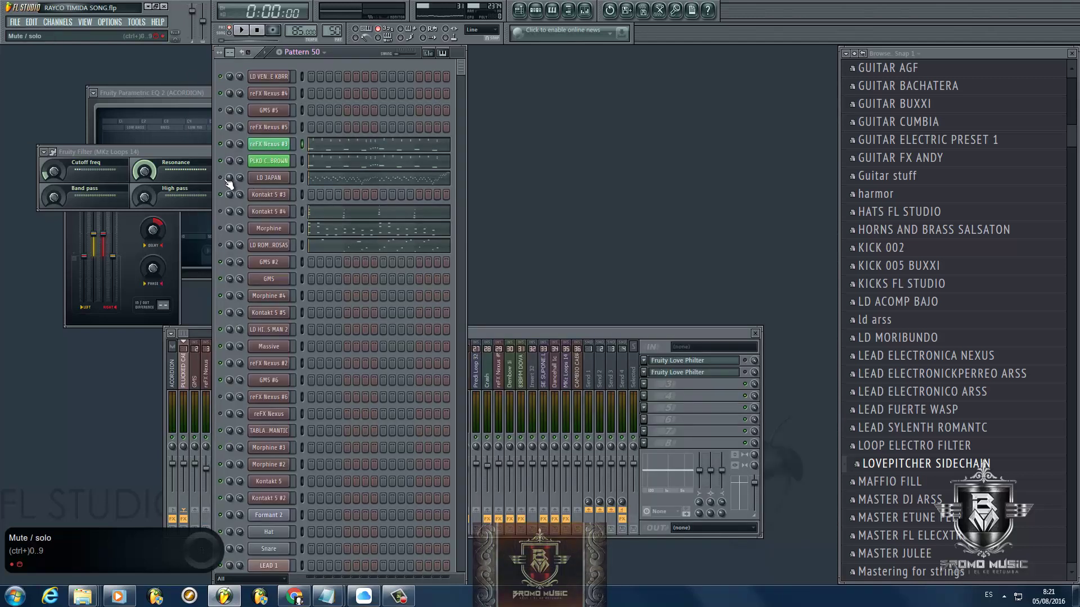
# Step: Play Pattern 50 again and inspect the Nexus preset used by the LD JAPAN channel
pyautogui.press('space')
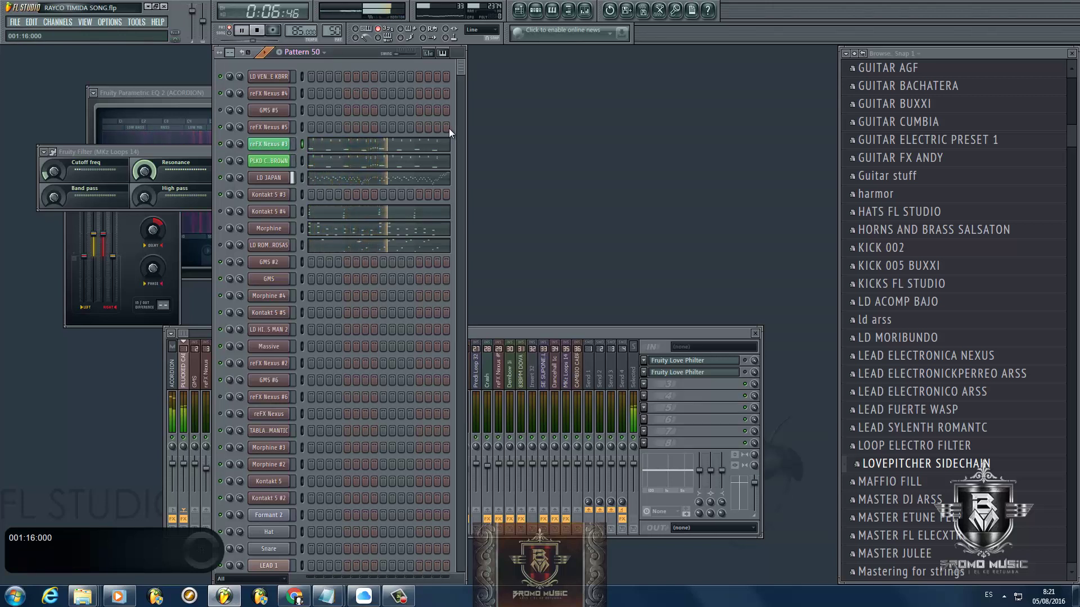
pyautogui.click(270, 178)
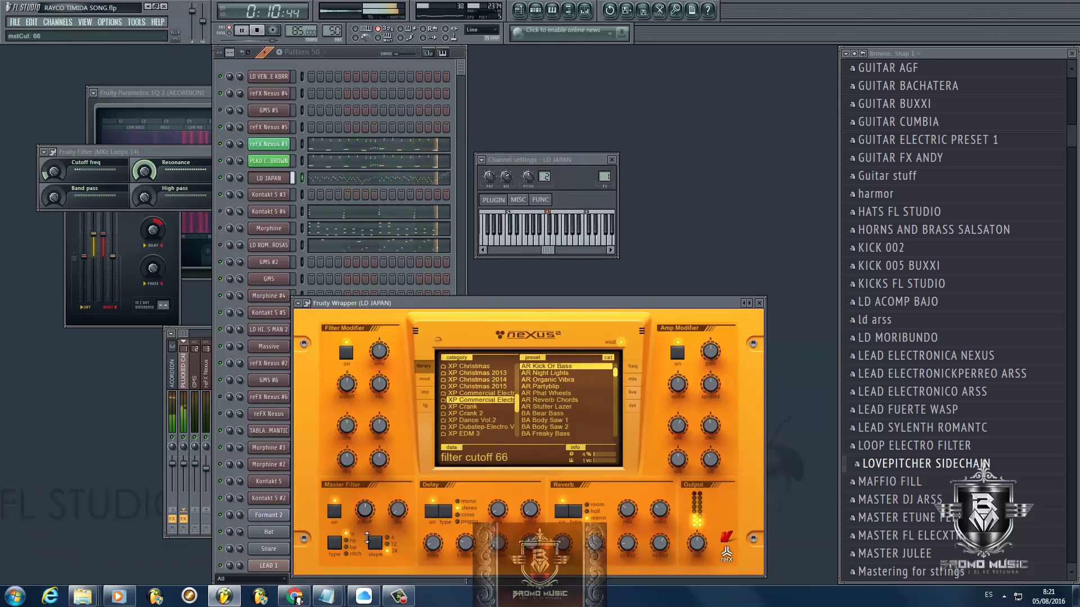
pyautogui.press('space')
pyautogui.click(359, 56)
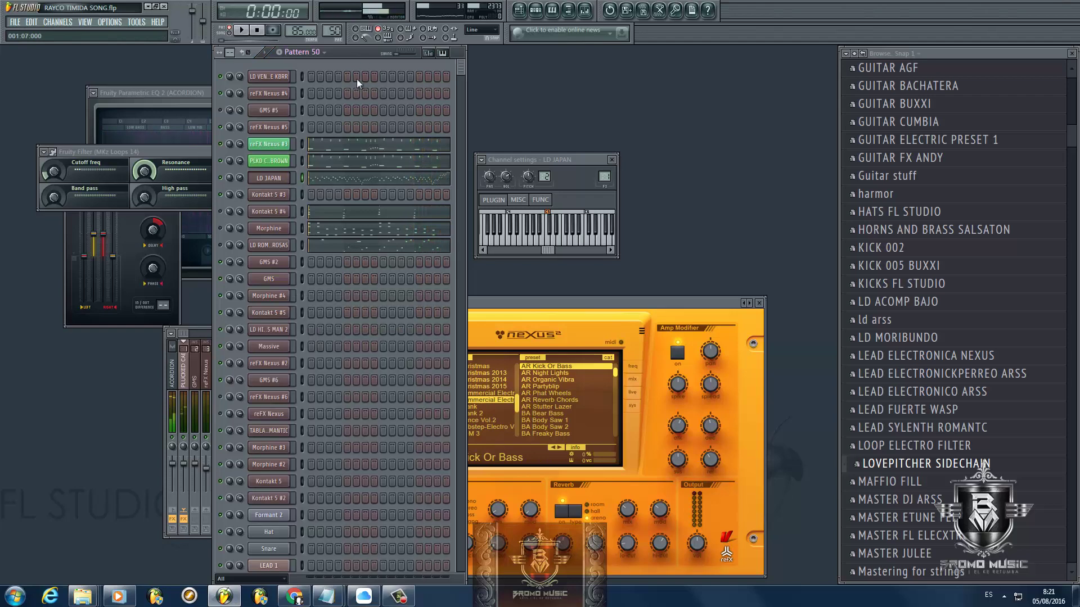
# Step: Switch to Pattern 51 and copy all notes of the reFX Nexus #3 channel
pyautogui.press('KP_Add')
pyautogui.click(314, 146)
pyautogui.keyDown('ctrl'); pyautogui.scroll(-3, 502, 428); pyautogui.keyUp('ctrl')
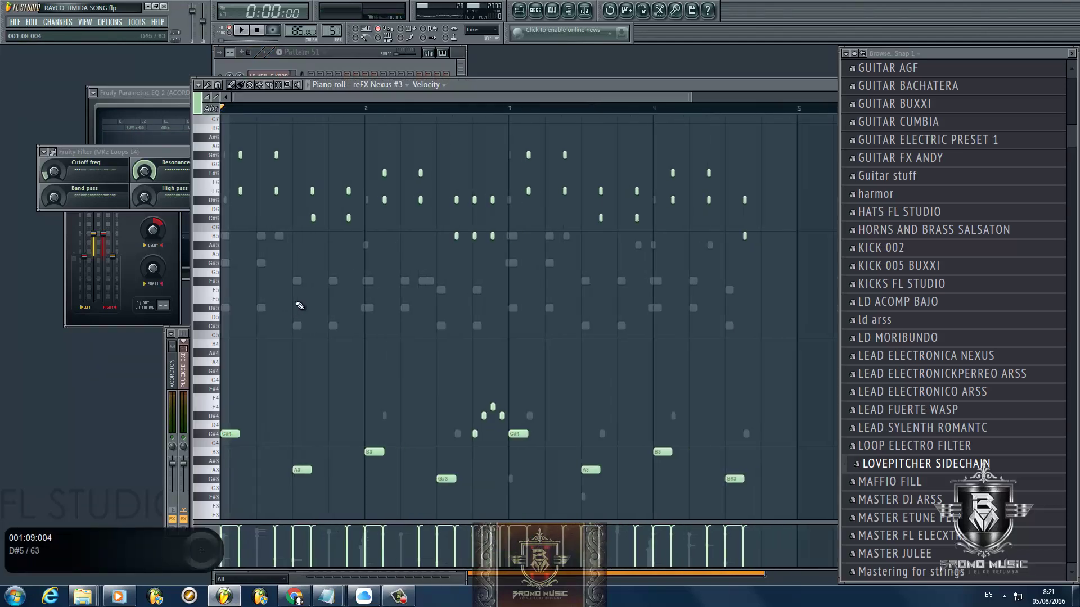
pyautogui.keyDown('ctrl'); pyautogui.moveTo(742, 498); pyautogui.dragTo(217, 85); pyautogui.keyUp('ctrl')
pyautogui.press('Escape')
# Step: Insert a Layer channel above reFX Nexus #3 and paste the copied notes into its piano roll
pyautogui.rightClick(267, 144)
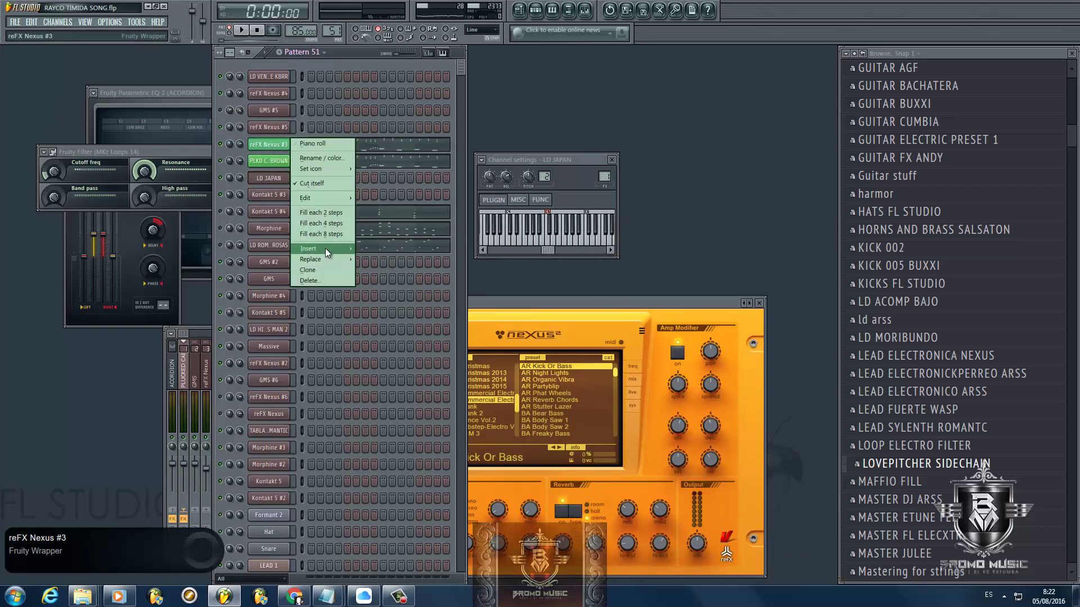
pyautogui.moveTo(325, 248)
pyautogui.click(391, 107)
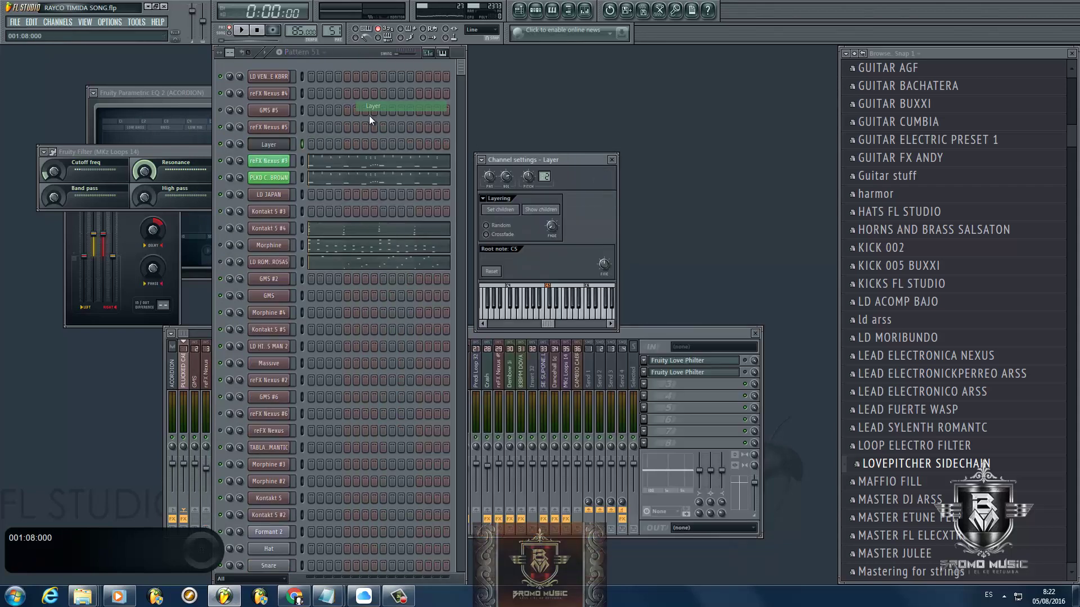
pyautogui.rightClick(280, 143)
pyautogui.click(315, 144)
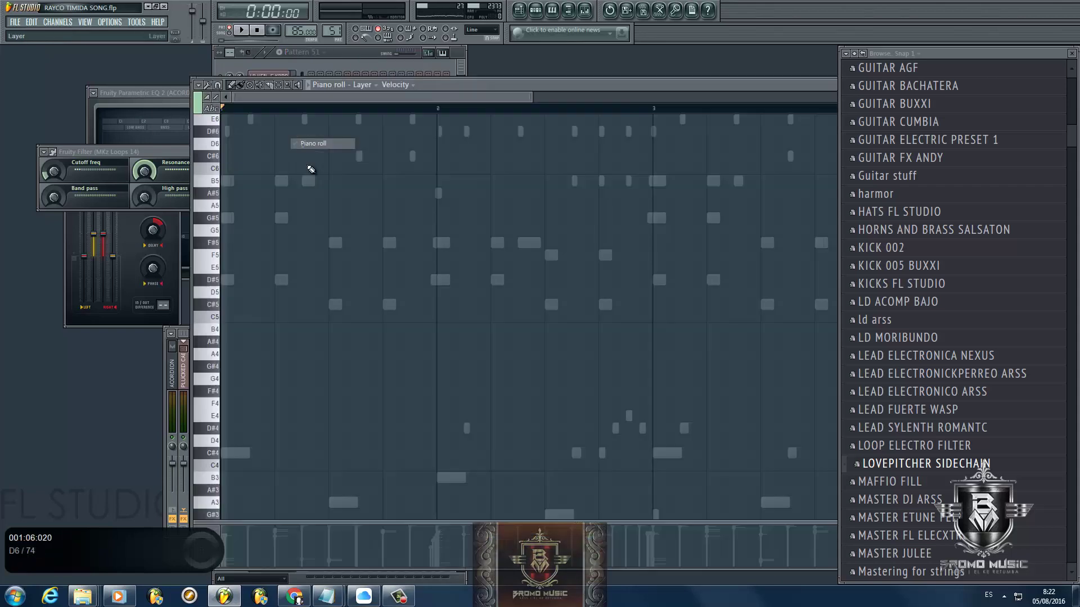
pyautogui.hotkey('ctrl', 'v')
# Step: Rework the Layer's notes into four chords about half a bar long: C#6-E6-G#6, A5-C#6-E6, B5-D#6-F#6 and G#5-B5-D#6
pyautogui.scroll(1, 259, 297)
pyautogui.rightClick(256, 272)
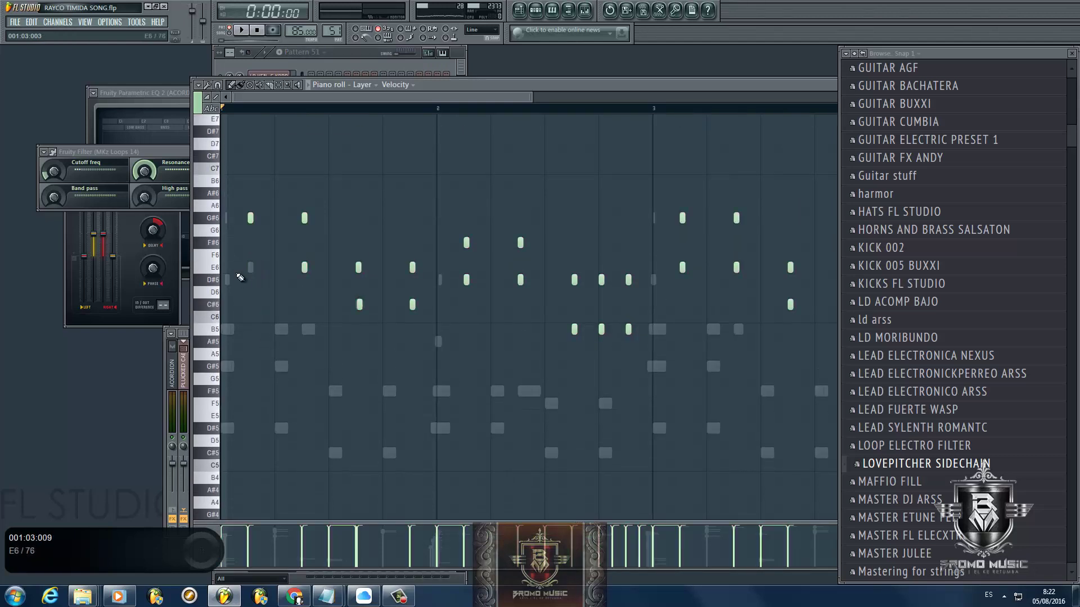
pyautogui.click(225, 268)
pyautogui.scroll(-6, 228, 292)
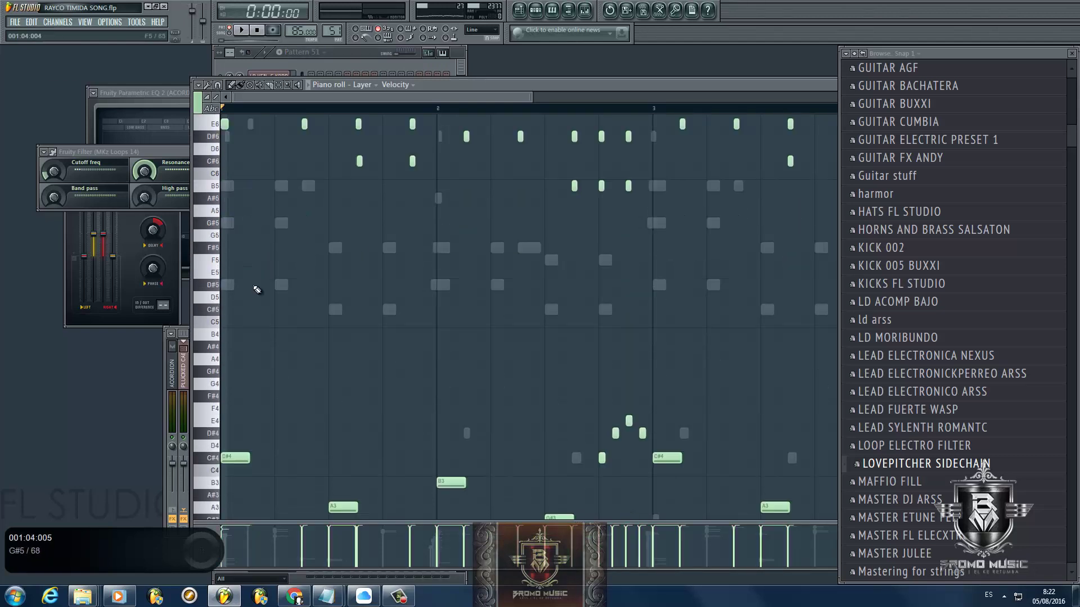
pyautogui.moveTo(228, 379); pyautogui.dragTo(228, 339)
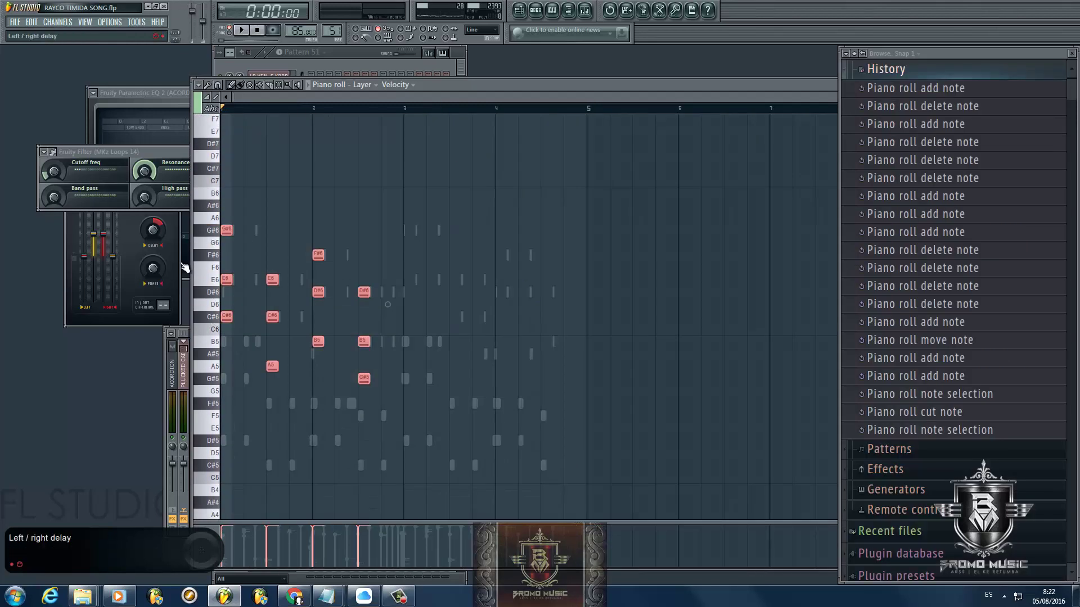
pyautogui.scroll(3, 247, 229)
pyautogui.moveTo(248, 229); pyautogui.dragTo(317, 230)
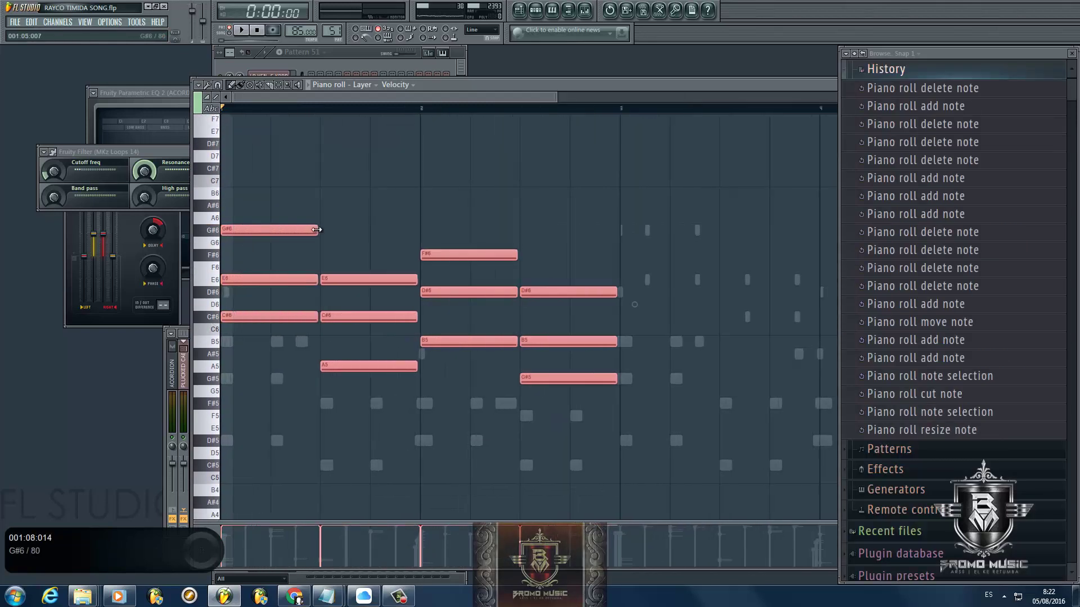
# Step: Duplicate the four chords into bars 3 and 4 of the Layer channel and clear the selection
pyautogui.scroll(-3, 491, 378)
pyautogui.hotkey('ctrl', 'a')
pyautogui.hotkey('ctrl', 'c')
pyautogui.scroll(7, 491, 239)
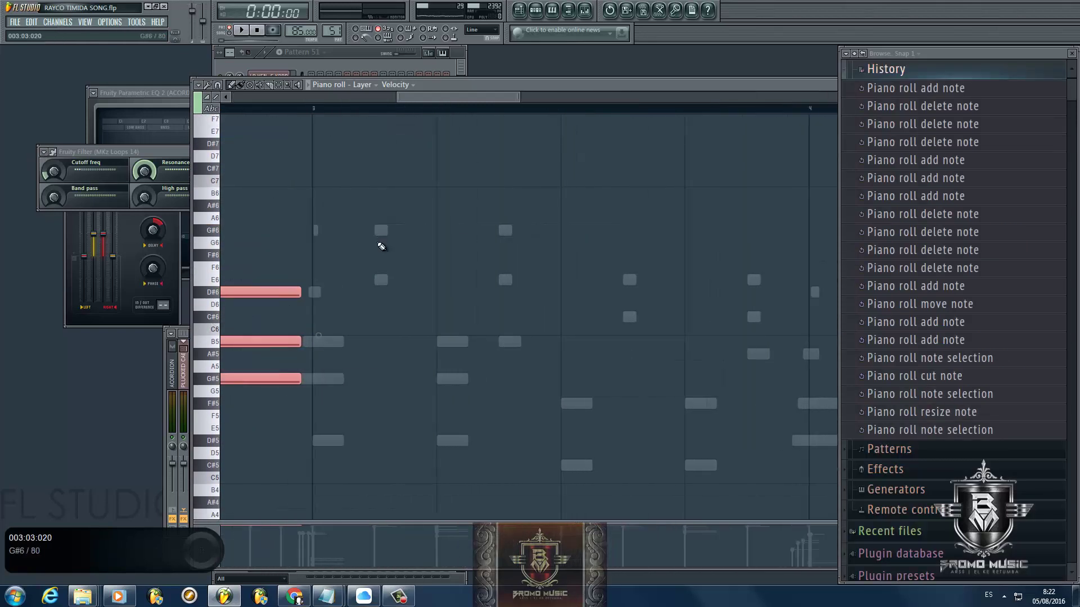
pyautogui.hotkey('ctrl', 'v')
pyautogui.scroll(-4, 379, 242)
pyautogui.click(379, 205)
pyautogui.rightClick(379, 205)
pyautogui.scroll(-3, 377, 197)
pyautogui.click(375, 194)
pyautogui.rightClick(375, 195)
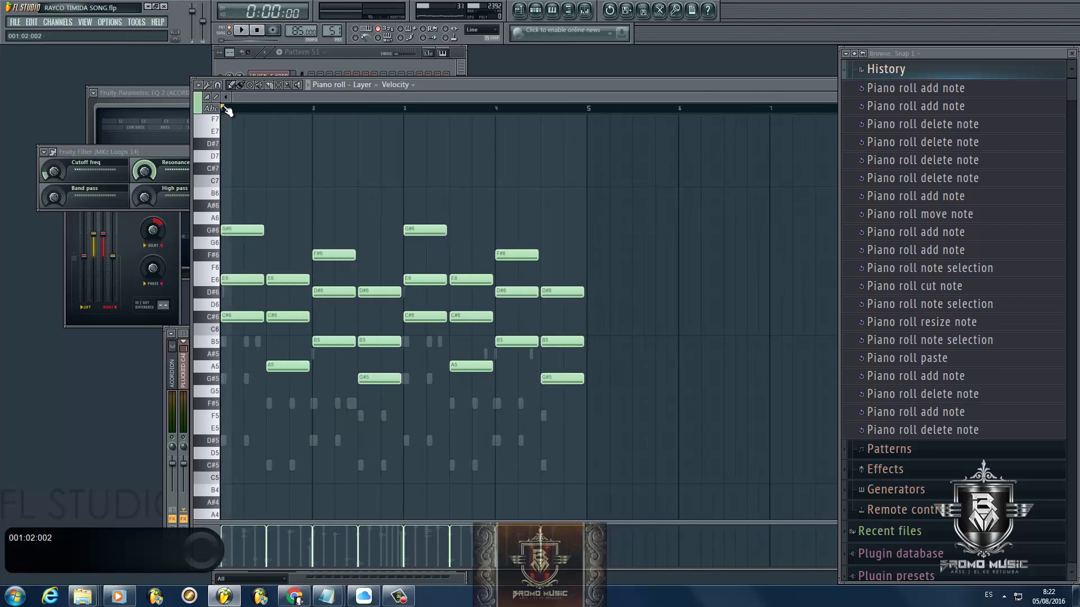
# Step: Look up the Ghost channels option among the piano roll's helper settings
pyautogui.moveTo(507, 95); pyautogui.dragTo(573, 102)
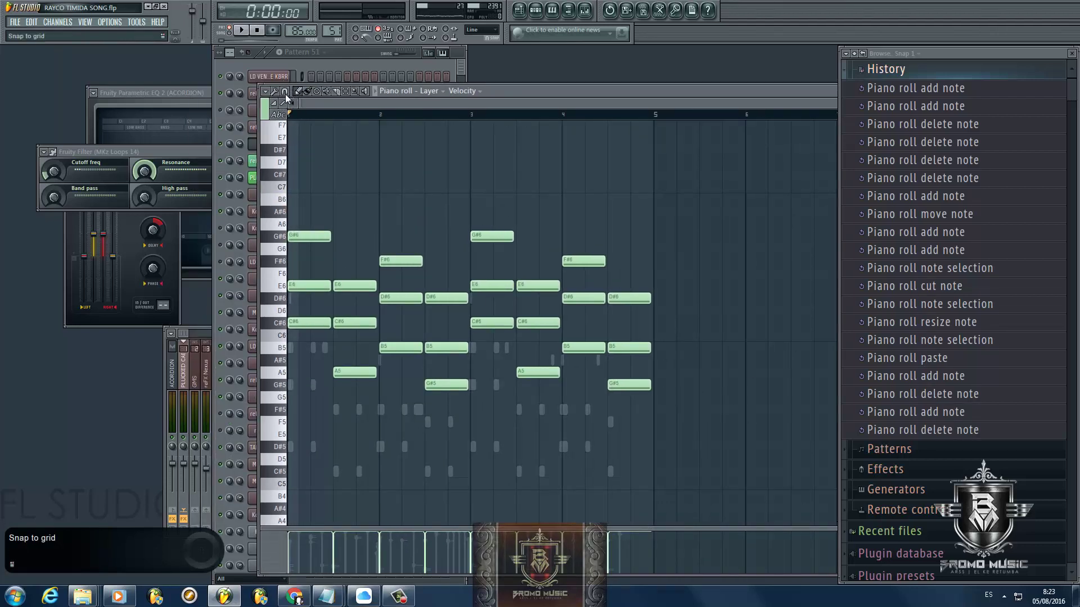
pyautogui.click(285, 93)
pyautogui.click(264, 91)
pyautogui.moveTo(291, 146)
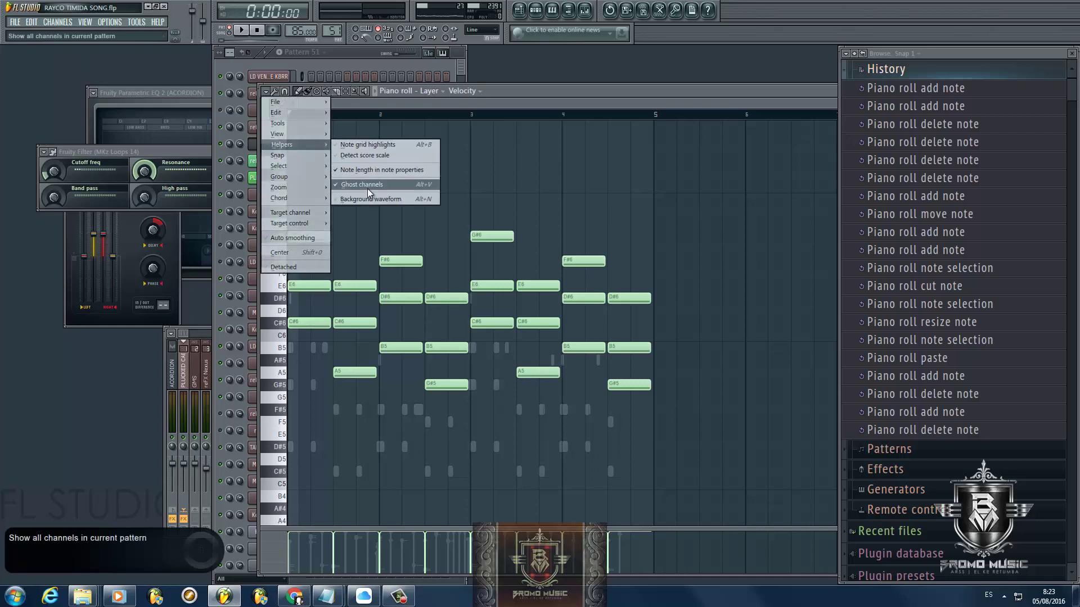
pyautogui.click(364, 223)
pyautogui.rightClick(365, 223)
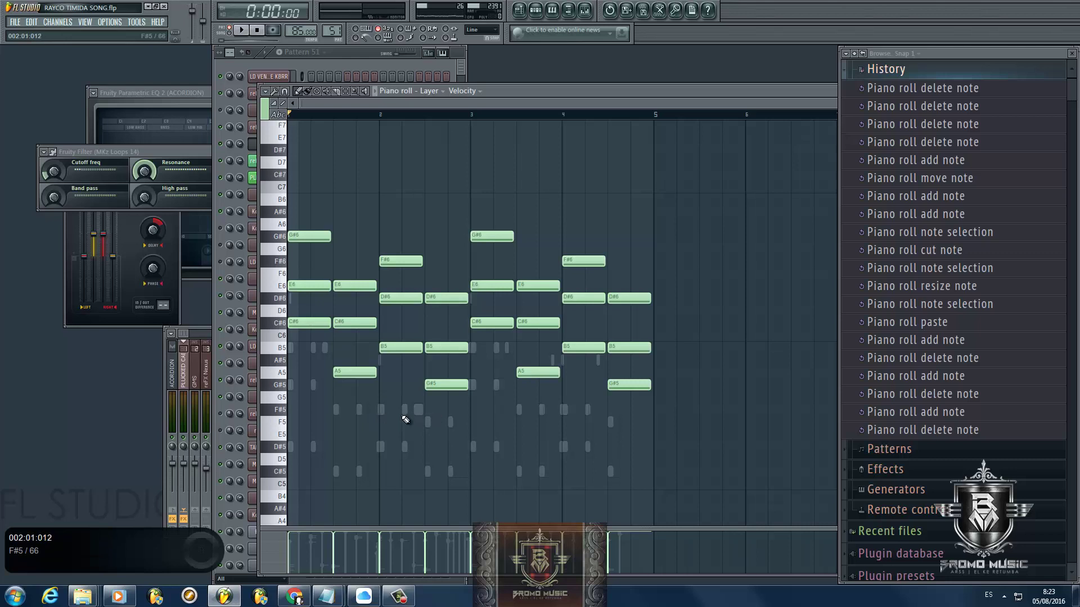
# Step: Select all the Layer's chords and clone them one octave lower
pyautogui.scroll(-3, 446, 393)
pyautogui.moveTo(519, 94); pyautogui.dragTo(682, 63)
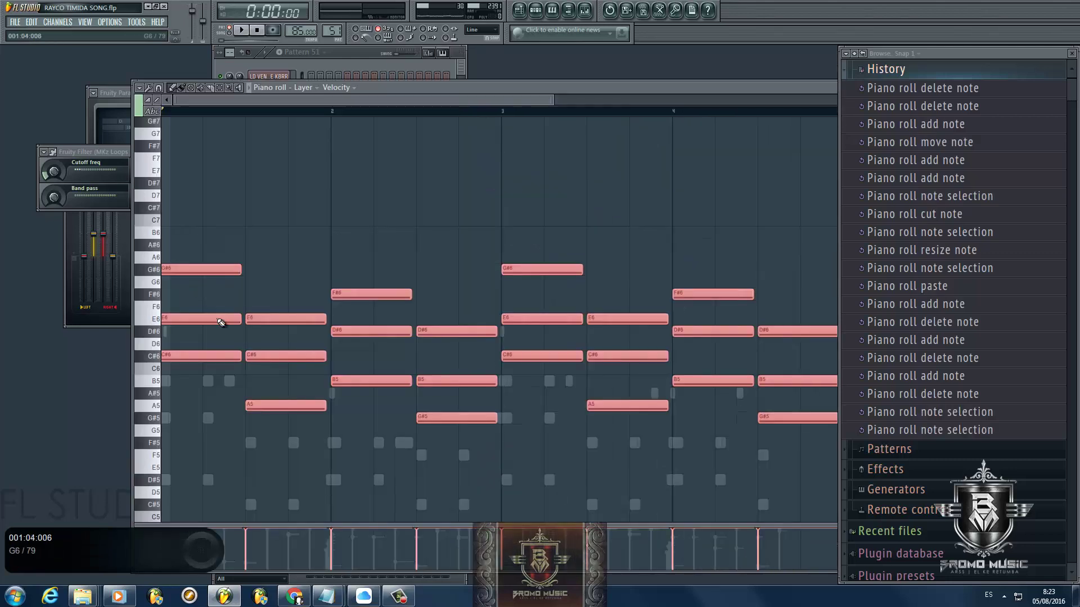
pyautogui.keyDown('ctrl'); pyautogui.rightClick(220, 320); pyautogui.keyUp('ctrl')
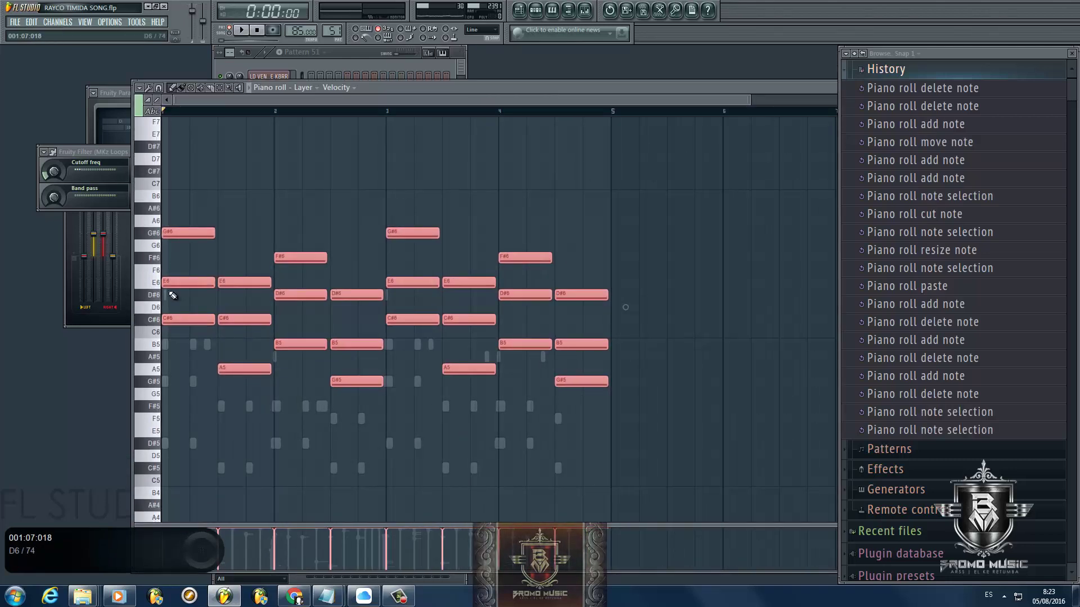
pyautogui.keyDown('shift'); pyautogui.moveTo(174, 319); pyautogui.dragTo(160, 372); pyautogui.keyUp('shift')
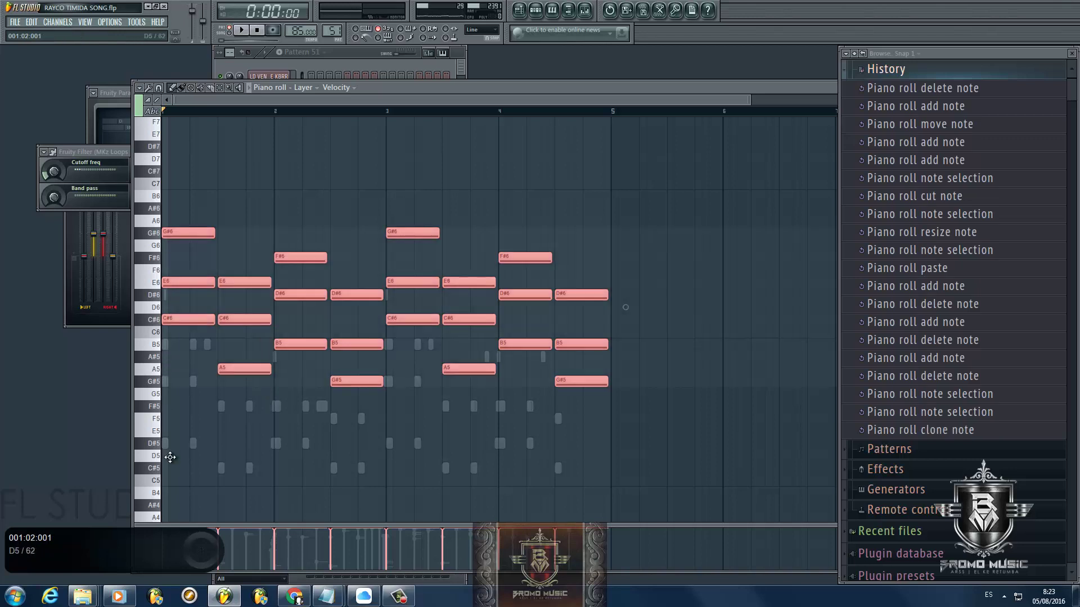
pyautogui.moveTo(171, 469)
pyautogui.keyDown('shift'); pyautogui.mouseDown()
pyautogui.moveTo(170, 454)
pyautogui.moveTo(170, 478)
pyautogui.mouseUp(); pyautogui.keyUp('shift')
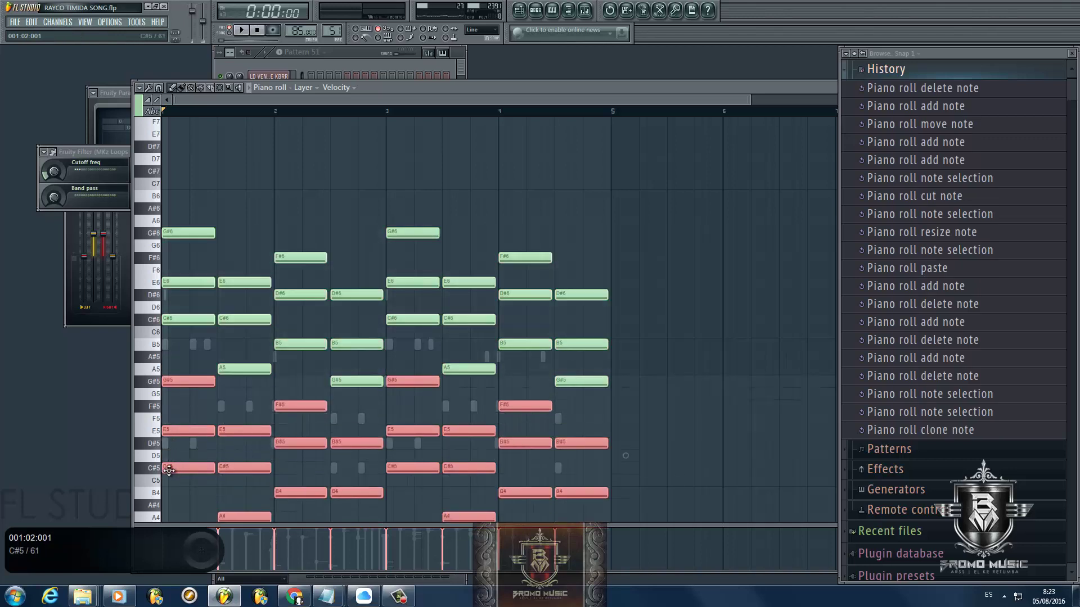
# Step: Clone the chords two more times, each copy one octave below the previous, and clear the selection
pyautogui.scroll(-5, 179, 435)
pyautogui.keyDown('shift'); pyautogui.moveTo(174, 282); pyautogui.dragTo(167, 431); pyautogui.keyUp('shift')
pyautogui.scroll(-5, 183, 405)
pyautogui.keyDown('shift'); pyautogui.moveTo(186, 261); pyautogui.dragTo(169, 409); pyautogui.keyUp('shift')
pyautogui.keyDown('ctrl'); pyautogui.scroll(-2, 231, 322); pyautogui.keyUp('ctrl')
pyautogui.scroll(2, 337, 319)
pyautogui.scroll(4, 348, 322)
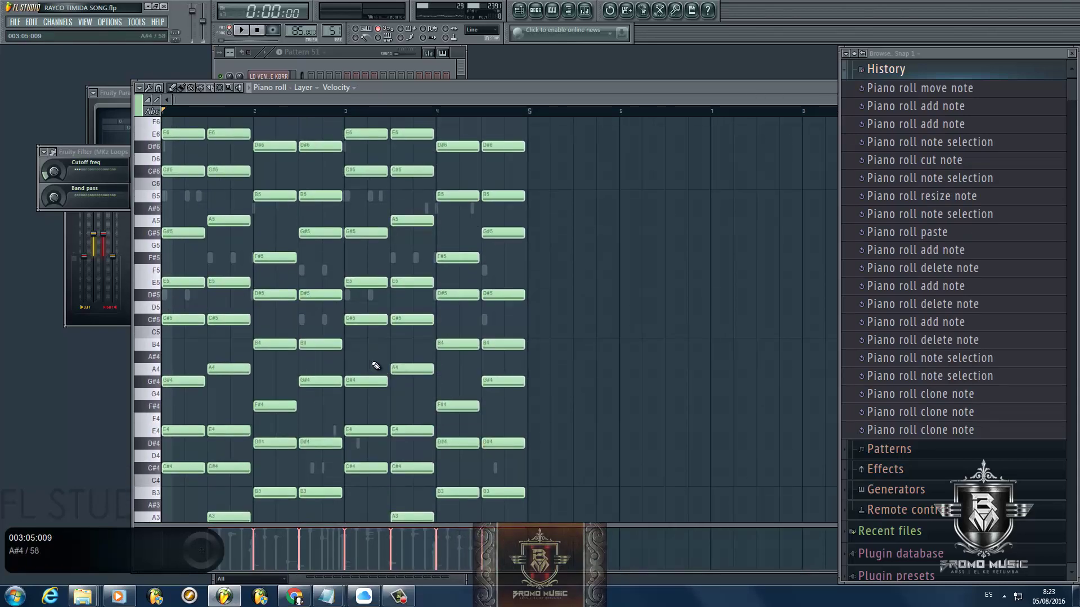
pyautogui.click(371, 361)
pyautogui.rightClick(371, 362)
# Step: Cut the notes of the Kontakt 5 #4, Morphine and LD ROM...ROSAS channels from Pattern 51
pyautogui.press('Escape')
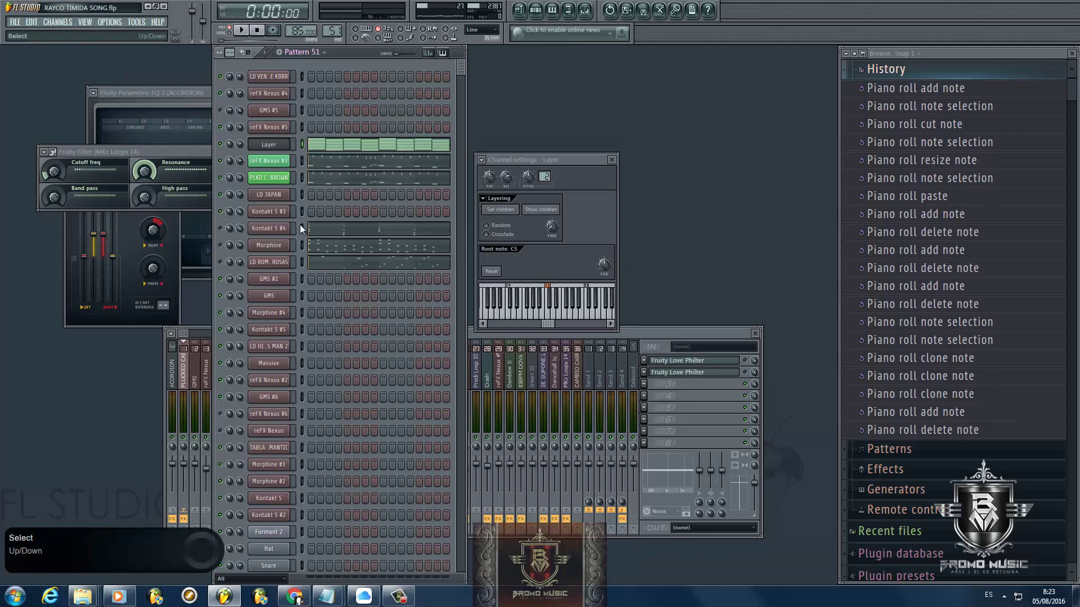
pyautogui.moveTo(303, 263); pyautogui.dragTo(302, 228)
pyautogui.hotkey('ctrl', 'x')
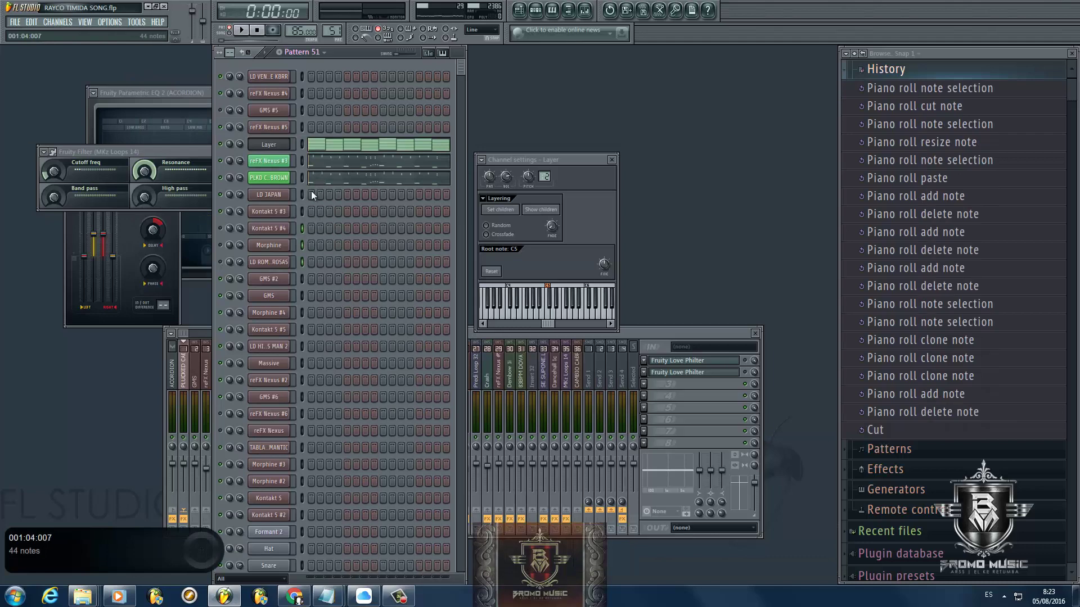
# Step: Open the LD JAPAN channel's notes in the piano roll, examine the ghost chords across the octaves and briefly play the pattern
pyautogui.click(302, 194)
pyautogui.press('F7')
pyautogui.scroll(6, 321, 253)
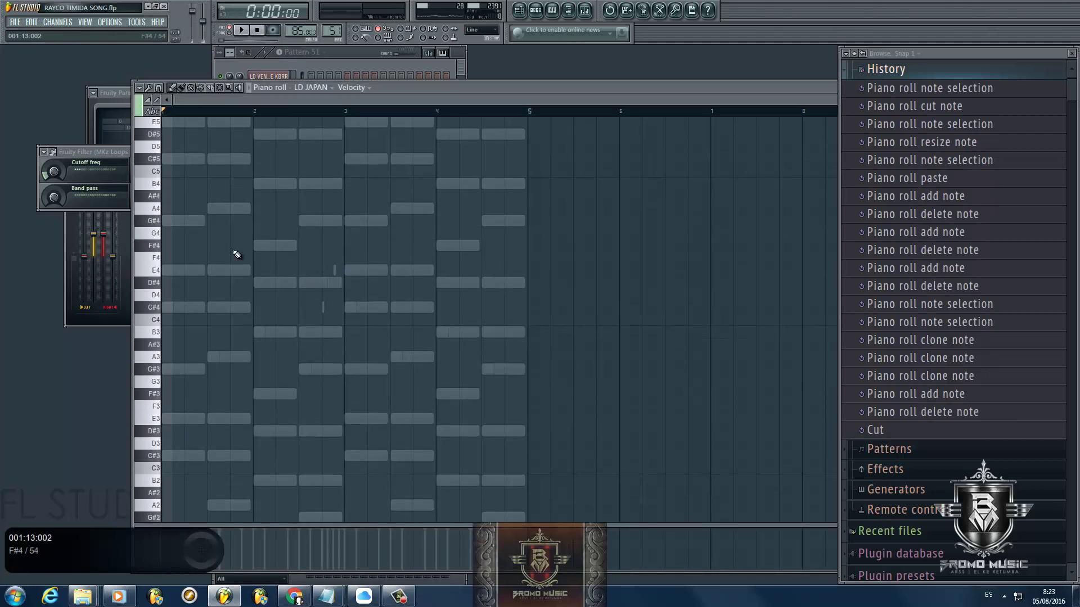
pyautogui.scroll(-4, 235, 254)
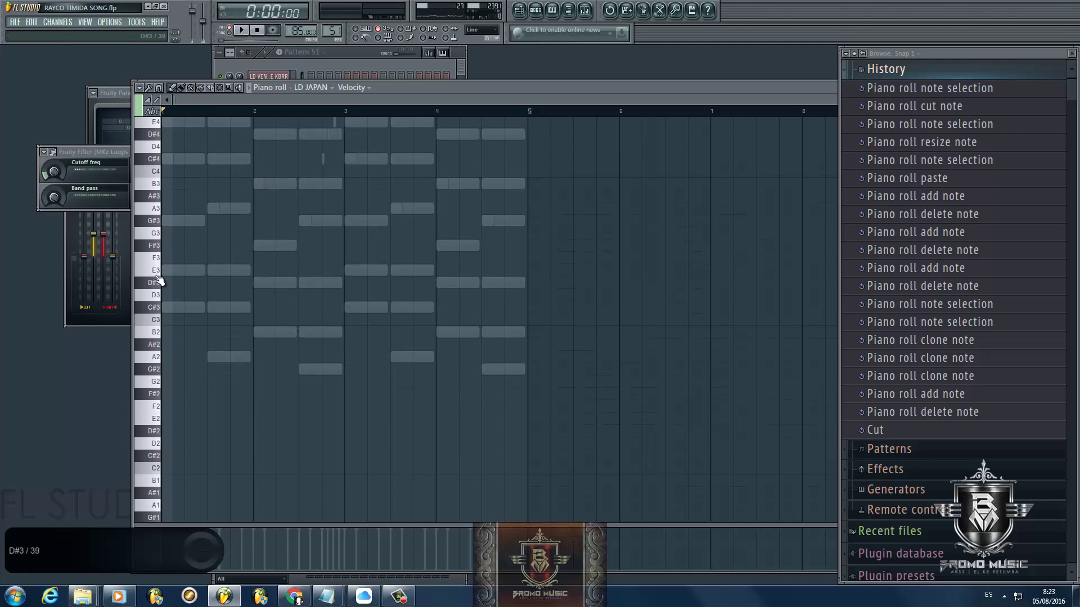
pyautogui.scroll(3, 361, 272)
pyautogui.click(300, 251)
pyautogui.rightClick(308, 244)
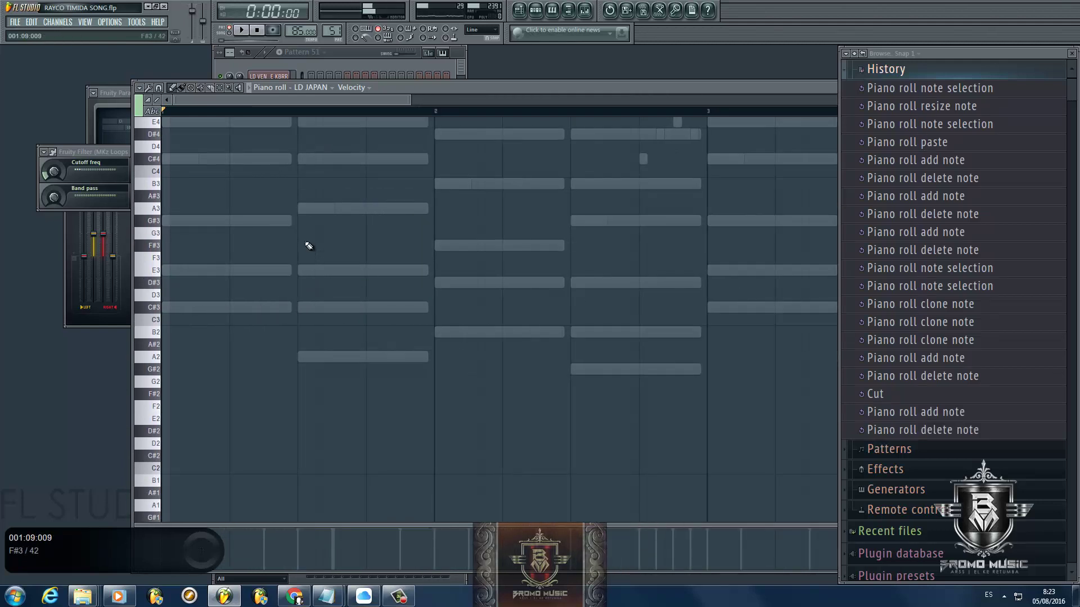
pyautogui.scroll(-3, 278, 236)
pyautogui.scroll(15, 267, 241)
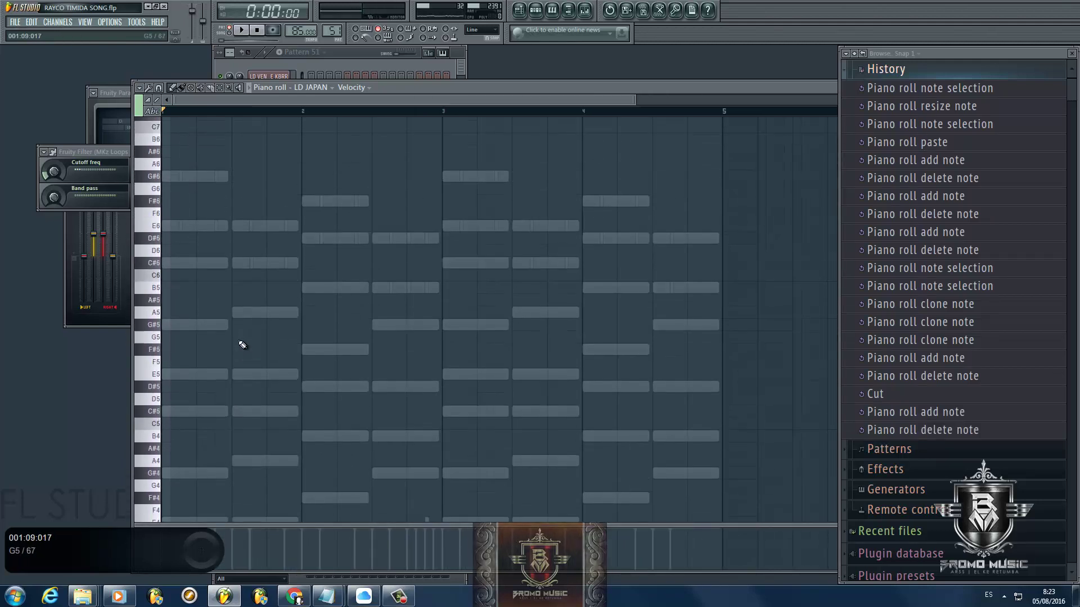
pyautogui.scroll(-8, 185, 306)
pyautogui.scroll(2, 242, 152)
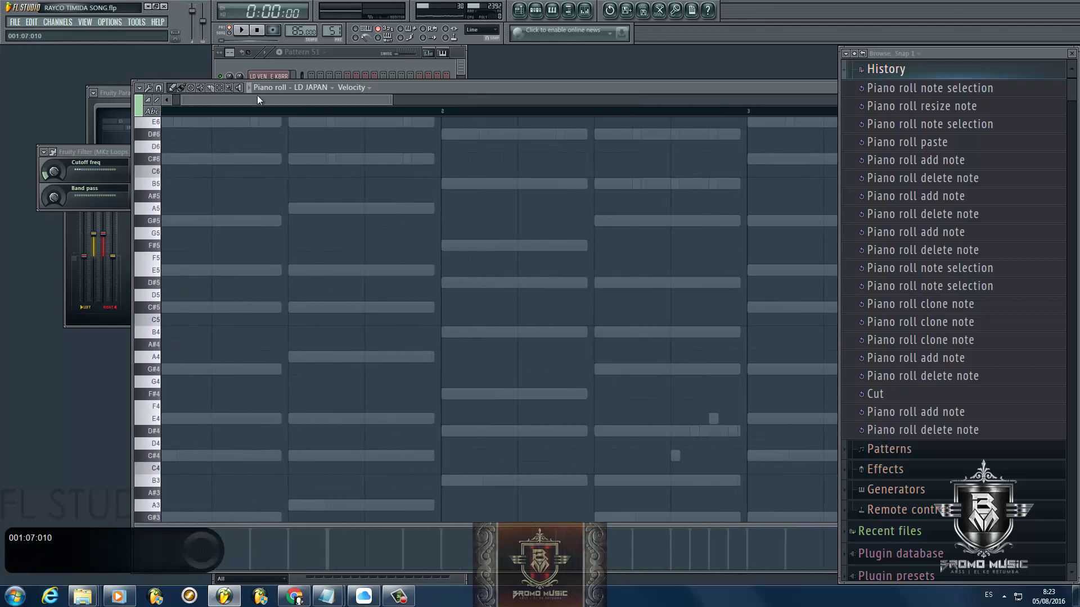
pyautogui.scroll(-1, 214, 243)
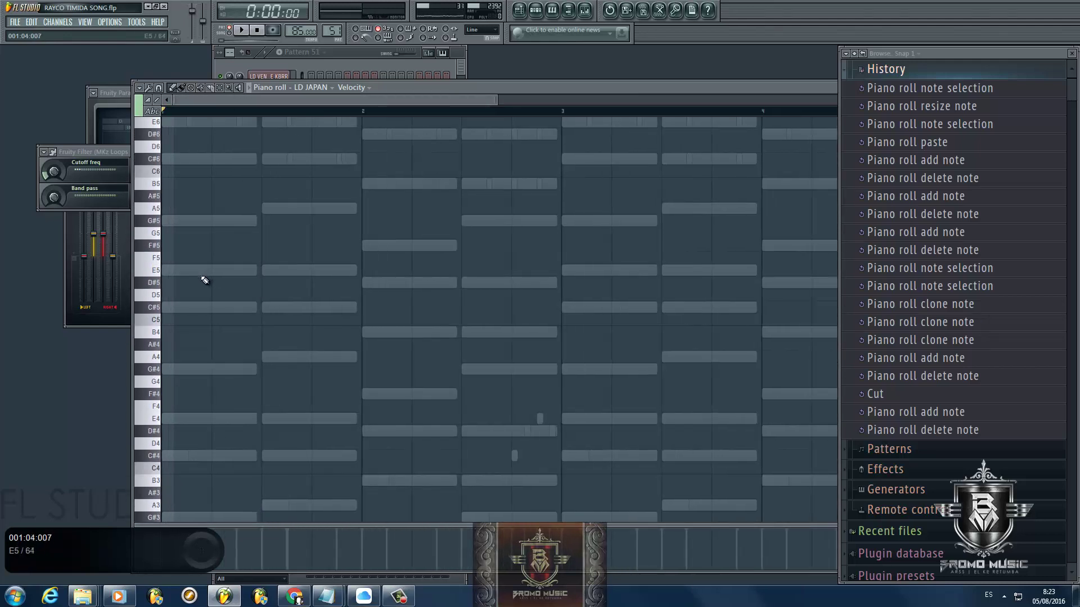
pyautogui.scroll(1, 210, 292)
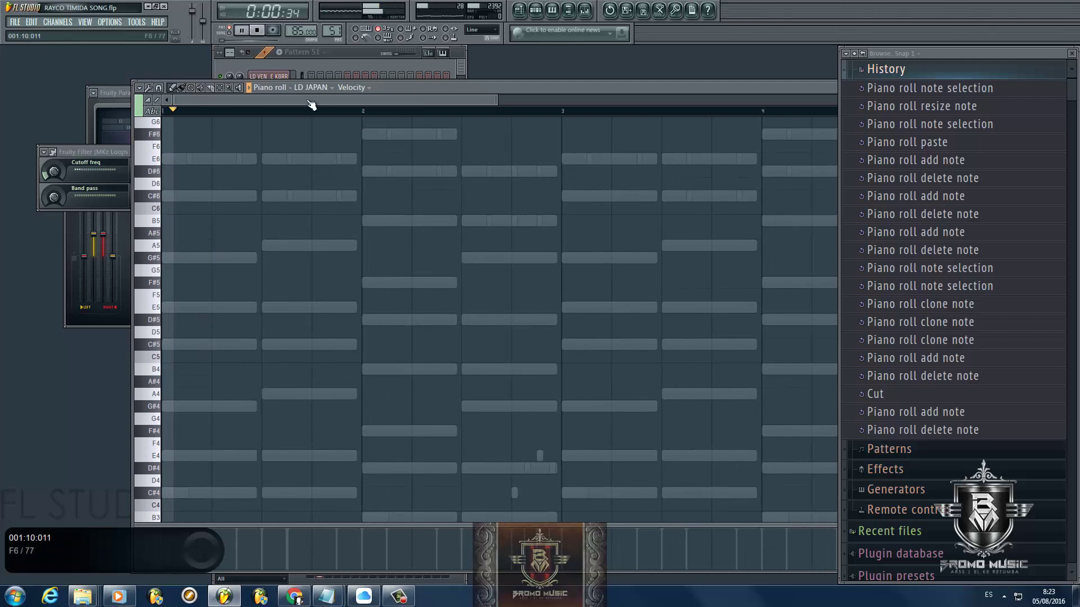
pyautogui.press('space')
pyautogui.press('Escape')
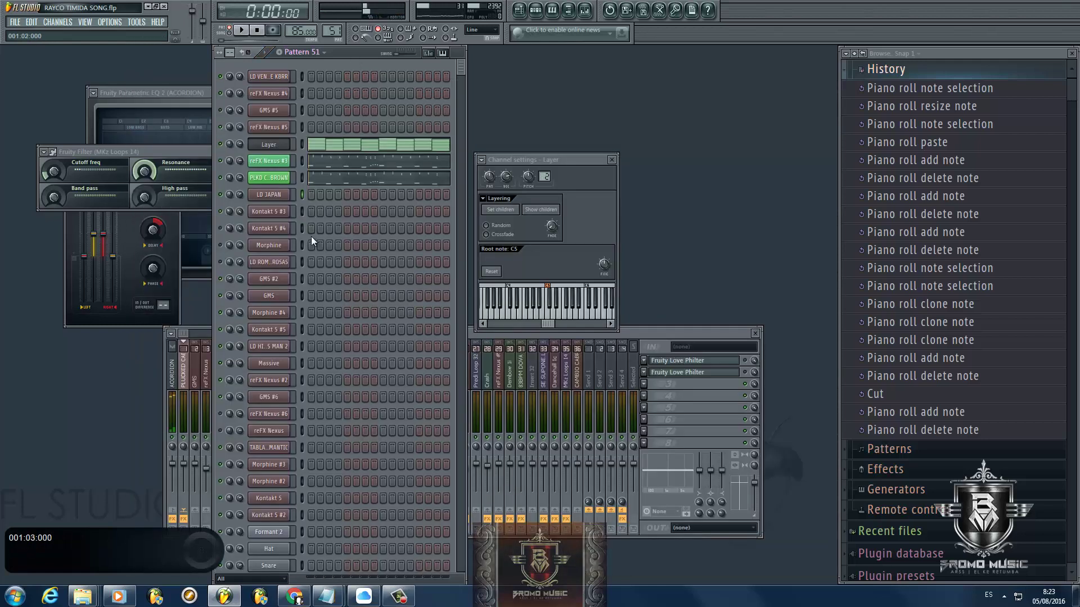
# Step: Place a C#5 note at the start of LD JAPAN's piano roll and cut it down to a short note
pyautogui.rightClick(289, 194)
pyautogui.click(305, 197)
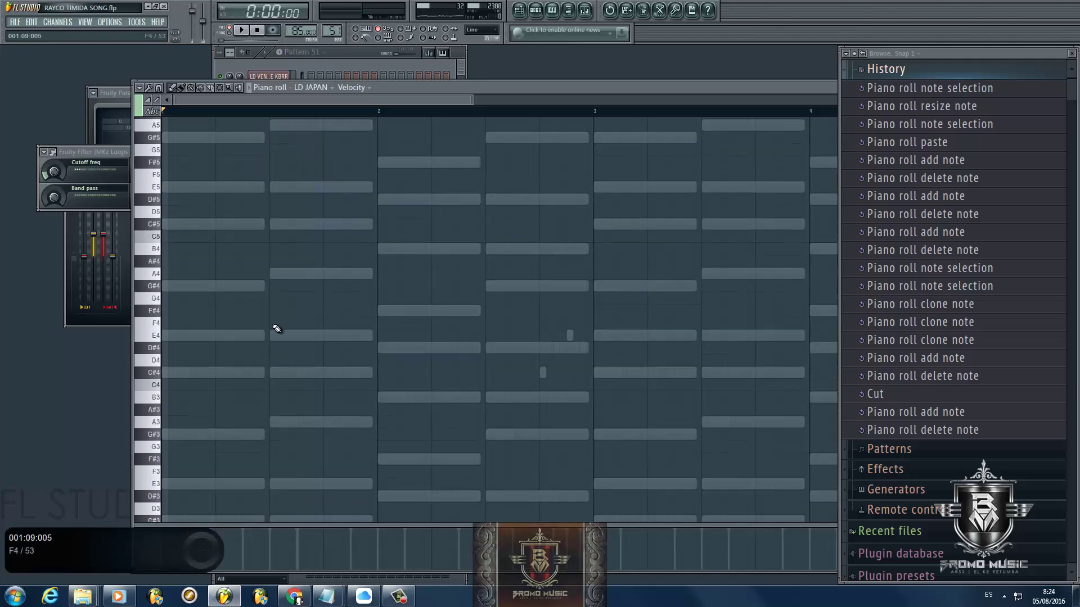
pyautogui.scroll(-4, 289, 310)
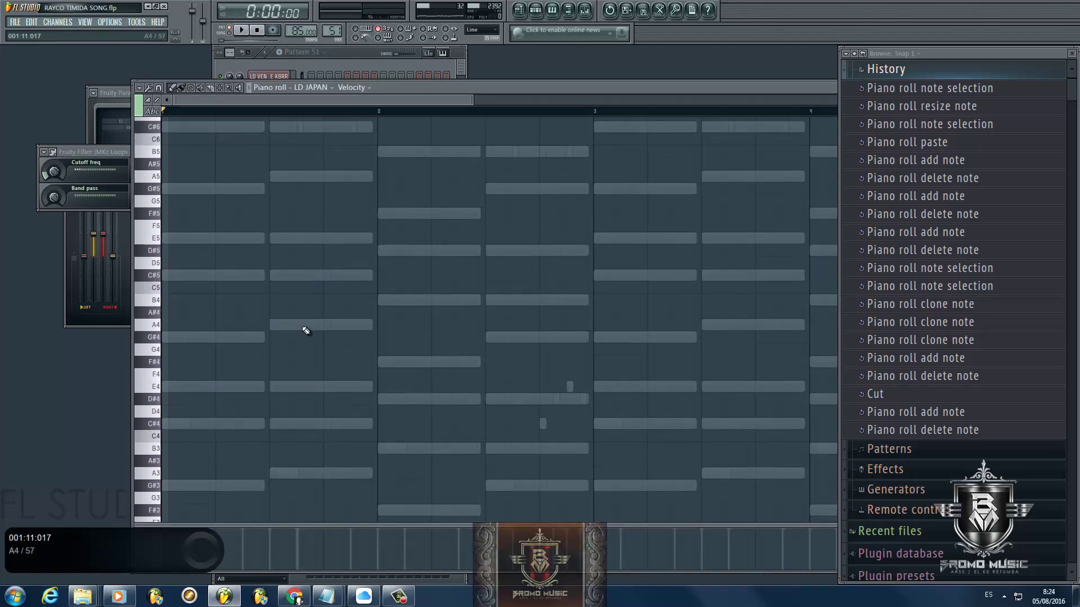
pyautogui.scroll(-1, 225, 360)
pyautogui.scroll(3, 164, 425)
pyautogui.click(166, 421)
pyautogui.scroll(3, 167, 422)
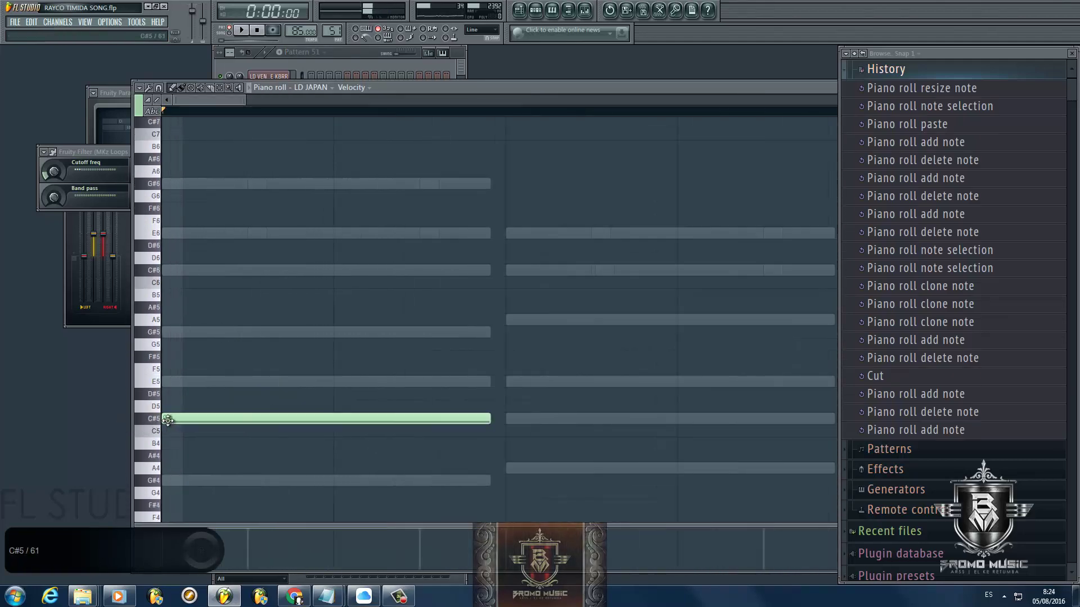
pyautogui.moveTo(165, 425)
pyautogui.mouseDown()
pyautogui.moveTo(179, 406)
pyautogui.moveTo(224, 415)
pyautogui.moveTo(182, 419)
pyautogui.mouseUp()
pyautogui.rightClick(224, 415)
pyautogui.click(180, 423)
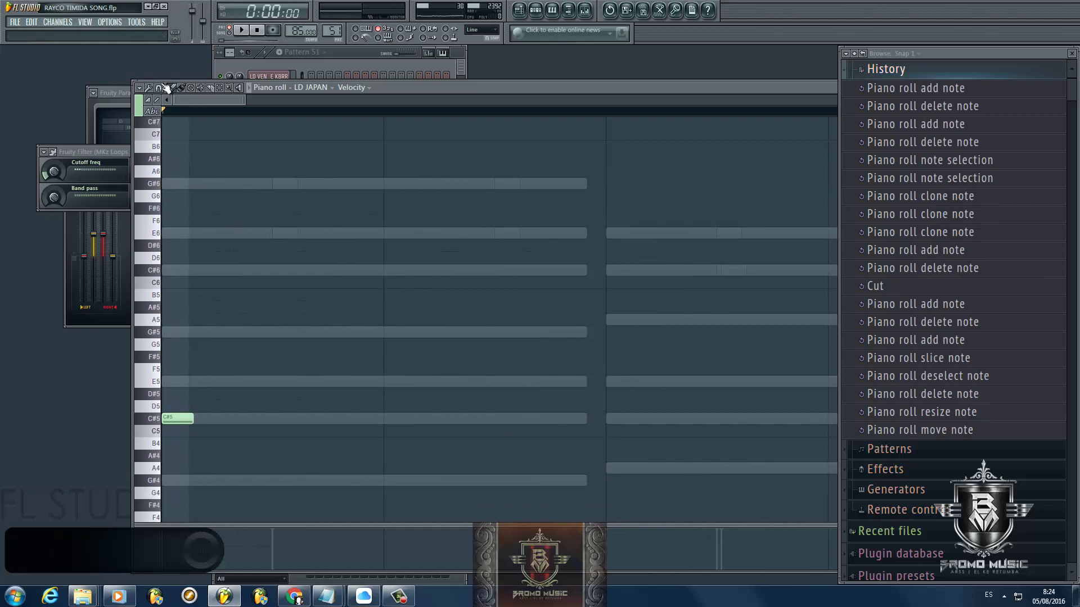
# Step: Set the piano roll's grid snap to 1/2 step
pyautogui.click(161, 87)
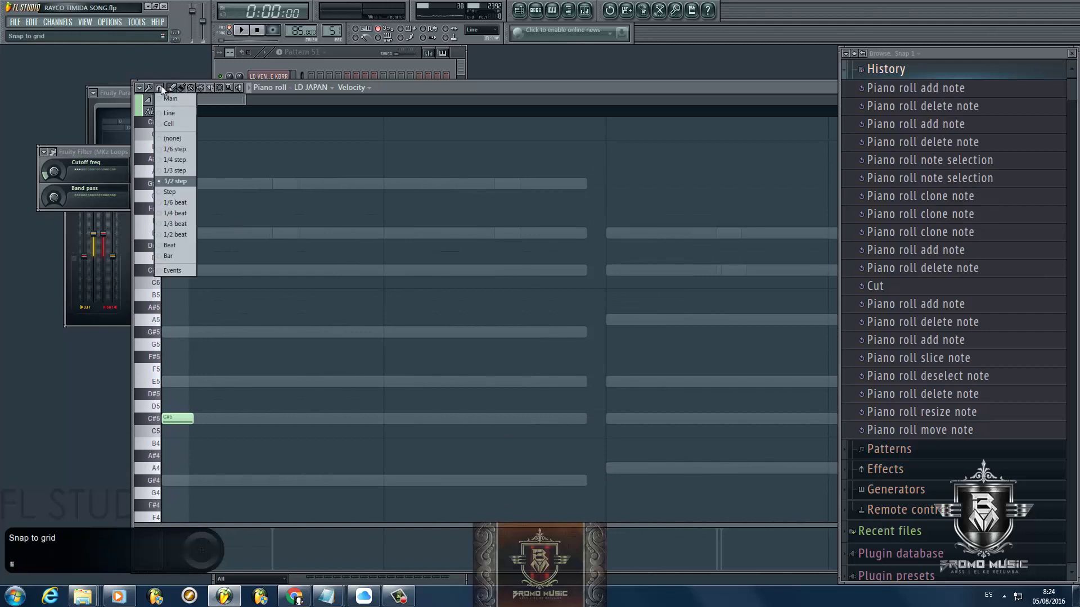
pyautogui.click(180, 183)
pyautogui.scroll(-3, 191, 346)
pyautogui.scroll(1, 183, 356)
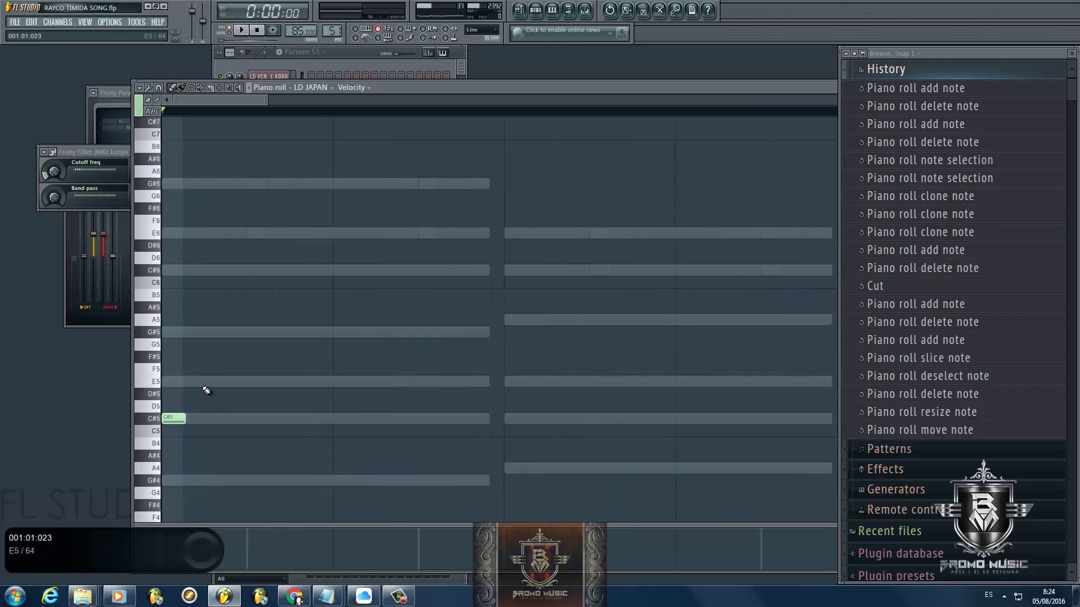
# Step: Continue the lead one short note per step with E5, G#5, C#6, E6, G#6, E6, G#6 over the first ghost chord and preview it
pyautogui.click(209, 382)
pyautogui.click(254, 332)
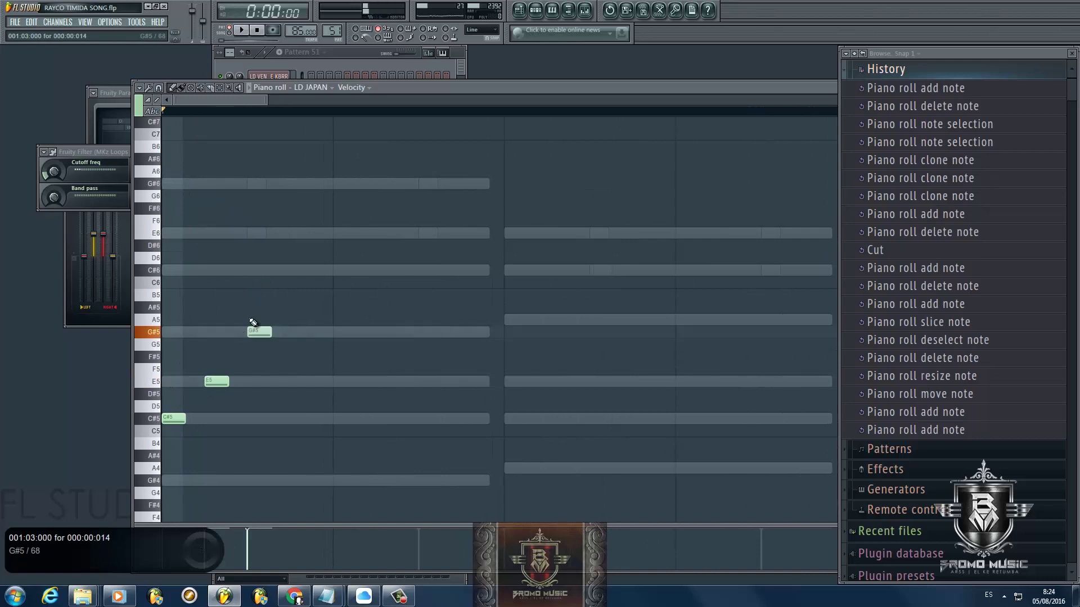
pyautogui.click(295, 270)
pyautogui.click(340, 233)
pyautogui.click(383, 183)
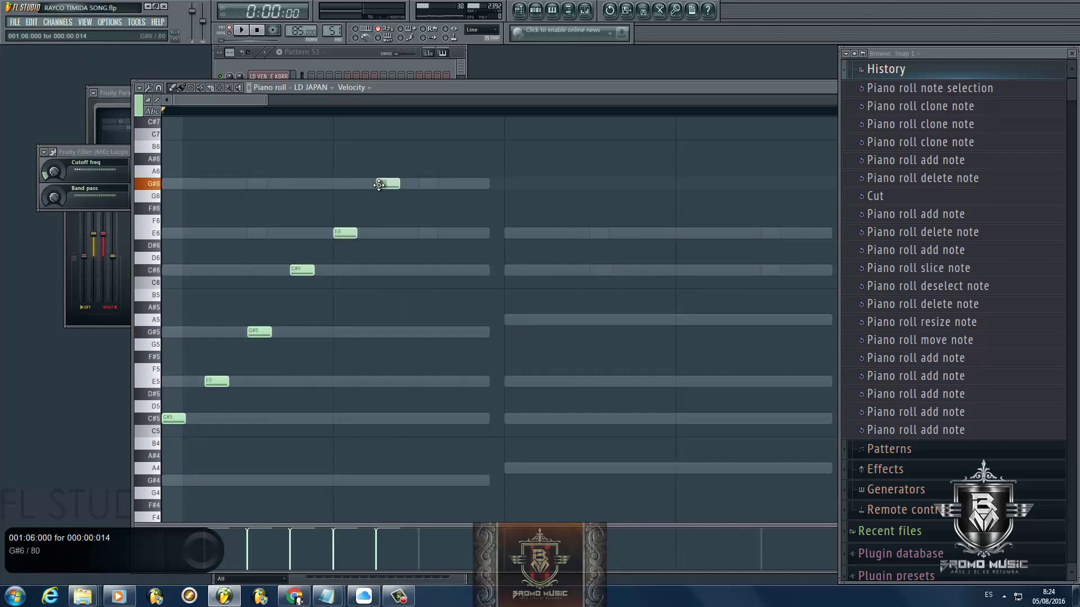
pyautogui.click(422, 232)
pyautogui.click(460, 186)
pyautogui.press('space')
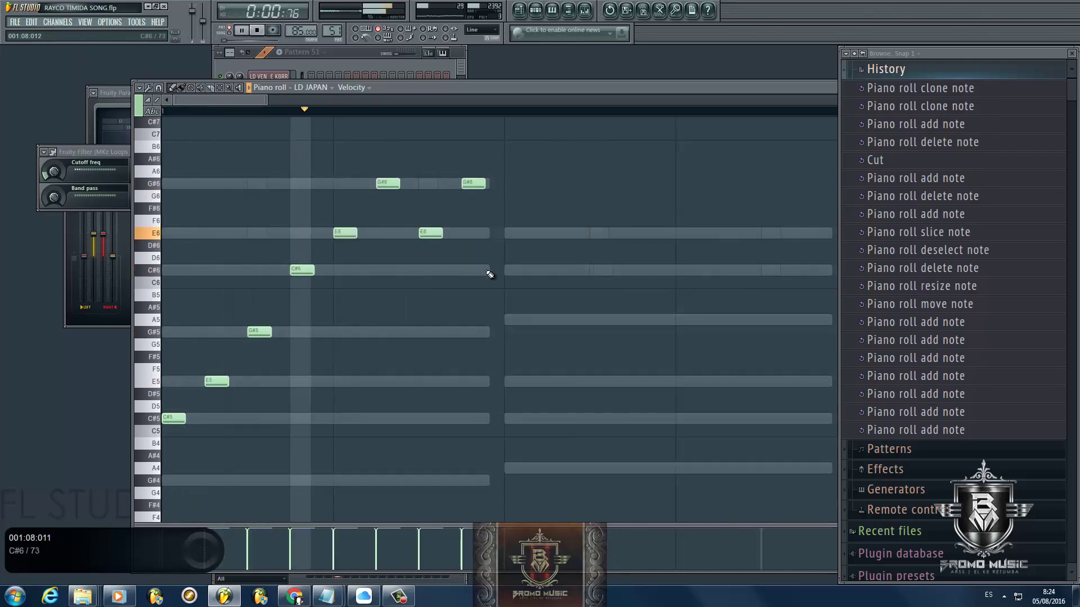
pyautogui.press('space')
# Step: Add a short A6 note at the start of the second chord and delete the misplaced A#6 note
pyautogui.scroll(3, 506, 270)
pyautogui.click(507, 271)
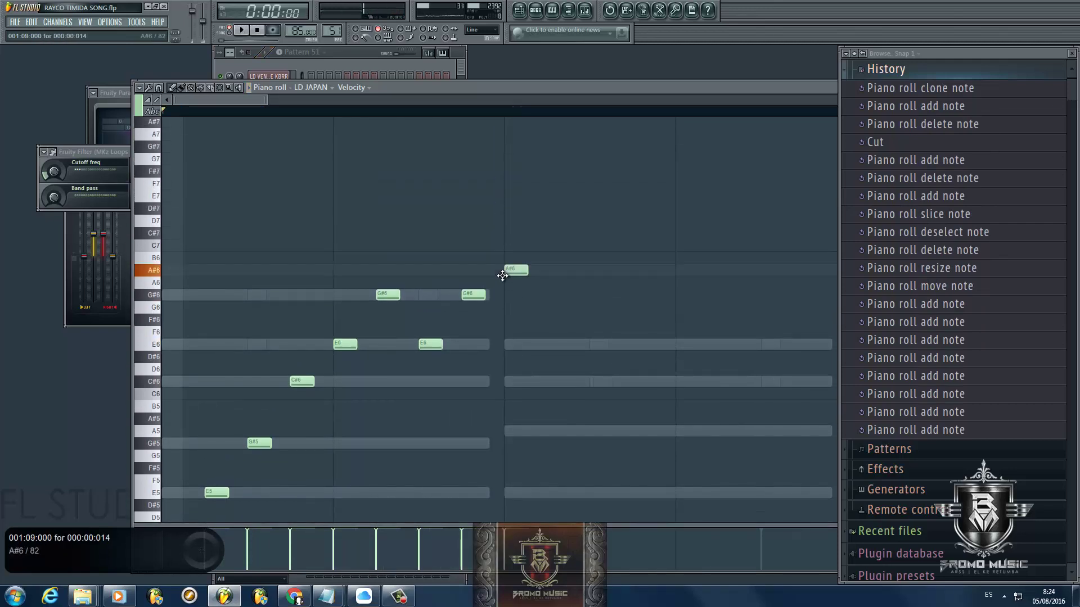
pyautogui.click(509, 285)
pyautogui.rightClick(513, 273)
pyautogui.scroll(-3, 513, 276)
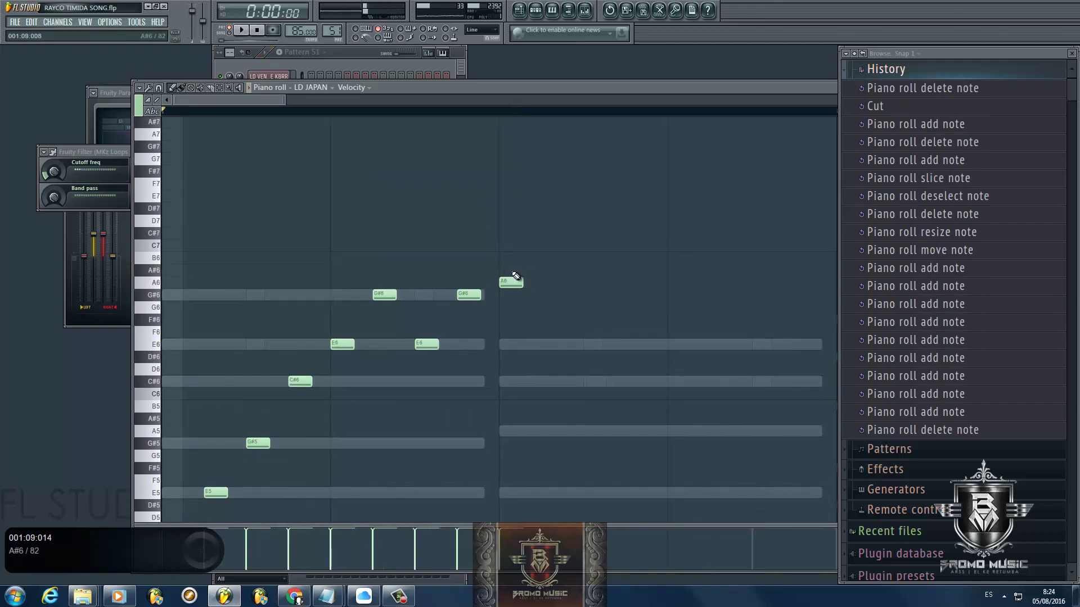
# Step: Select the top octave of chords in the Layer channel and clone it upward twice, one octave each time
pyautogui.press('Escape')
pyautogui.click(328, 146)
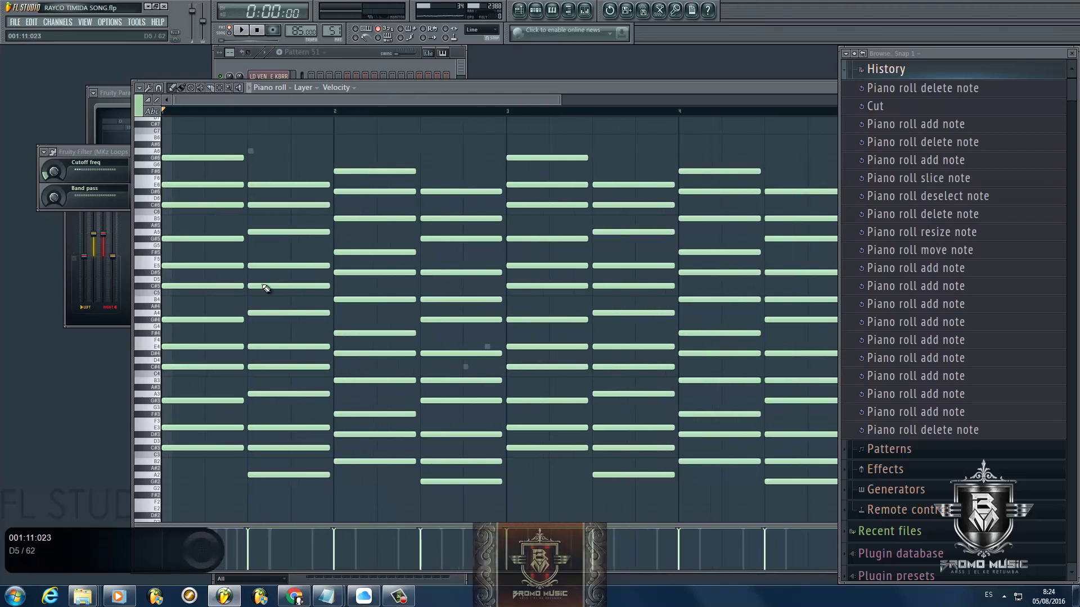
pyautogui.hotkey('ctrl', 'a')
pyautogui.scroll(5, 200, 352)
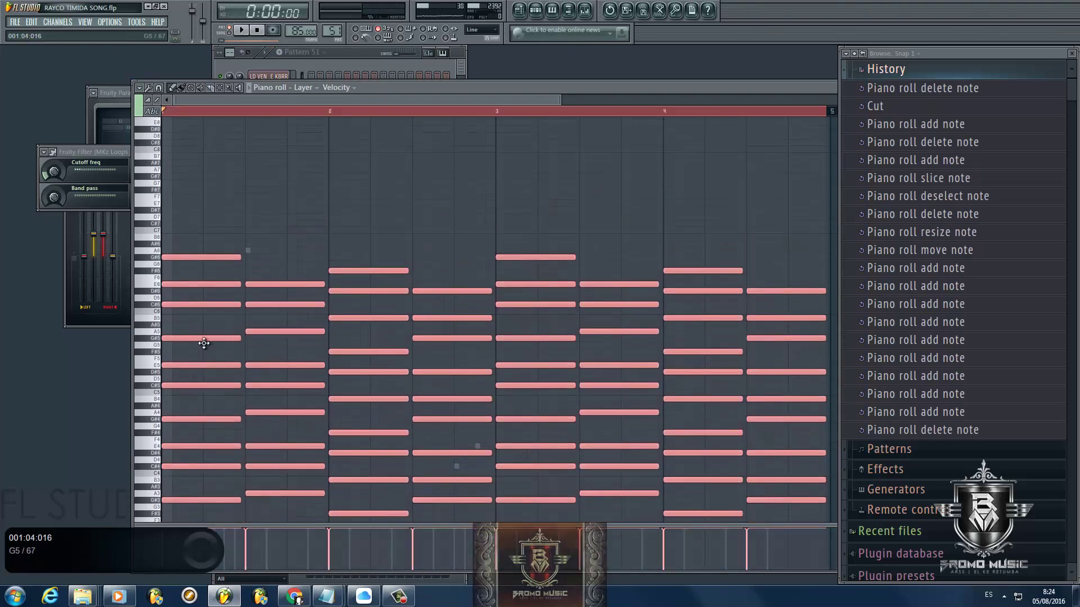
pyautogui.scroll(-2, 174, 339)
pyautogui.moveTo(146, 339); pyautogui.dragTo(148, 240)
pyautogui.scroll(2, 176, 350)
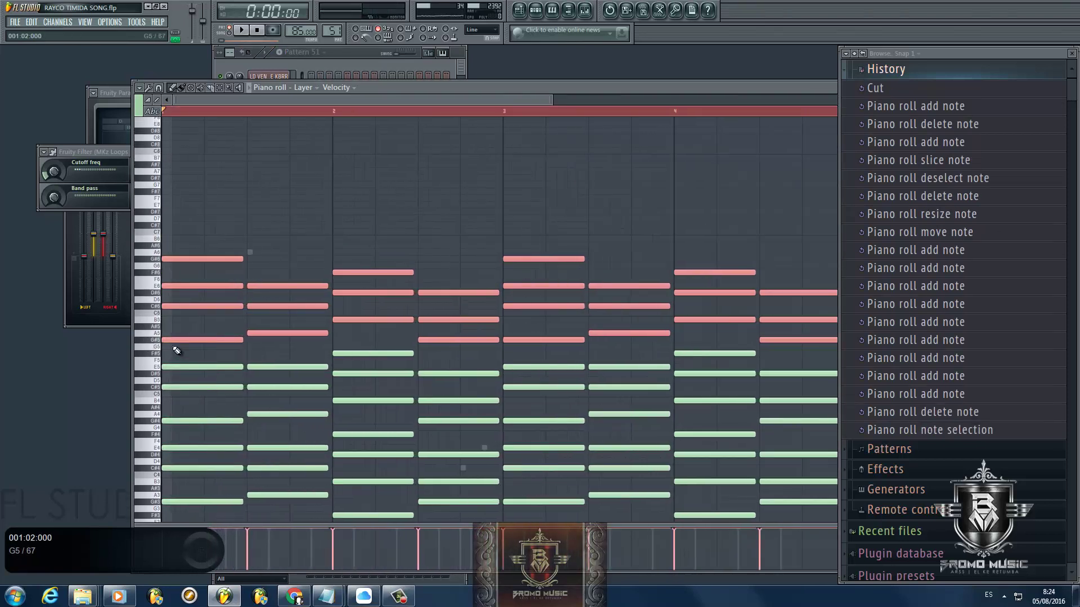
pyautogui.moveTo(172, 342); pyautogui.dragTo(171, 261)
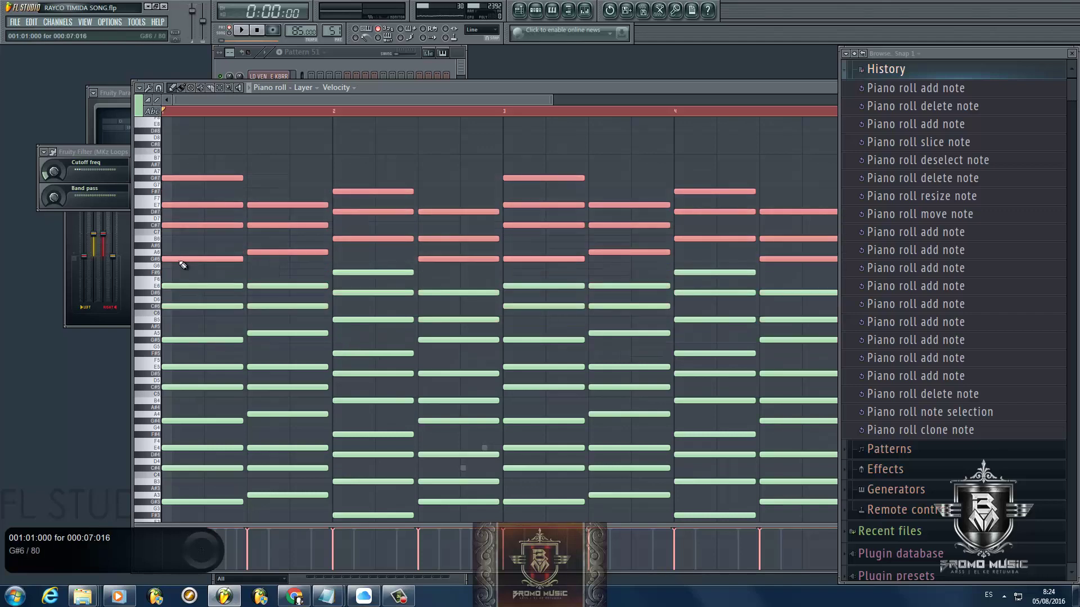
pyautogui.scroll(2, 176, 282)
pyautogui.moveTo(169, 299); pyautogui.dragTo(166, 216)
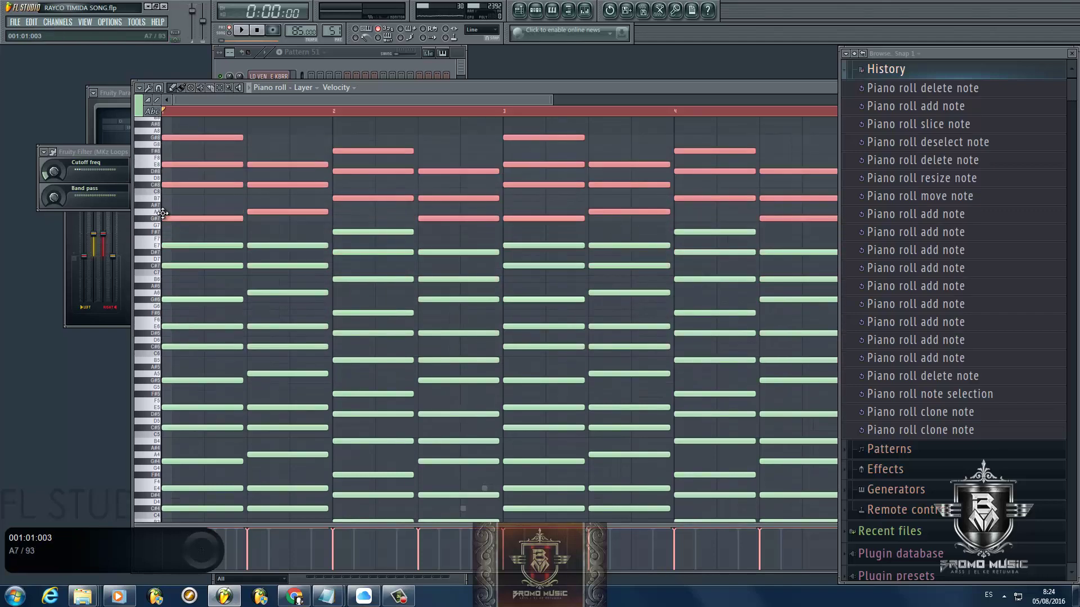
# Step: Return to LD JAPAN's piano roll, check the lead against the extended ghost chords and play its first notes
pyautogui.press('Escape')
pyautogui.click(326, 196)
pyautogui.scroll(6, 315, 225)
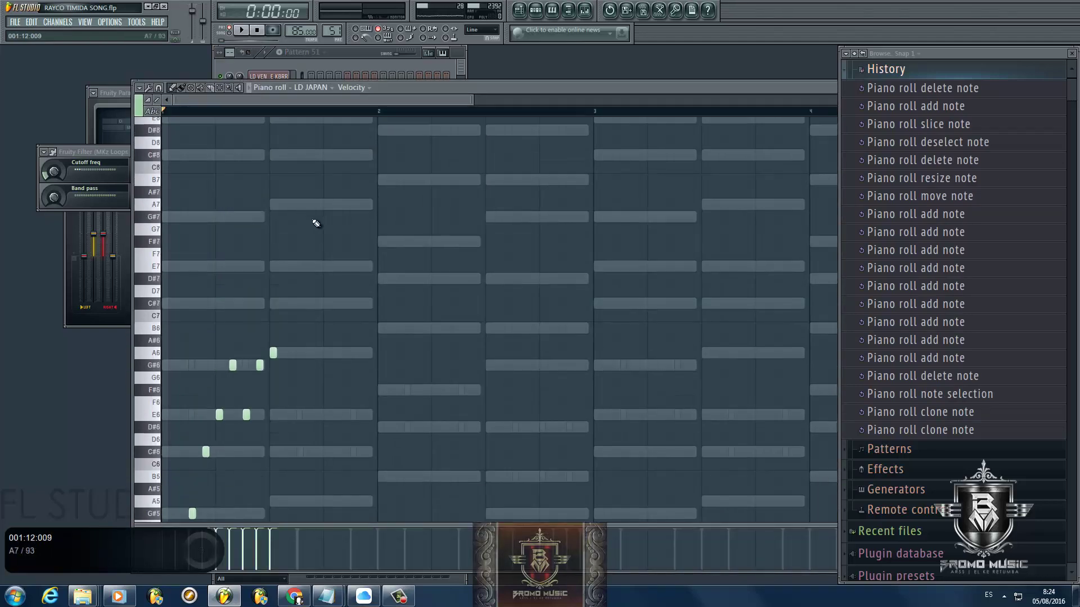
pyautogui.click(302, 391)
pyautogui.rightClick(303, 394)
pyautogui.scroll(-9, 298, 390)
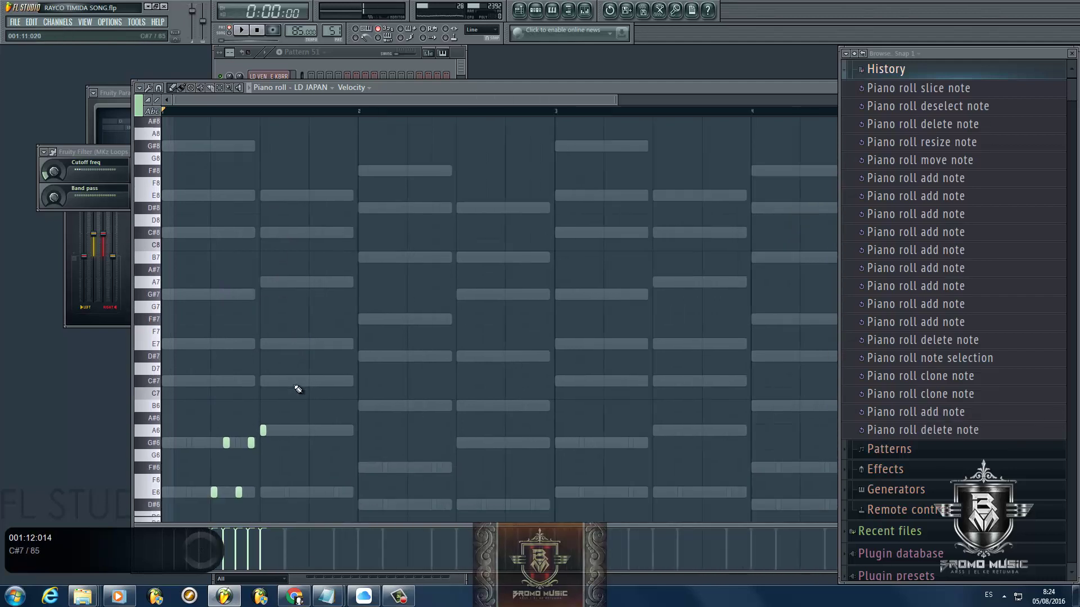
pyautogui.scroll(4, 262, 332)
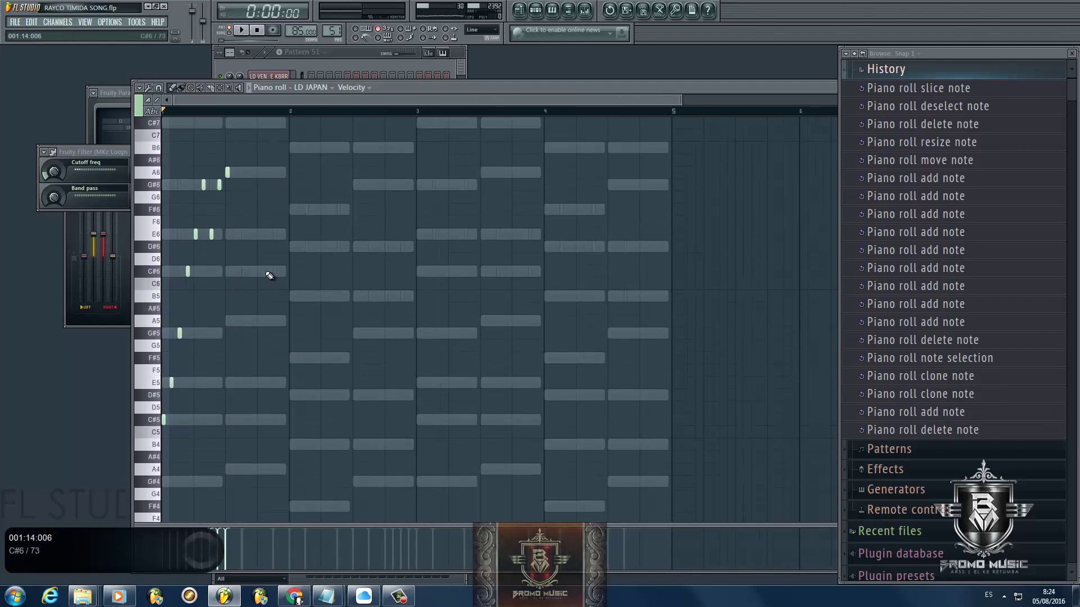
pyautogui.press('space')
pyautogui.scroll(4, 225, 237)
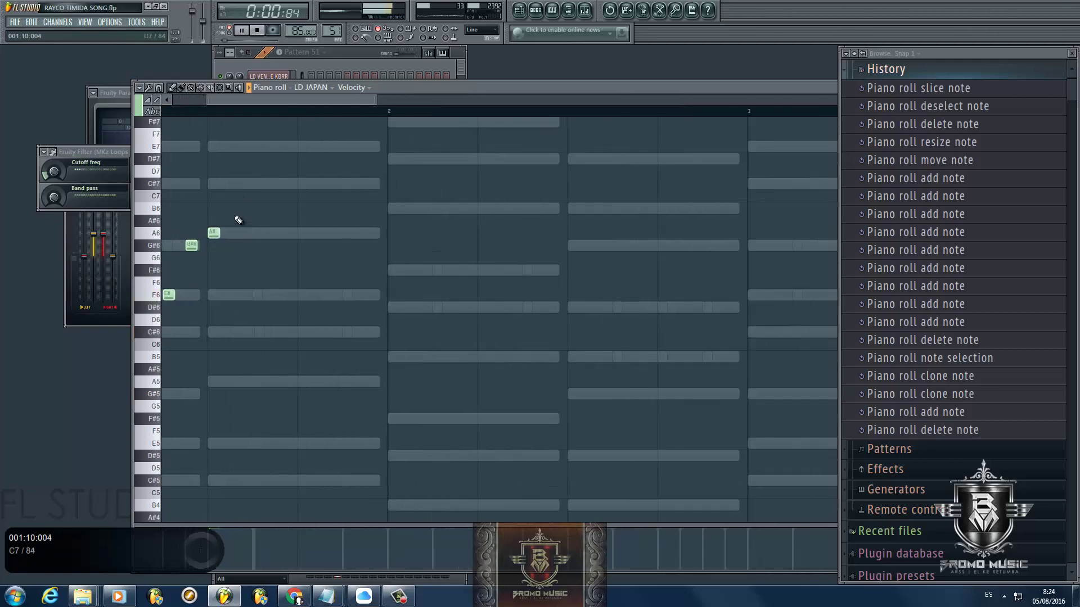
pyautogui.click(214, 233)
pyautogui.press('space')
# Step: Fill the rest of the second chord, one short note per step, with E6, A6, C#7, A6, E7, C#7, A6, removing the stray D7
pyautogui.scroll(2, 237, 304)
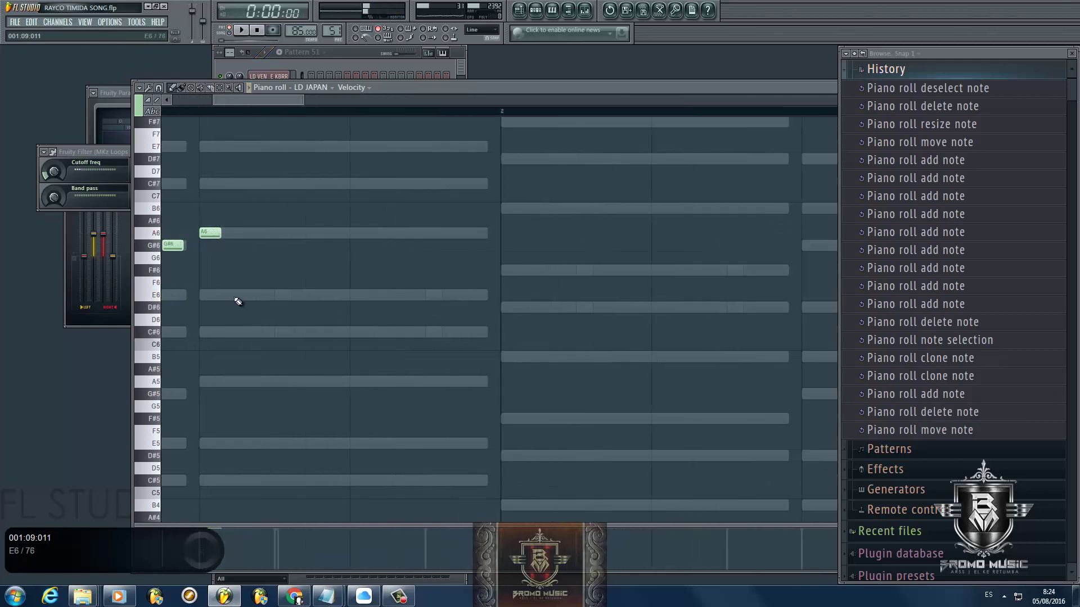
pyautogui.click(247, 294)
pyautogui.click(289, 233)
pyautogui.click(335, 183)
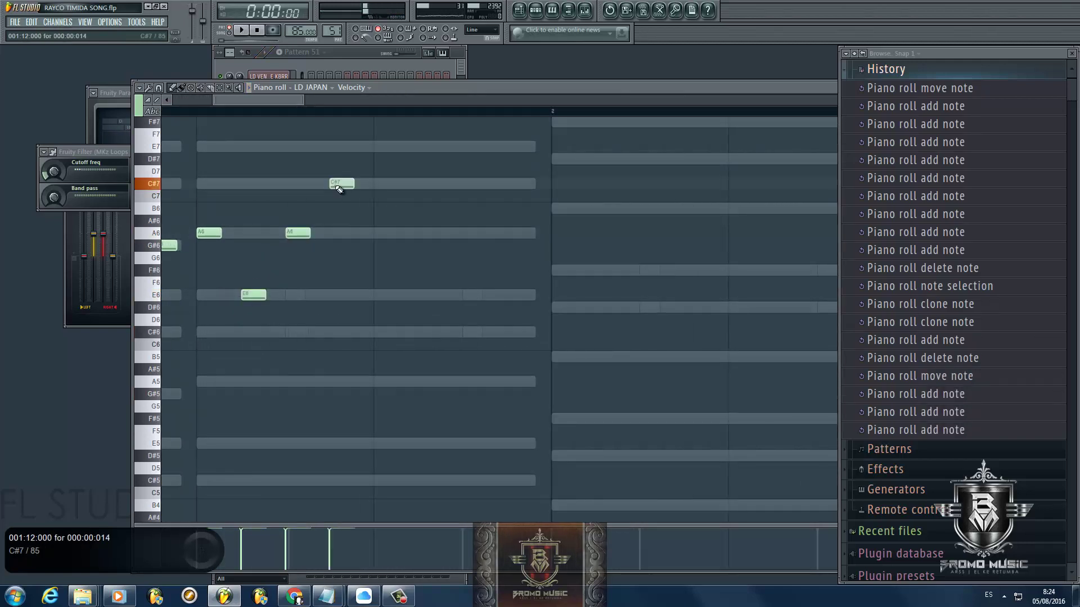
pyautogui.click(376, 232)
pyautogui.click(421, 146)
pyautogui.click(466, 171)
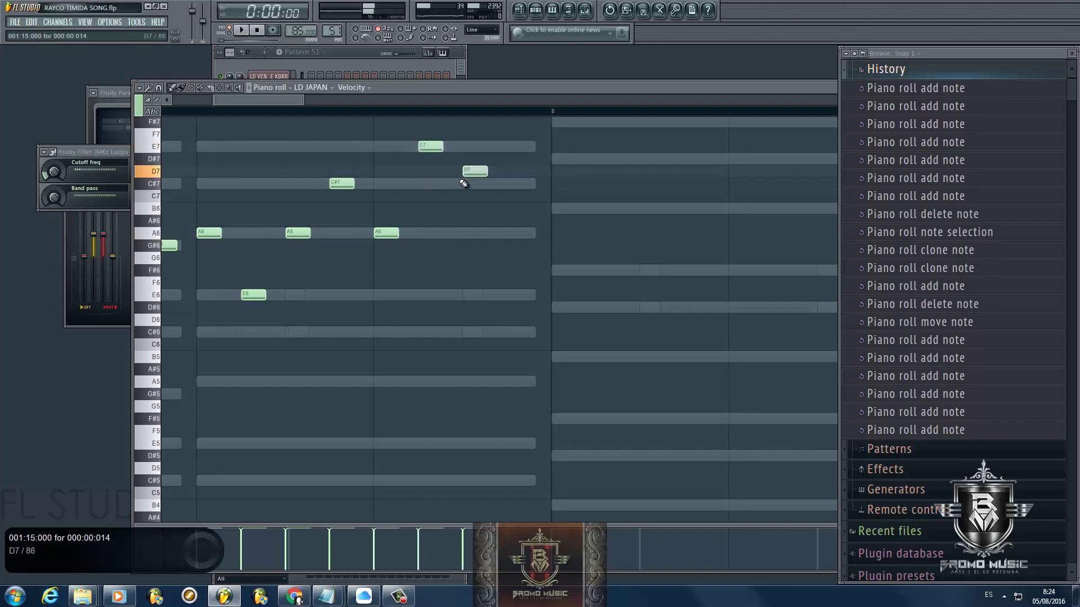
pyautogui.rightClick(471, 172)
pyautogui.click(470, 183)
pyautogui.click(510, 233)
pyautogui.scroll(-2, 515, 234)
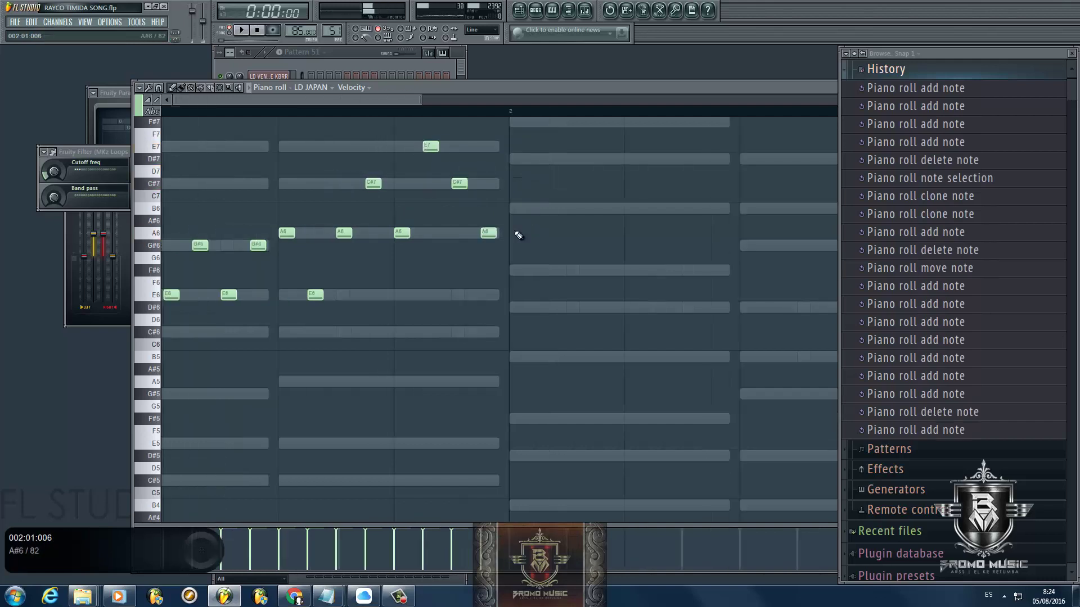
# Step: Play back the lead's first bar and examine the ghost chords of the second bar
pyautogui.press('space')
pyautogui.scroll(-2, 420, 285)
pyautogui.scroll(5, 420, 296)
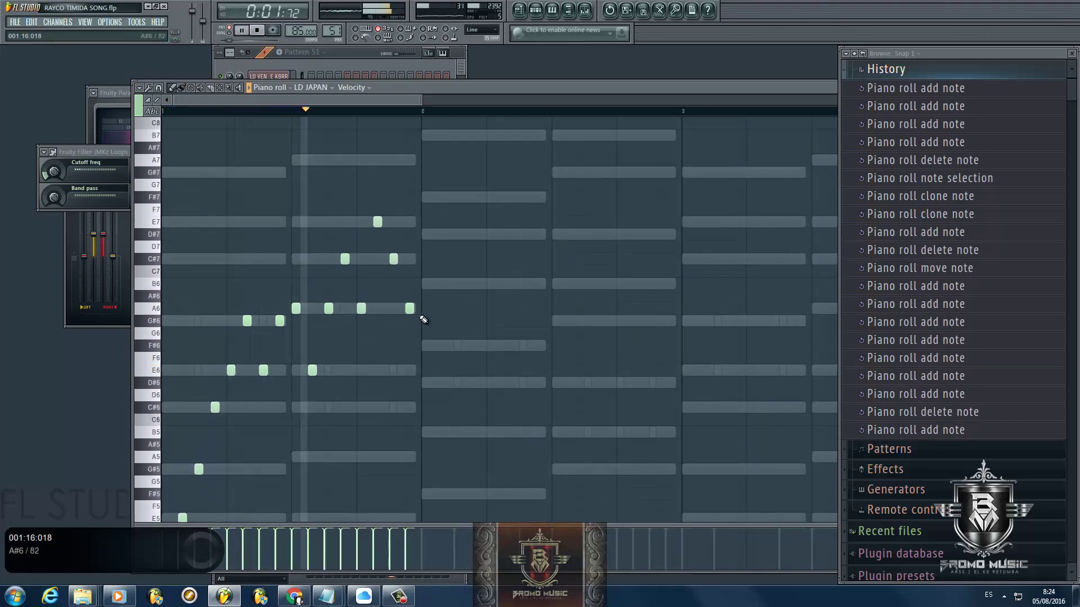
pyautogui.press('space')
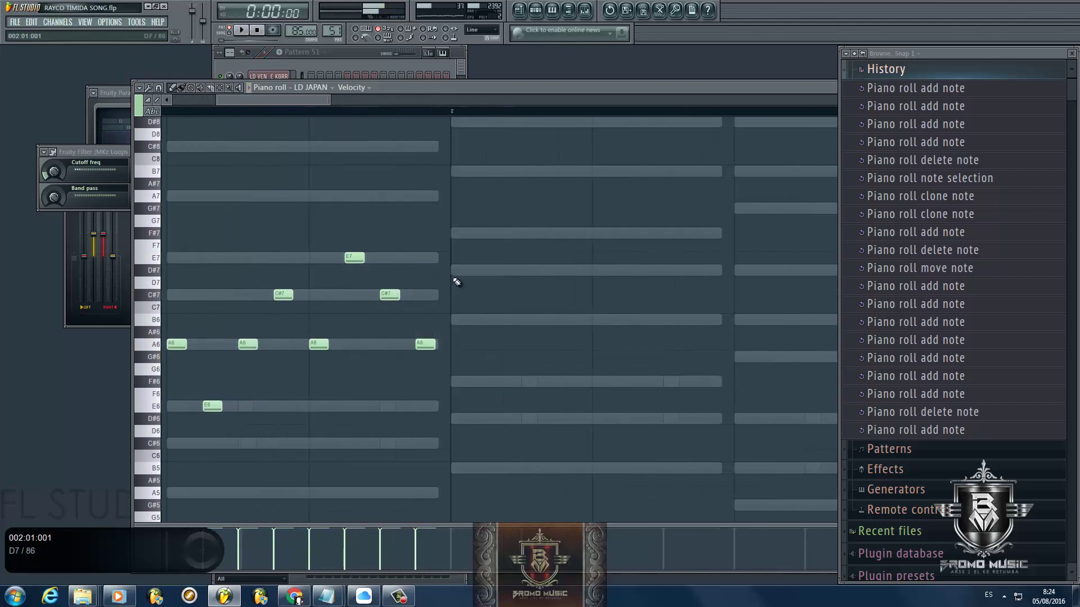
pyautogui.keyDown('ctrl'); pyautogui.scroll(2, 453, 280); pyautogui.keyUp('ctrl')
pyautogui.scroll(-4, 452, 280)
pyautogui.scroll(-1, 441, 272)
pyautogui.keyDown('ctrl'); pyautogui.scroll(-3, 428, 249); pyautogui.keyUp('ctrl')
pyautogui.scroll(6, 416, 299)
pyautogui.keyDown('ctrl'); pyautogui.scroll(2, 385, 419); pyautogui.keyUp('ctrl')
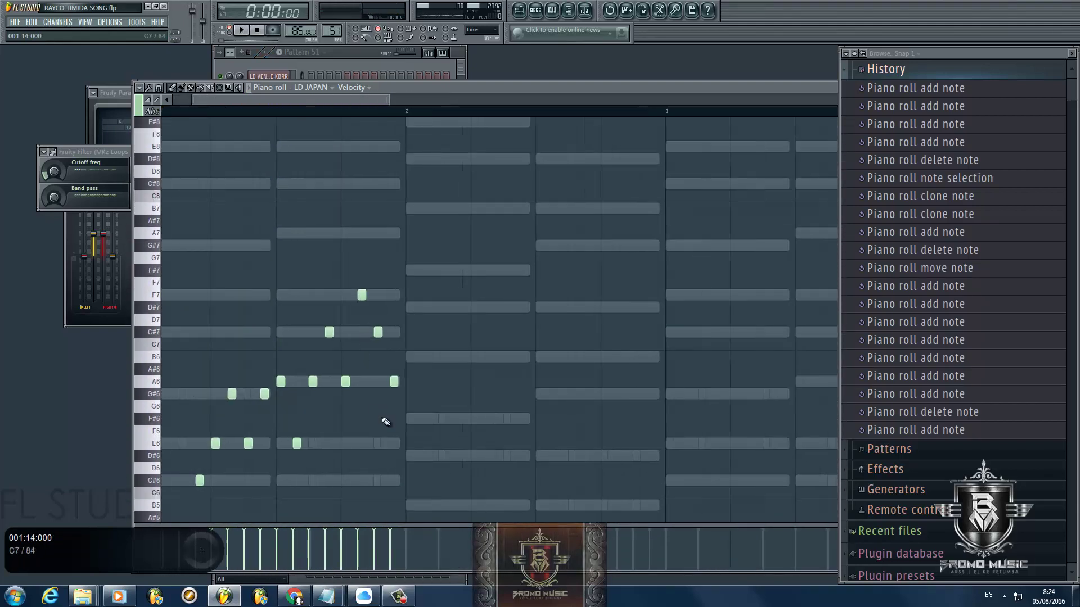
# Step: Cut the lead notes over the first bar's second chord and set the piano roll snap to 1/6 step
pyautogui.keyDown('ctrl'); pyautogui.moveTo(508, 486); pyautogui.dragTo(224, 258); pyautogui.keyUp('ctrl')
pyautogui.hotkey('ctrl', 'x')
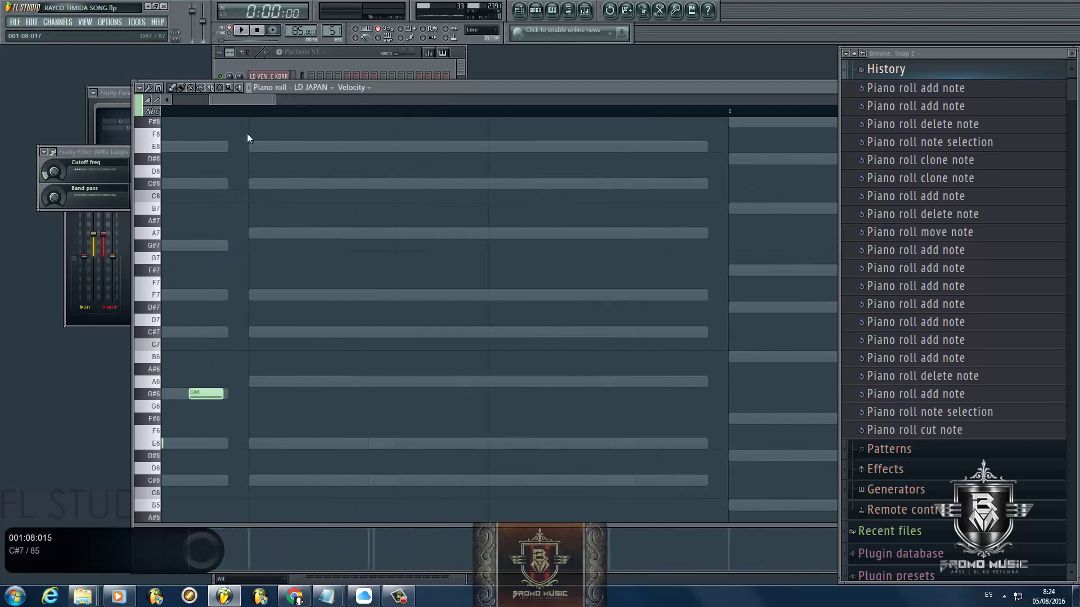
pyautogui.moveTo(235, 97); pyautogui.dragTo(195, 98)
pyautogui.click(160, 88)
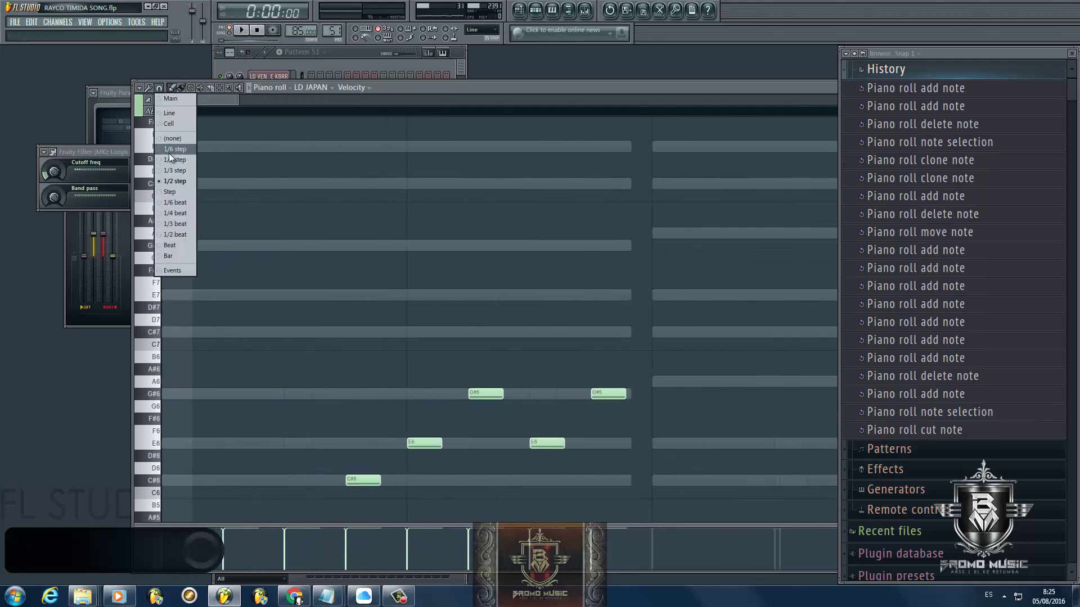
pyautogui.click(171, 149)
# Step: Place an A6 note at the start of the first bar's second chord and shorten it for a faster run
pyautogui.keyDown('ctrl'); pyautogui.scroll(-2, 619, 407); pyautogui.keyUp('ctrl')
pyautogui.keyDown('ctrl'); pyautogui.scroll(5, 596, 406); pyautogui.keyUp('ctrl')
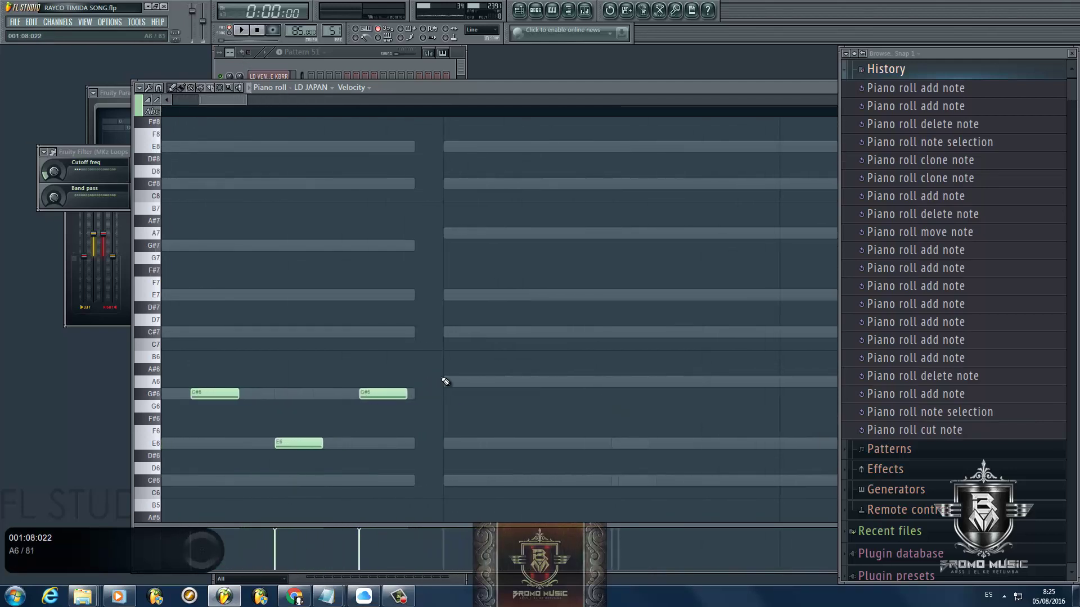
pyautogui.click(447, 382)
pyautogui.moveTo(488, 384); pyautogui.dragTo(464, 384)
pyautogui.keyDown('ctrl'); pyautogui.scroll(-3, 465, 437); pyautogui.keyUp('ctrl')
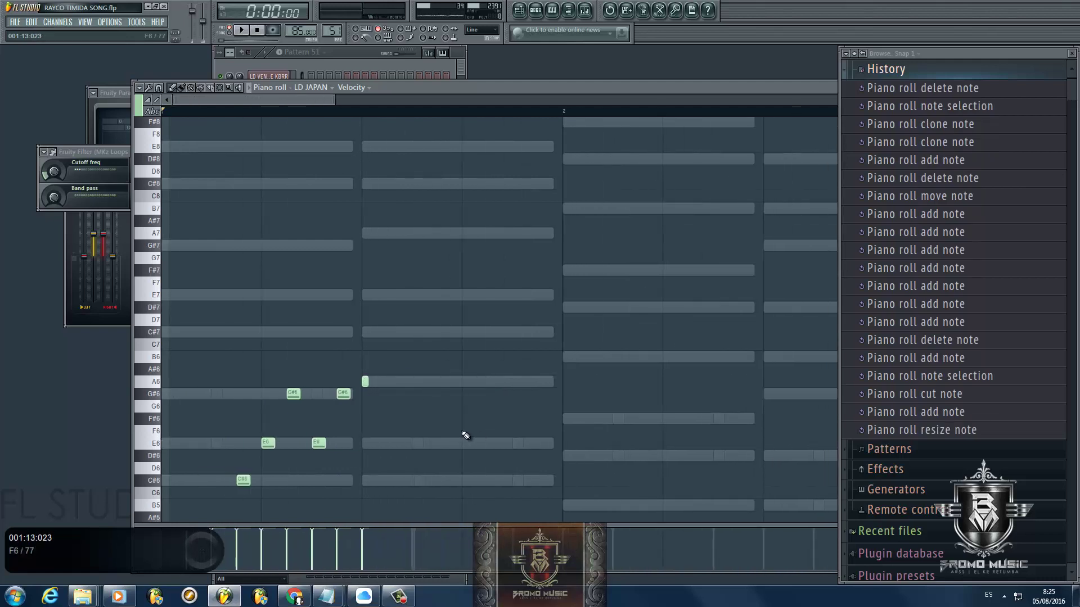
# Step: Continue the fast run after the A6 with equally short notes E6, A6, C#7, E7, A7, E7, A7
pyautogui.keyDown('ctrl'); pyautogui.scroll(2, 336, 459); pyautogui.keyUp('ctrl')
pyautogui.click(319, 447)
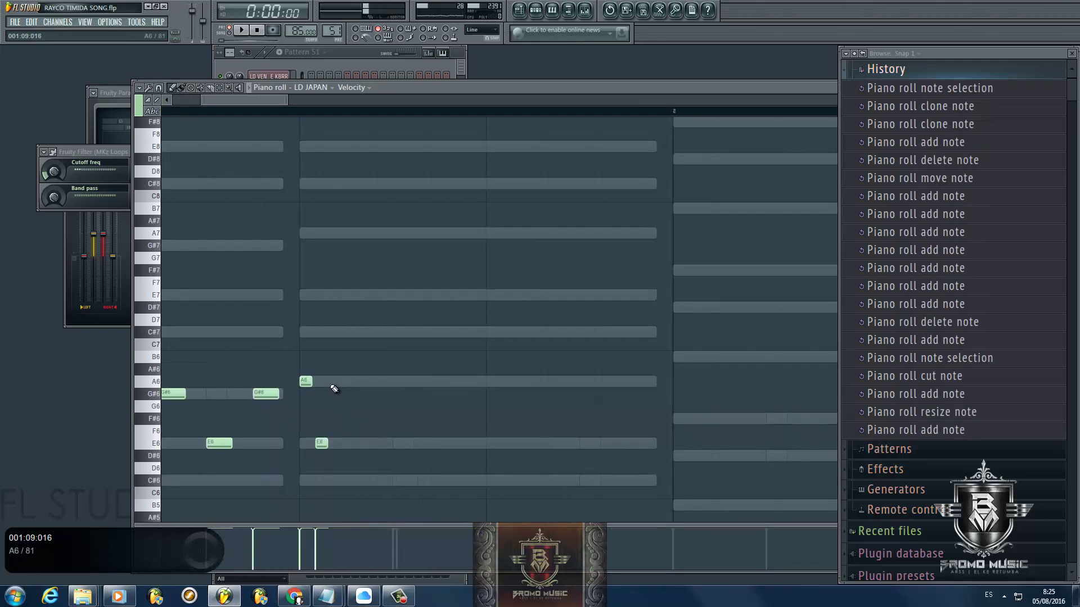
pyautogui.click(336, 382)
pyautogui.click(352, 333)
pyautogui.click(369, 295)
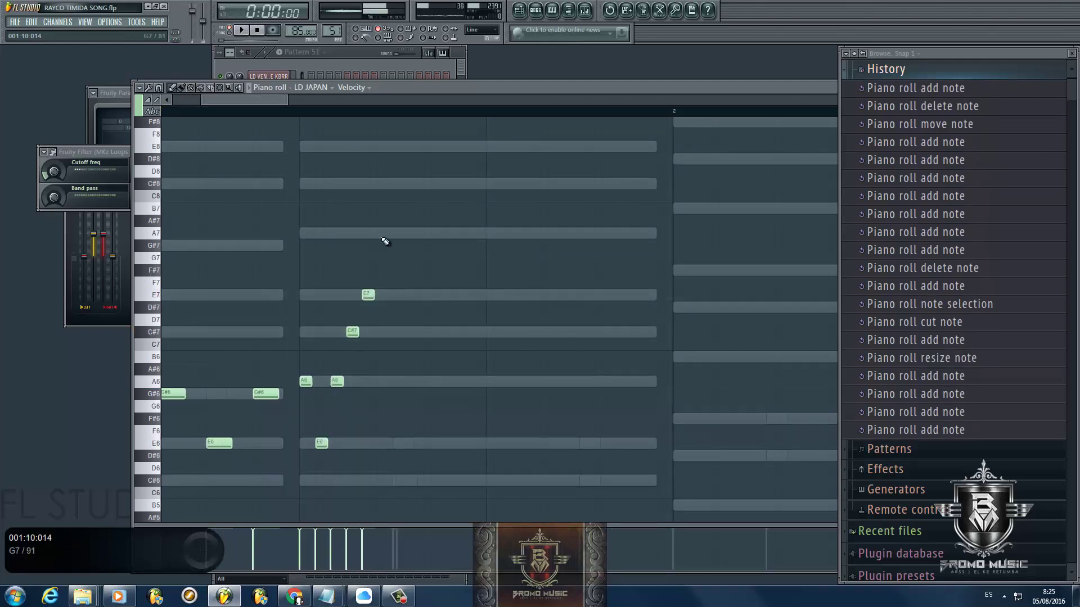
pyautogui.click(380, 234)
pyautogui.click(396, 295)
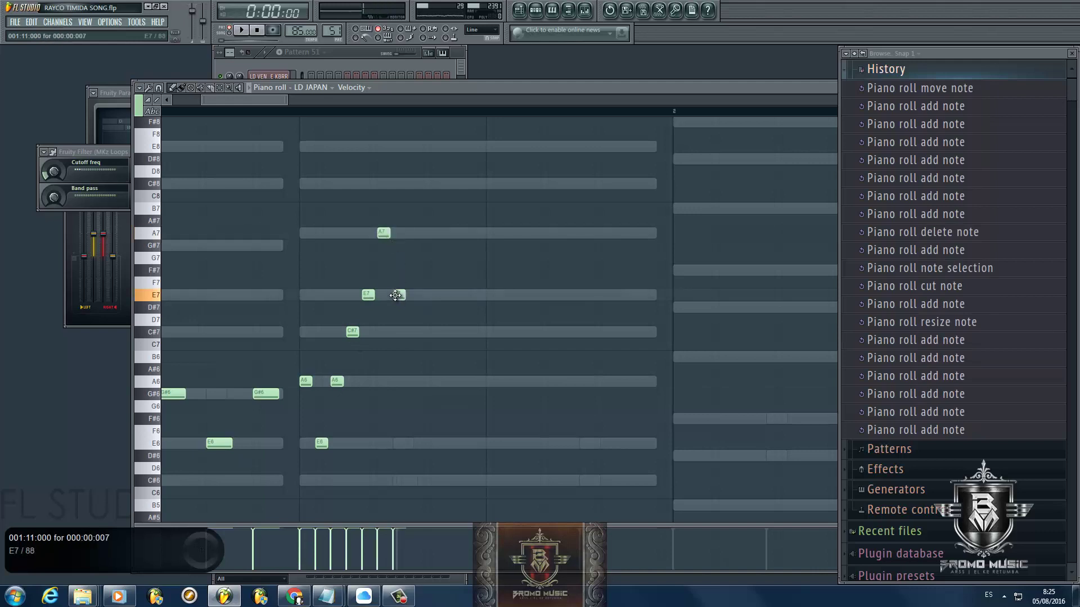
pyautogui.click(415, 234)
# Step: Finish the run with evenly spaced C#8, E8, C#8, E8, replacing the misplaced C#8 and E8 notes
pyautogui.click(440, 185)
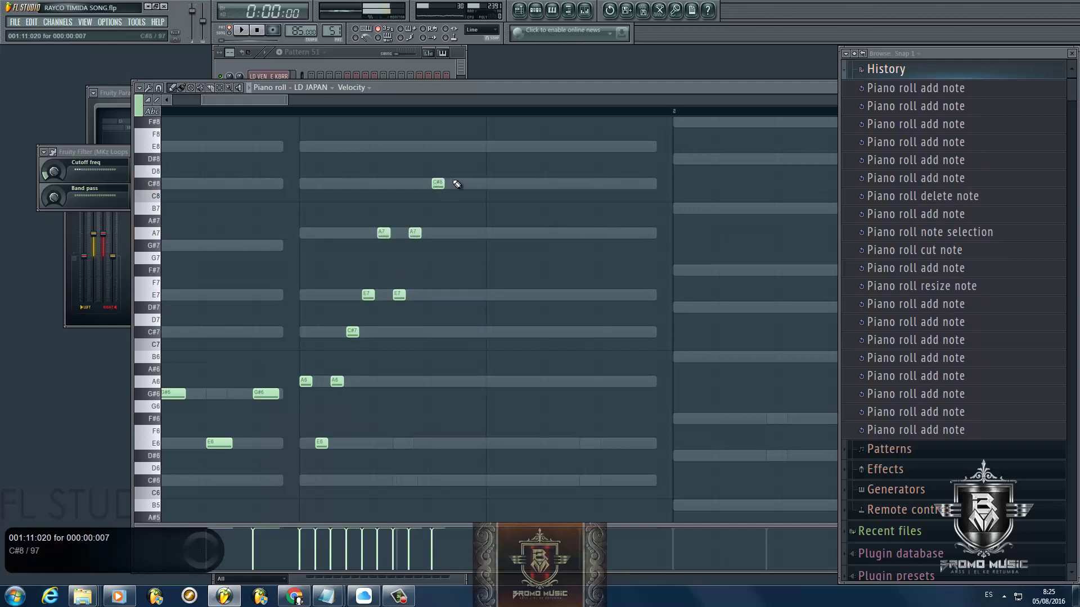
pyautogui.click(465, 148)
pyautogui.rightClick(440, 185)
pyautogui.click(441, 185)
pyautogui.scroll(5, 439, 199)
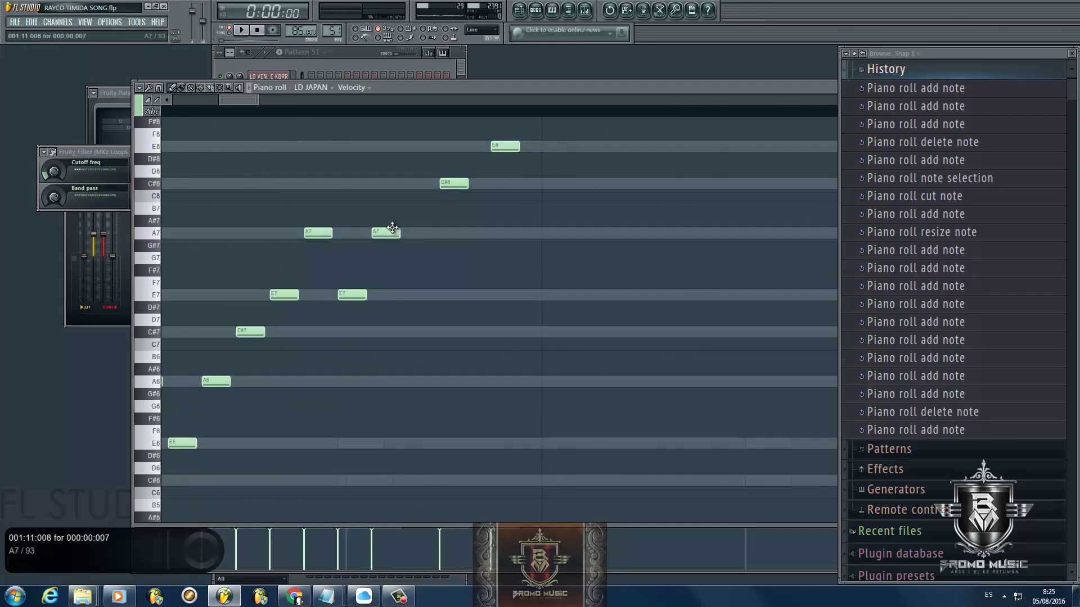
pyautogui.click(409, 182)
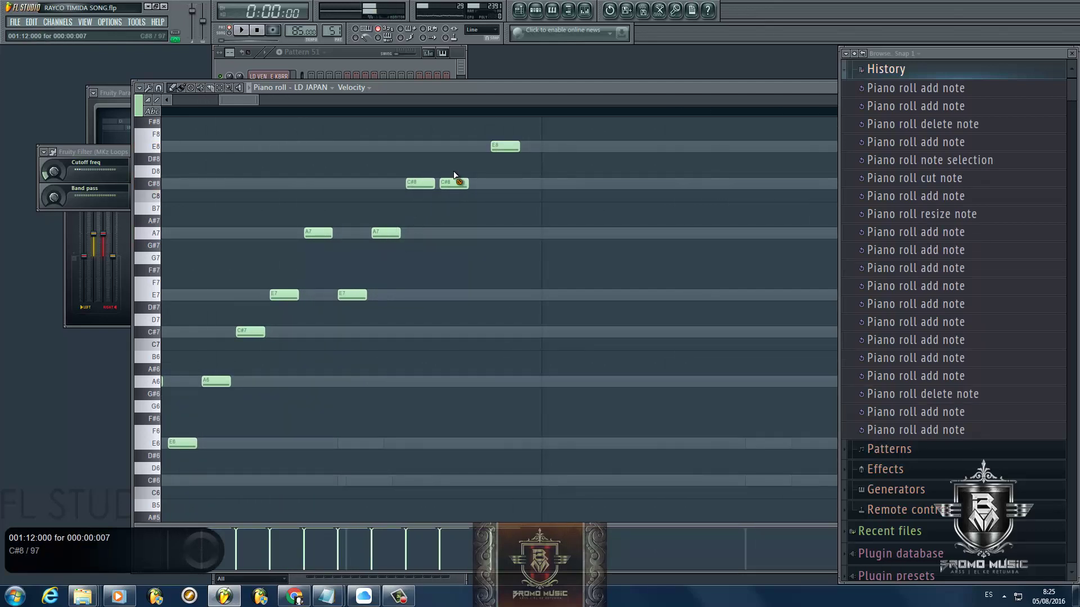
pyautogui.click(449, 145)
pyautogui.rightClick(455, 184)
pyautogui.click(477, 184)
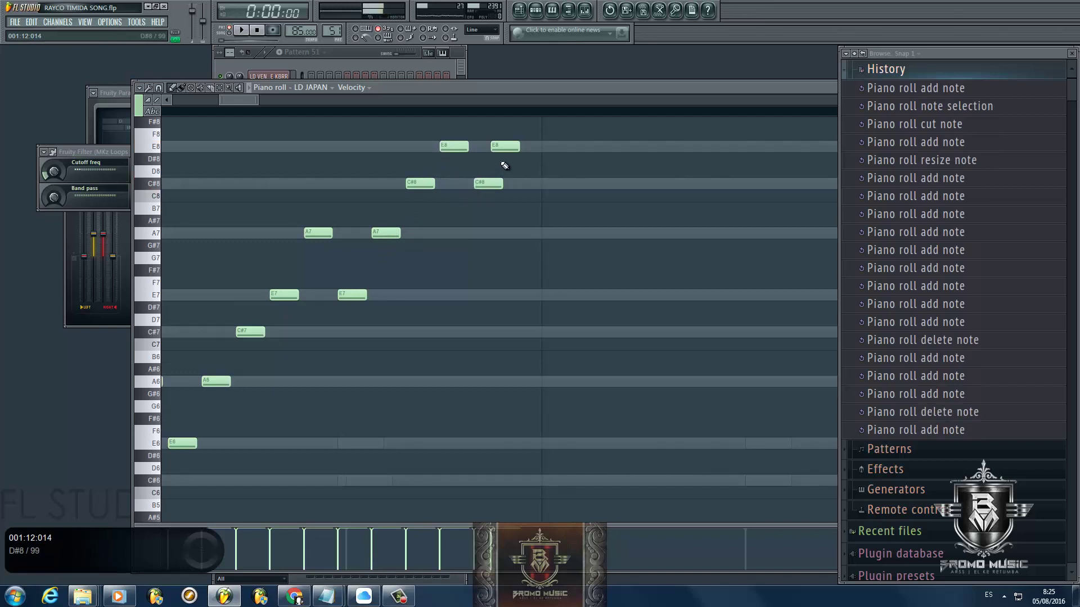
pyautogui.rightClick(502, 147)
pyautogui.click(503, 147)
# Step: Play back the first bar to check the new fast run
pyautogui.scroll(-2, 524, 272)
pyautogui.press('space')
pyautogui.scroll(-2, 552, 350)
pyautogui.scroll(2, 553, 360)
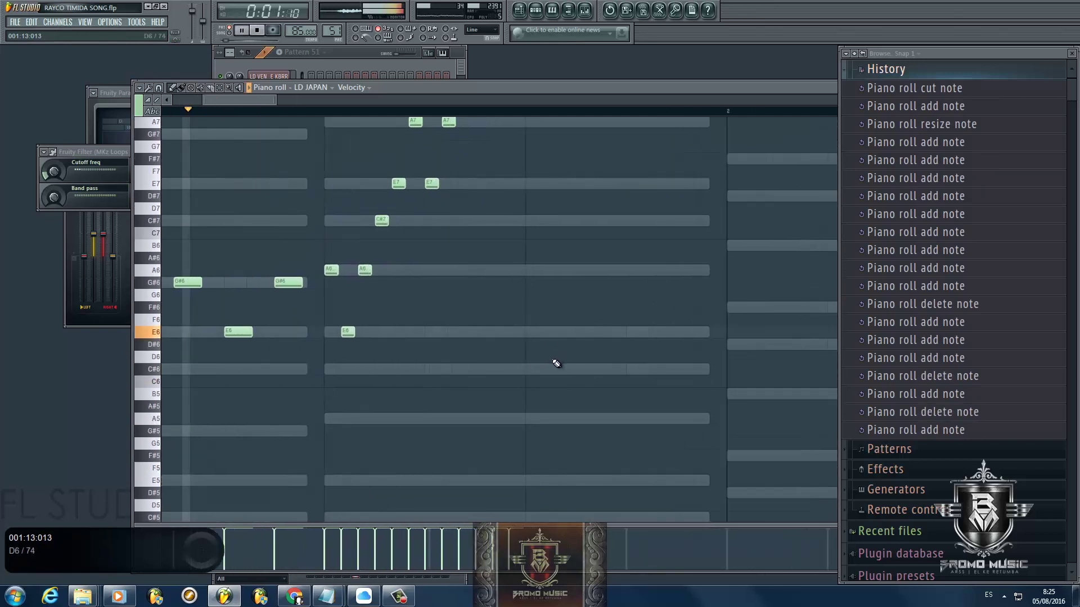
pyautogui.scroll(5, 593, 412)
pyautogui.press('space')
pyautogui.scroll(-1, 584, 478)
# Step: Move the fast run from the first bar's second chord to the second bar's second chord, removing the stray B7
pyautogui.moveTo(593, 487); pyautogui.dragTo(321, 110)
pyautogui.hotkey('ctrl', 'x')
pyautogui.scroll(-4, 595, 262)
pyautogui.scroll(-3, 506, 306)
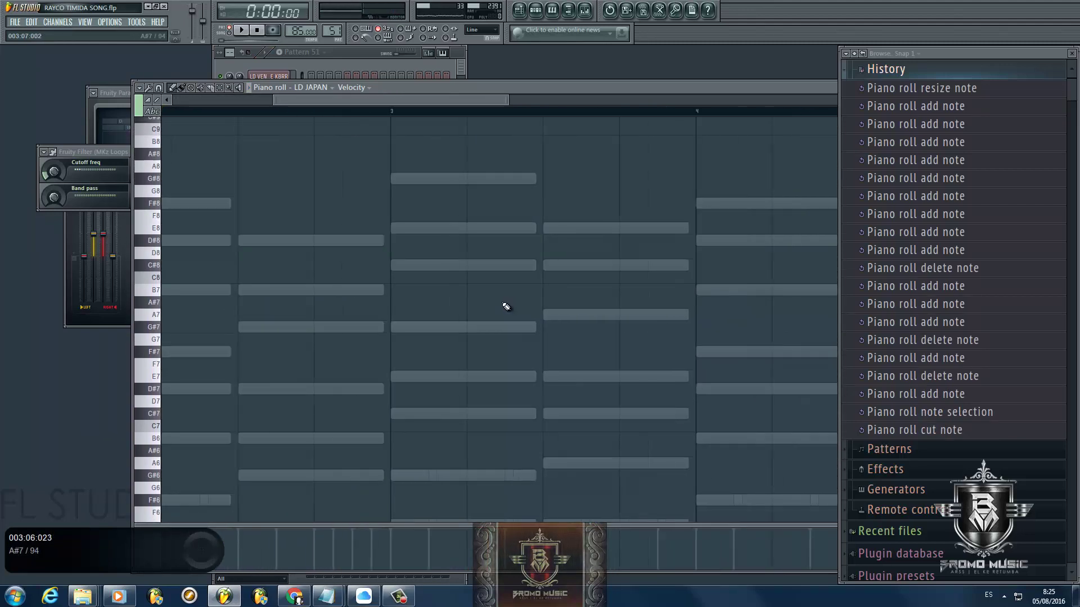
pyautogui.hotkey('ctrl', 'v')
pyautogui.scroll(3, 251, 293)
pyautogui.click(262, 291)
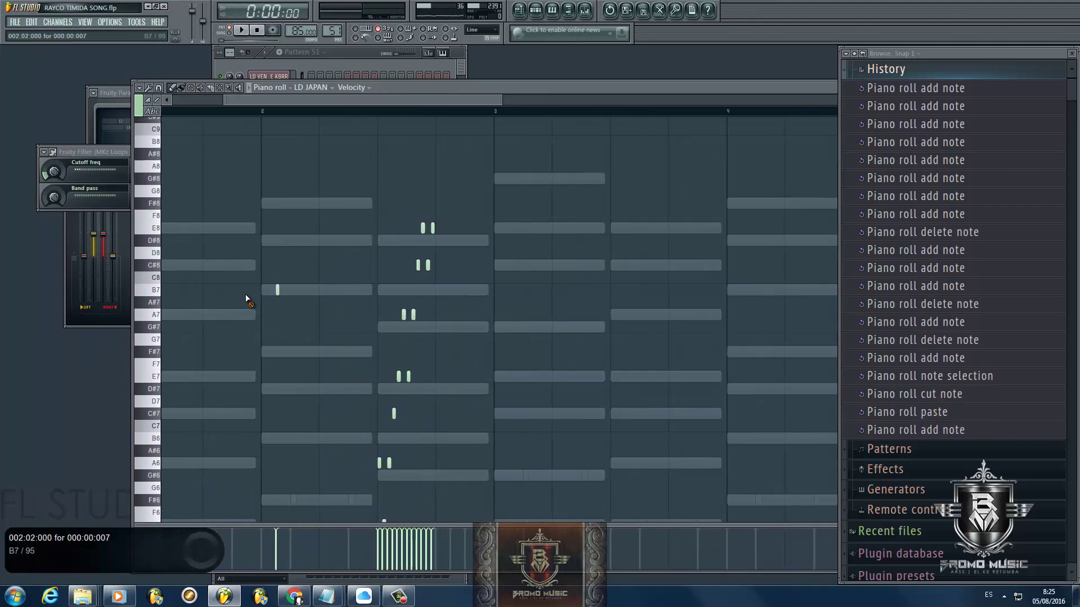
pyautogui.rightClick(276, 290)
# Step: Try to clone the first chord's lead notes onto the first bar's second chord, starting at A5
pyautogui.scroll(-3, 250, 304)
pyautogui.scroll(-6, 247, 371)
pyautogui.scroll(-1, 232, 437)
pyautogui.moveTo(236, 444)
pyautogui.mouseDown()
pyautogui.moveTo(162, 258)
pyautogui.moveTo(153, 115)
pyautogui.mouseUp()
pyautogui.scroll(3, 168, 458)
pyautogui.moveTo(168, 459)
pyautogui.mouseDown()
pyautogui.moveTo(226, 431)
pyautogui.moveTo(279, 357)
pyautogui.mouseUp()
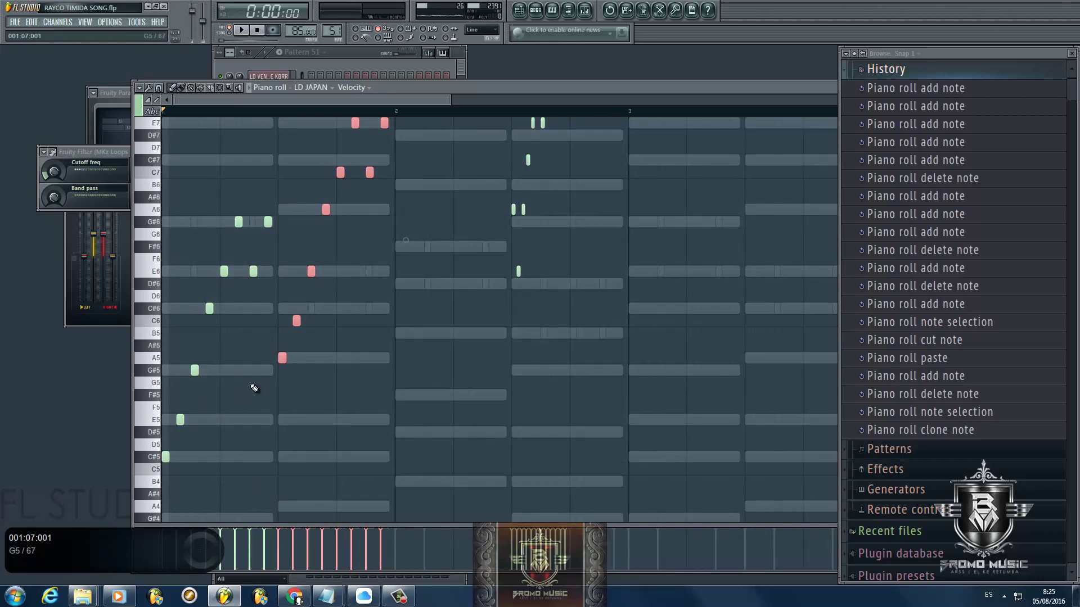
pyautogui.press('Delete')
# Step: Select the first chord's eight lead notes and clone them onto the first bar's second chord, starting at A5
pyautogui.moveTo(307, 485); pyautogui.dragTo(161, 169)
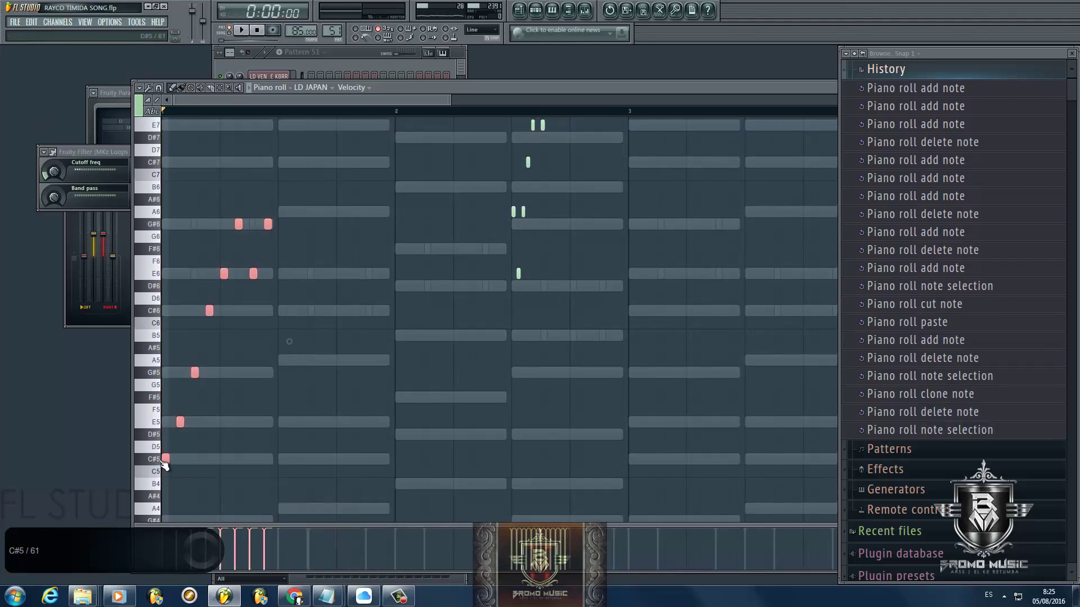
pyautogui.moveTo(163, 459); pyautogui.dragTo(285, 362)
pyautogui.scroll(2, 280, 363)
pyautogui.click(283, 308)
pyautogui.rightClick(283, 309)
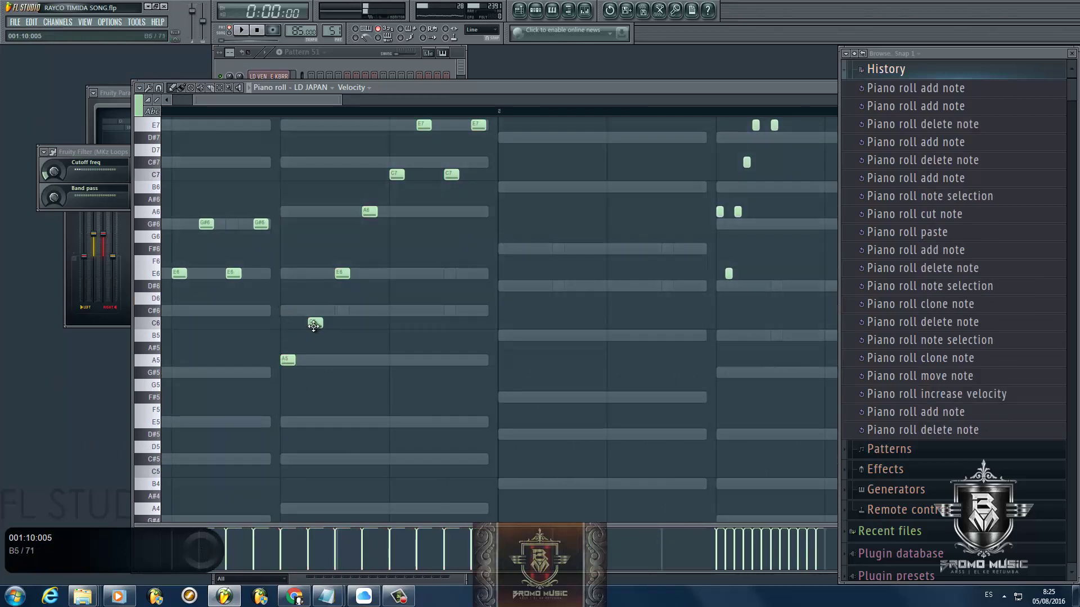
# Step: Fit the cloned notes to the second chord by raising the C6 to C#6 and both C7 notes to C#7
pyautogui.moveTo(313, 326); pyautogui.dragTo(315, 312)
pyautogui.scroll(4, 351, 292)
pyautogui.moveTo(477, 326); pyautogui.dragTo(370, 316)
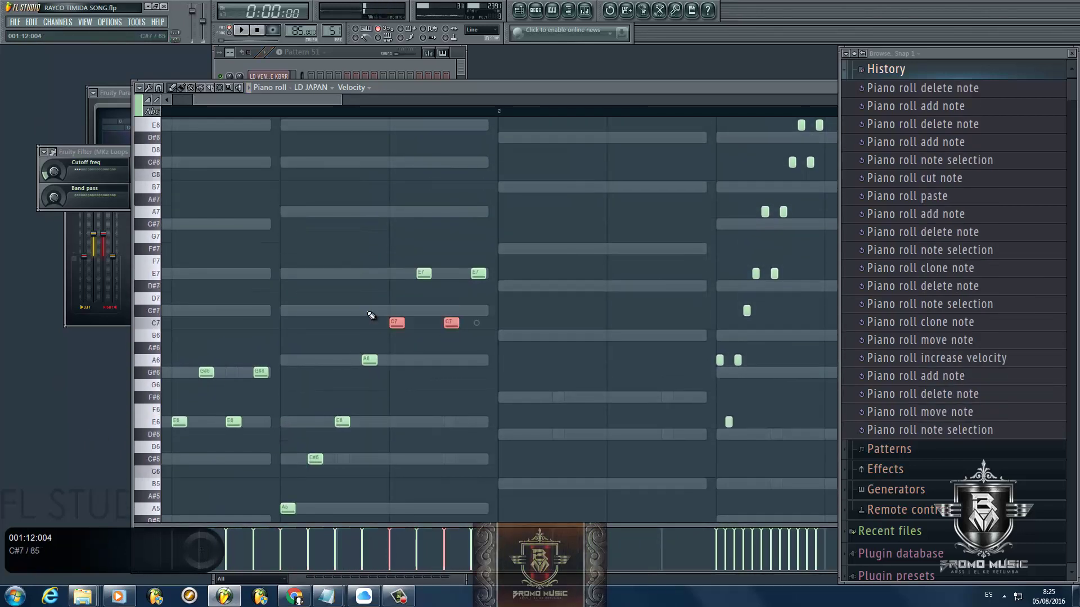
pyautogui.hotkey('shift', 'Up')
# Step: Play back the first bar's lead to check the adjusted second chord
pyautogui.scroll(-2, 396, 351)
pyautogui.press('space')
pyautogui.scroll(-3, 434, 393)
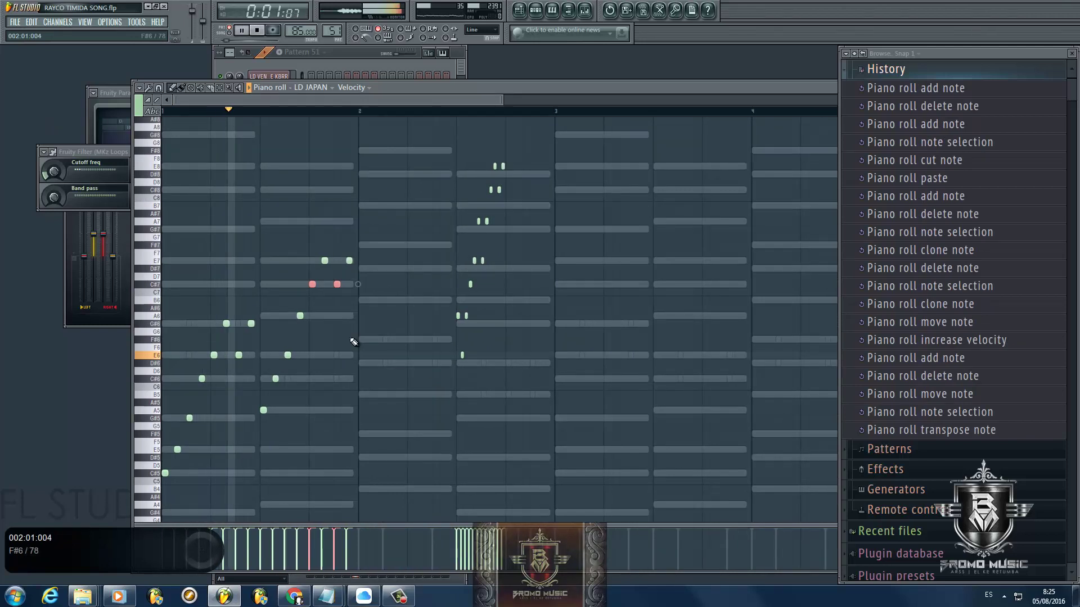
pyautogui.press('space')
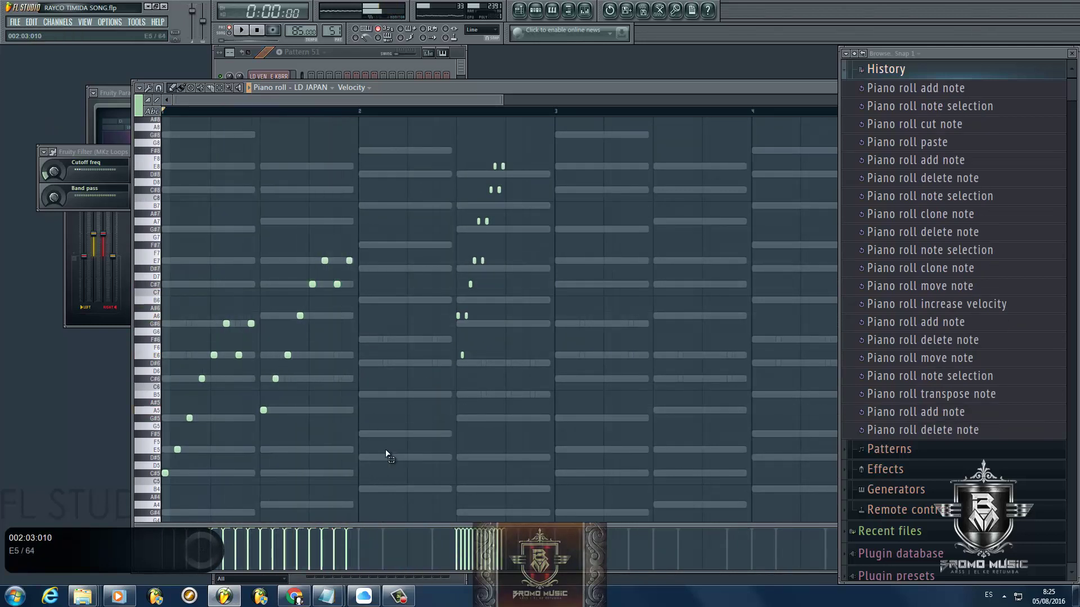
# Step: Clone the second chord's lead notes onto the second bar's first chord, starting at B5, and delete the stray A#6
pyautogui.moveTo(385, 453); pyautogui.dragTo(263, 209)
pyautogui.scroll(2, 262, 410)
pyautogui.moveTo(263, 410); pyautogui.dragTo(416, 392)
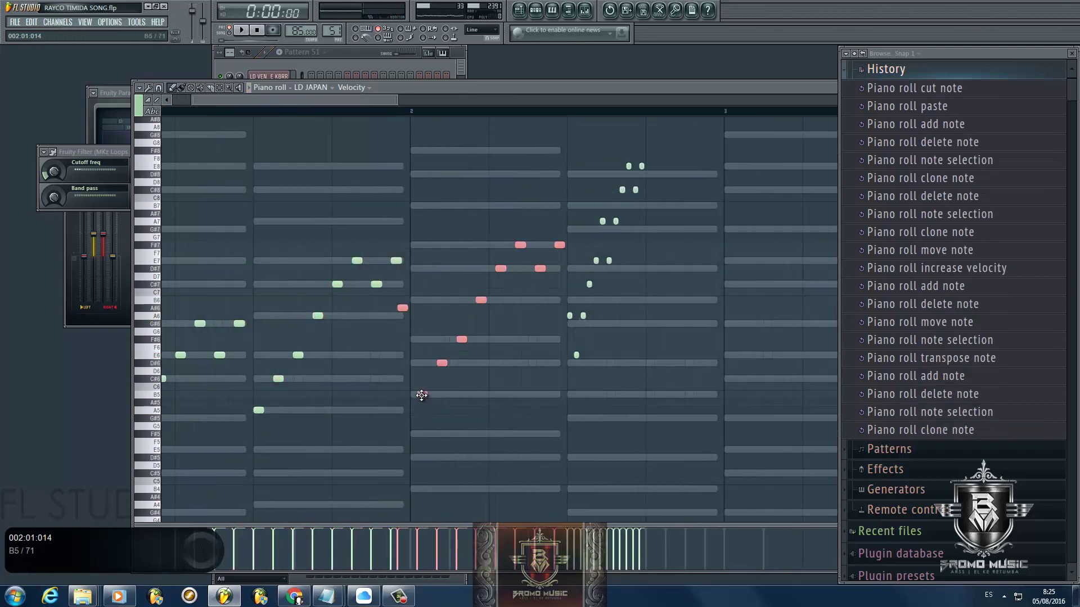
pyautogui.rightClick(405, 303)
pyautogui.rightClick(396, 309)
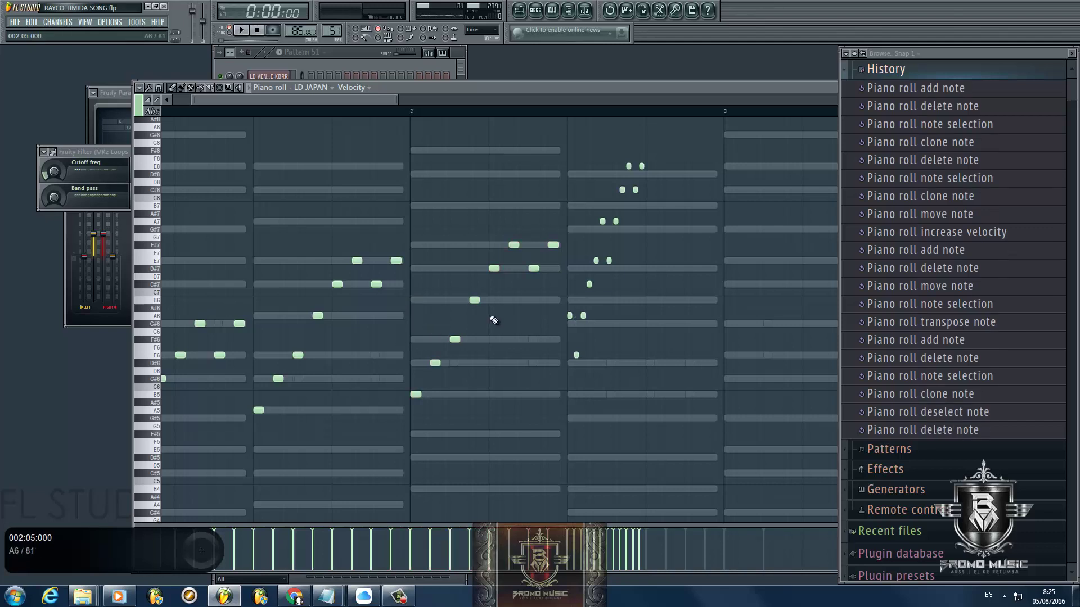
# Step: Vary the end of the new phrase during playback: raise the first F#7 to B7 and replace the second D#7 with D#8
pyautogui.press('space')
pyautogui.click(524, 302)
pyautogui.rightClick(524, 302)
pyautogui.scroll(2, 515, 281)
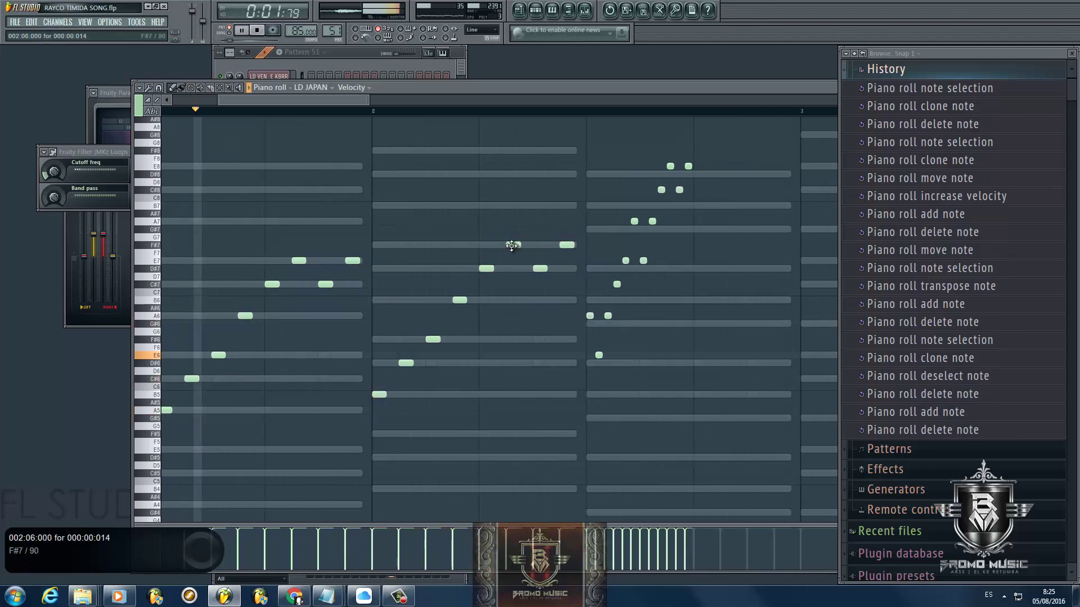
pyautogui.moveTo(513, 245); pyautogui.dragTo(513, 206)
pyautogui.click(540, 174)
pyautogui.rightClick(540, 269)
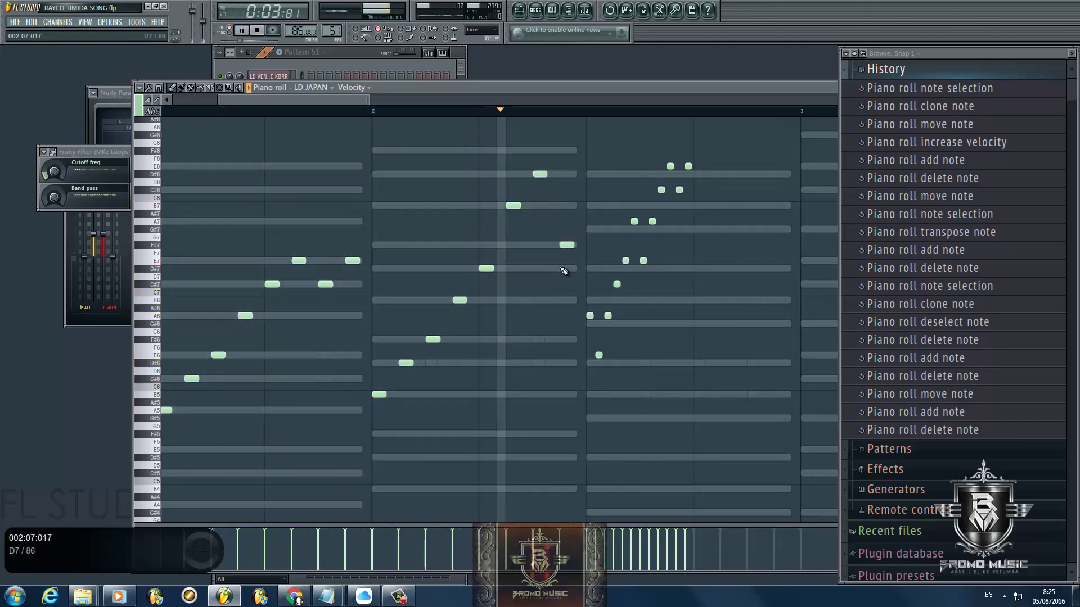
pyautogui.click(571, 206)
pyautogui.rightClick(572, 206)
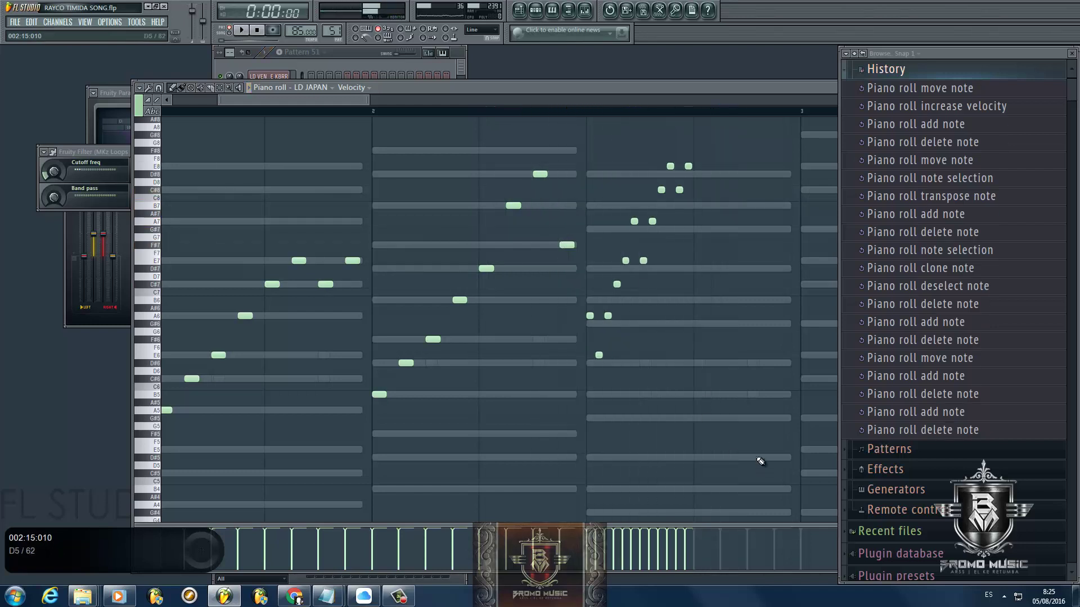
# Step: Shift the fast run to the second bar's last beat, one semitone lower from G#6, and lower its C7 to B6
pyautogui.moveTo(756, 445)
pyautogui.mouseDown()
pyautogui.moveTo(592, 111)
pyautogui.moveTo(581, 113)
pyautogui.mouseUp()
pyautogui.moveTo(587, 348); pyautogui.dragTo(695, 354)
pyautogui.click(696, 351)
pyautogui.moveTo(706, 315); pyautogui.dragTo(733, 337)
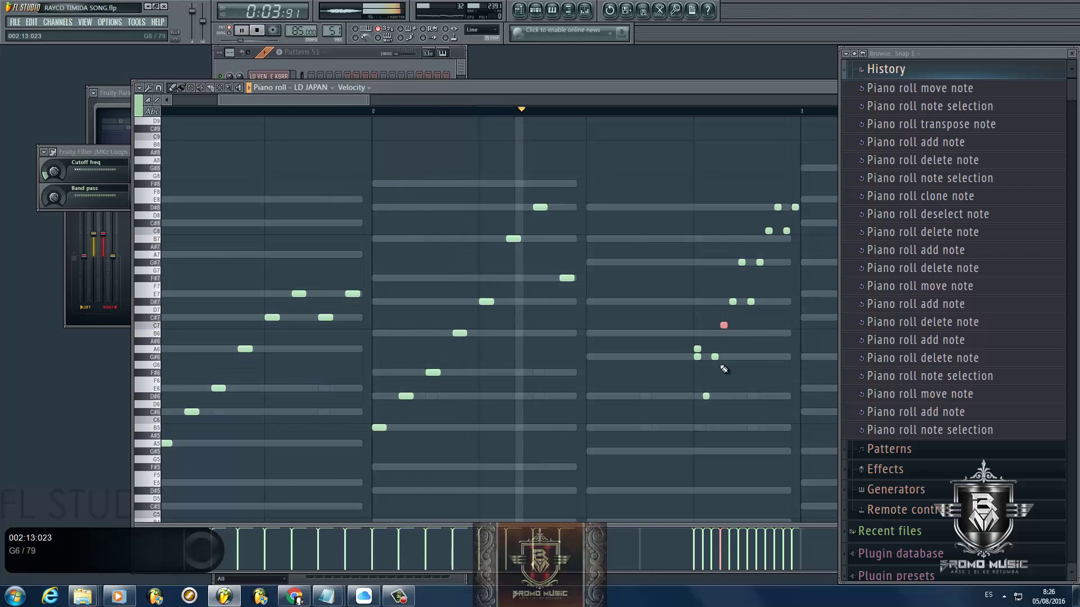
pyautogui.hotkey('shift', 'Down')
pyautogui.press('space')
pyautogui.rightClick(698, 311)
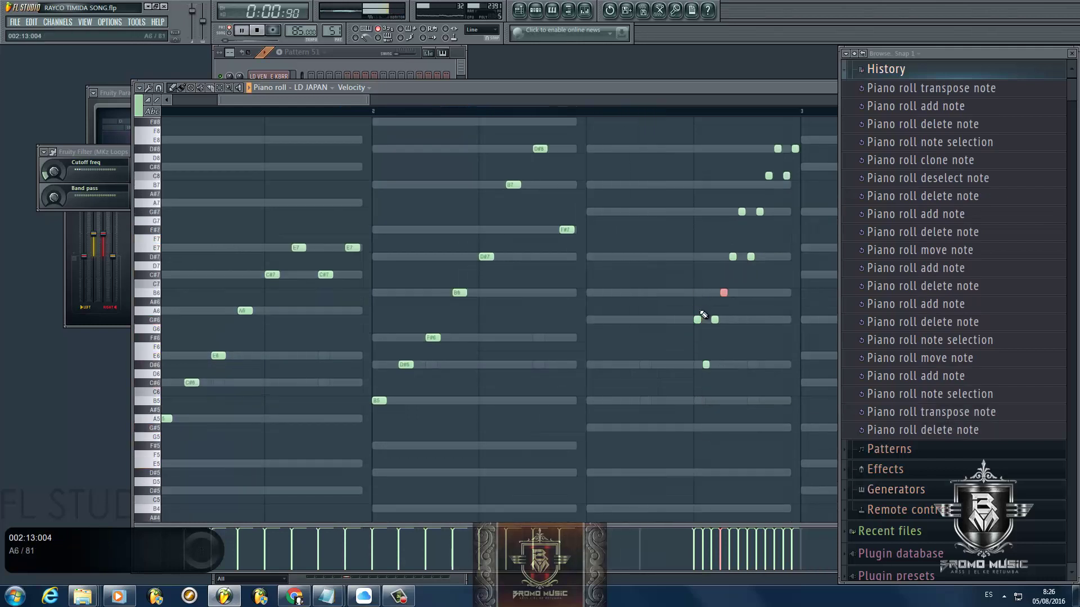
# Step: Clone the second bar's opening B5, D#6, F#6 and B6 notes to the start of its second chord, removing the stray B6
pyautogui.moveTo(550, 466)
pyautogui.mouseDown()
pyautogui.moveTo(405, 295)
pyautogui.moveTo(372, 288)
pyautogui.mouseUp()
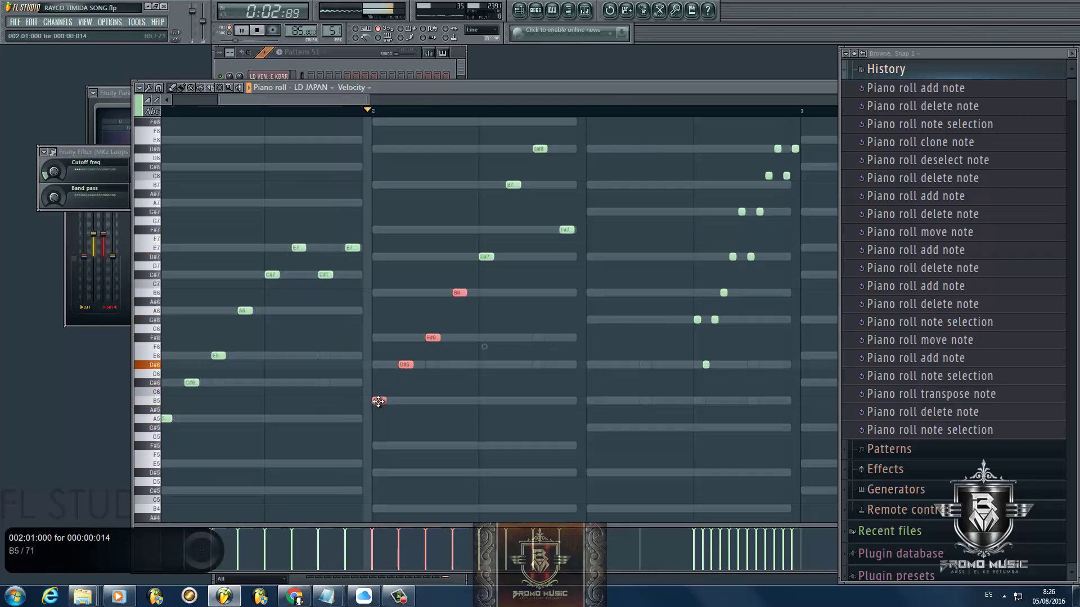
pyautogui.moveTo(385, 401)
pyautogui.mouseDown()
pyautogui.moveTo(585, 410)
pyautogui.moveTo(594, 401)
pyautogui.mouseUp()
pyautogui.click(608, 293)
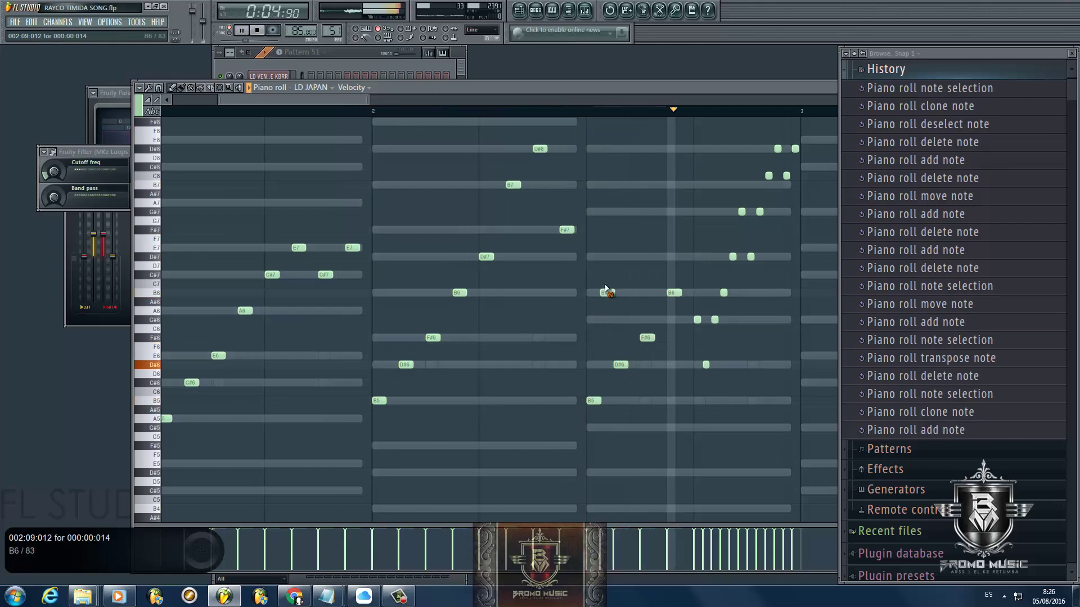
pyautogui.rightClick(607, 292)
pyautogui.scroll(-2, 626, 281)
pyautogui.scroll(2, 766, 405)
pyautogui.press('space')
# Step: Lower the two C8 notes in the fast run to B7 so they match the ghost chord
pyautogui.moveTo(767, 404); pyautogui.dragTo(655, 216)
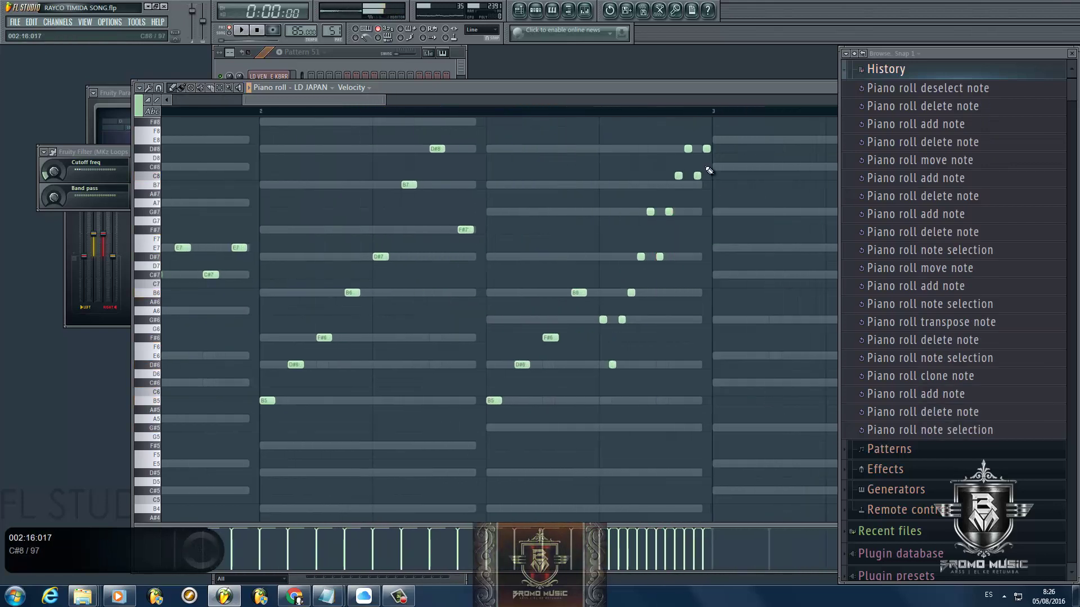
pyautogui.moveTo(703, 163)
pyautogui.mouseDown()
pyautogui.moveTo(634, 180)
pyautogui.moveTo(641, 185)
pyautogui.mouseUp()
pyautogui.press('space')
pyautogui.hotkey('shift', 'Down')
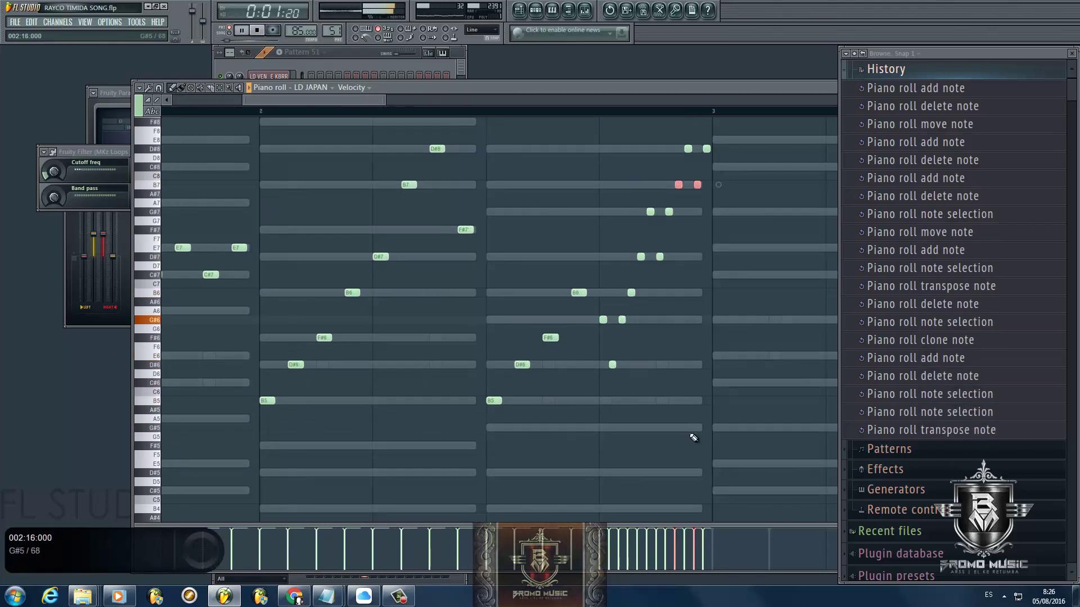
pyautogui.click(596, 181)
pyautogui.rightClick(596, 181)
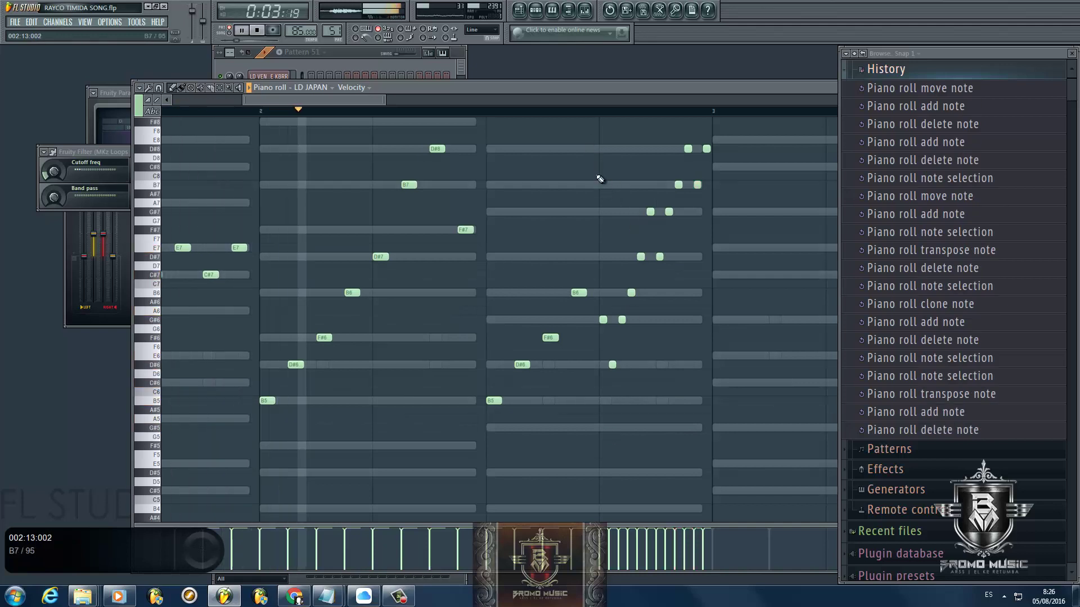
# Step: Play back the two-bar lead from the start and review it against the whole chord progression
pyautogui.scroll(-2, 600, 186)
pyautogui.scroll(-2, 635, 293)
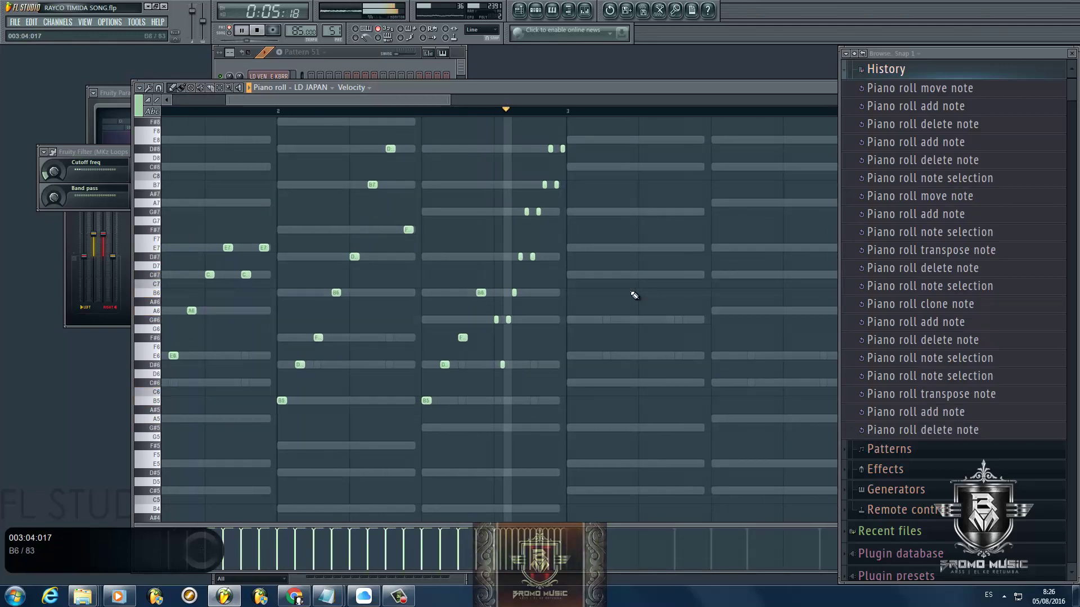
pyautogui.press('space')
pyautogui.press('space')
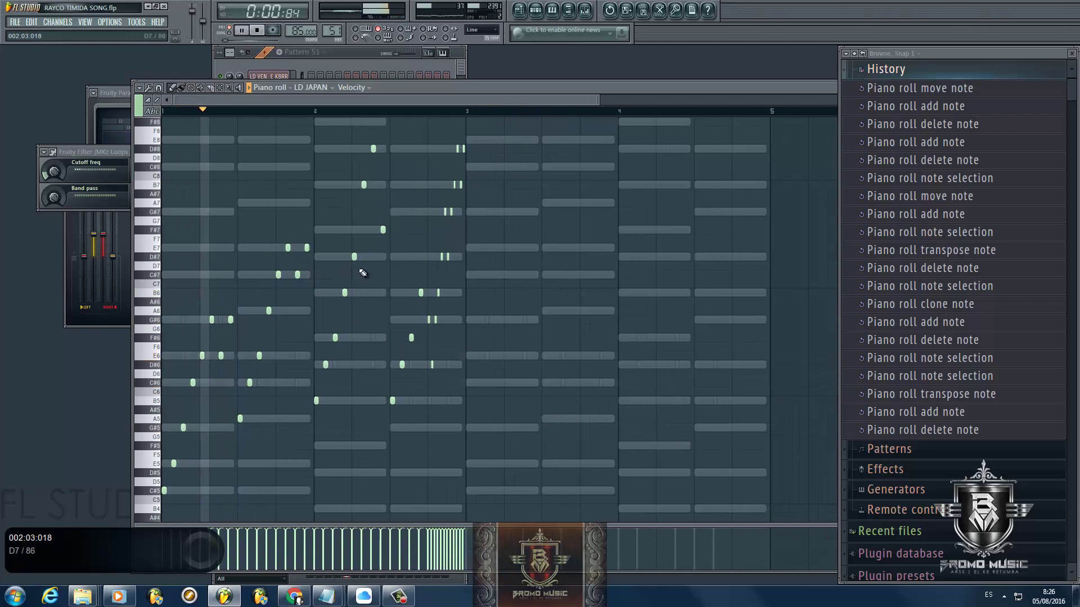
pyautogui.click(376, 260)
pyautogui.rightClick(376, 260)
pyautogui.scroll(-2, 393, 287)
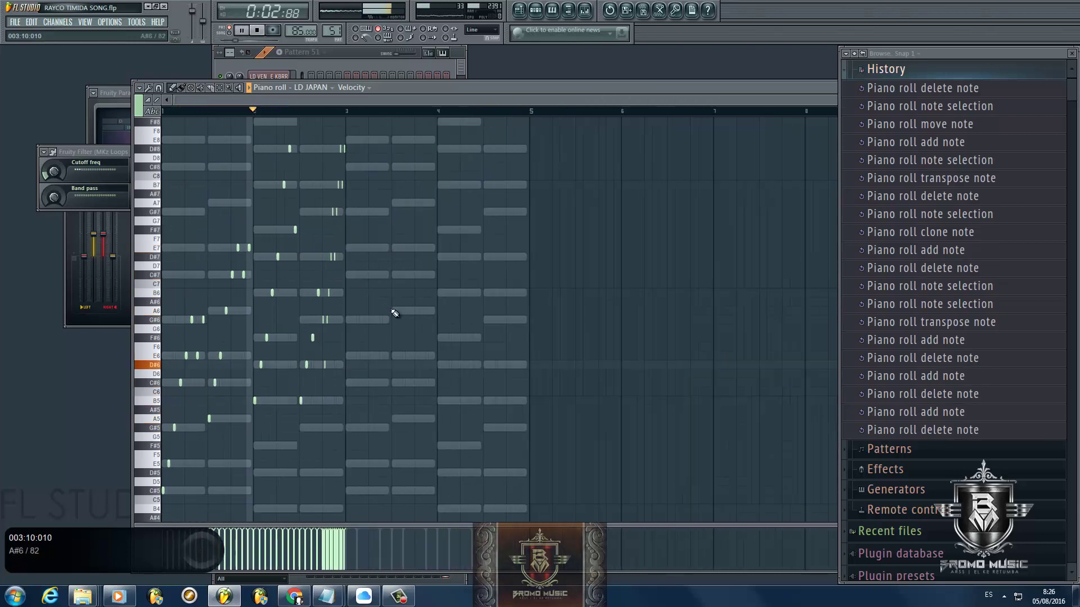
# Step: Cut the fast run from the second bar's last beat and paste it into the last beat of the fourth bar
pyautogui.scroll(-1, 354, 328)
pyautogui.scroll(2, 299, 332)
pyautogui.moveTo(474, 369); pyautogui.dragTo(383, 81)
pyautogui.hotkey('ctrl', 'x')
pyautogui.scroll(2, 367, 456)
pyautogui.scroll(-3, 365, 456)
pyautogui.scroll(2, 591, 417)
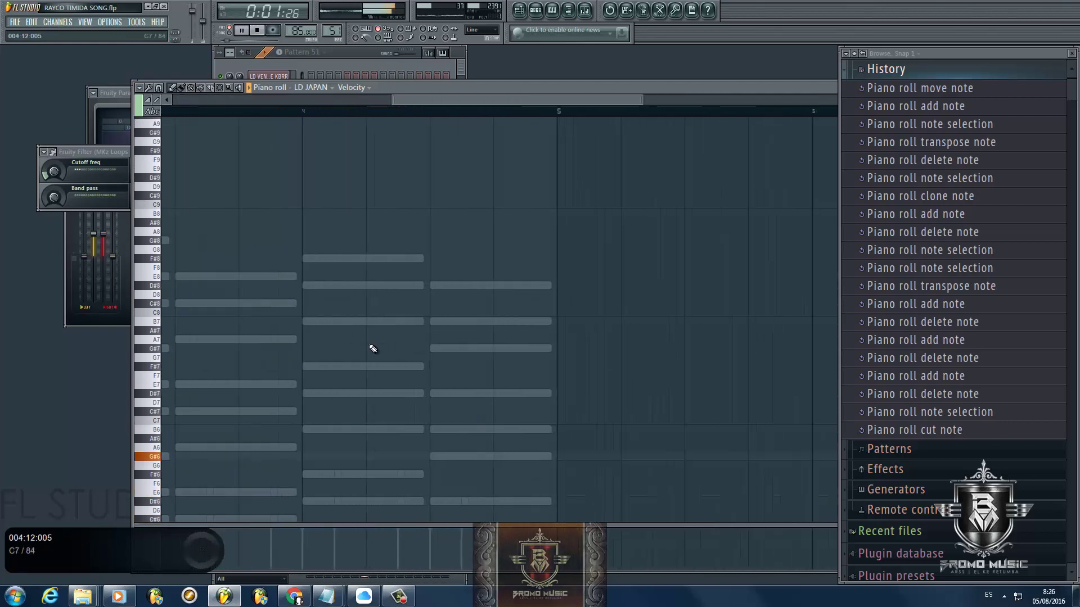
pyautogui.scroll(-2, 371, 347)
pyautogui.hotkey('ctrl', 'v')
# Step: Fill the second bar's second chord with the notes B5, D#6, F#6, D#7, B6, D#7, F#7 and B7
pyautogui.click(346, 330)
pyautogui.rightClick(348, 329)
pyautogui.scroll(-4, 281, 388)
pyautogui.scroll(2, 257, 436)
pyautogui.moveTo(311, 443); pyautogui.dragTo(216, 271)
pyautogui.scroll(4, 227, 386)
pyautogui.moveTo(233, 429)
pyautogui.mouseDown()
pyautogui.moveTo(358, 336)
pyautogui.moveTo(311, 290)
pyautogui.mouseUp()
pyautogui.press('space')
pyautogui.click(324, 296)
pyautogui.press('space')
pyautogui.rightClick(324, 297)
pyautogui.click(330, 264)
pyautogui.rightClick(327, 268)
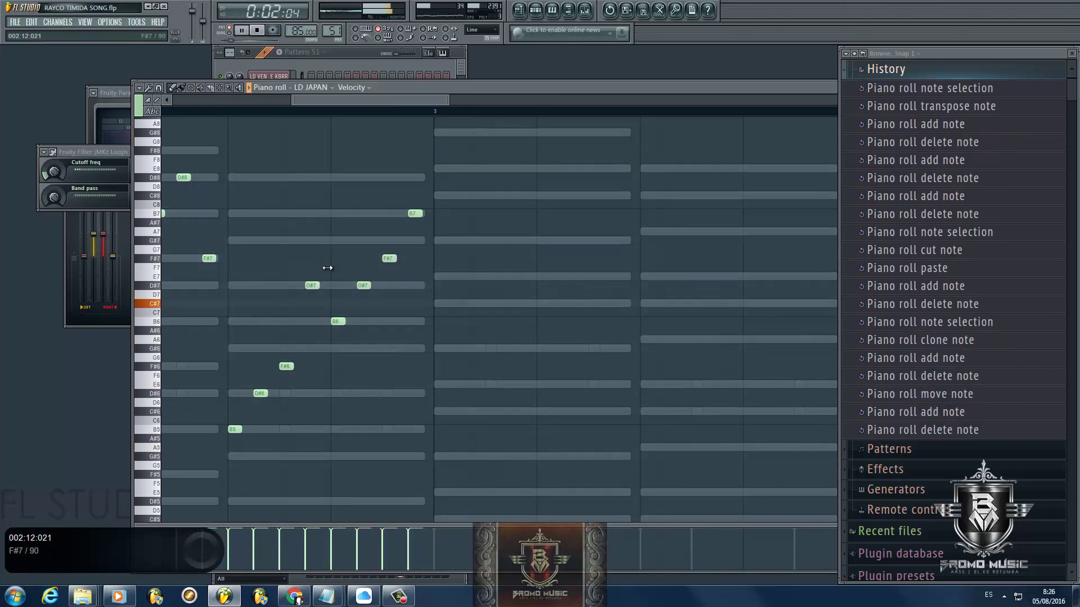
# Step: Raise the F#6 in the second bar's second chord to G#6 without shifting its timing
pyautogui.moveTo(286, 365); pyautogui.dragTo(287, 340)
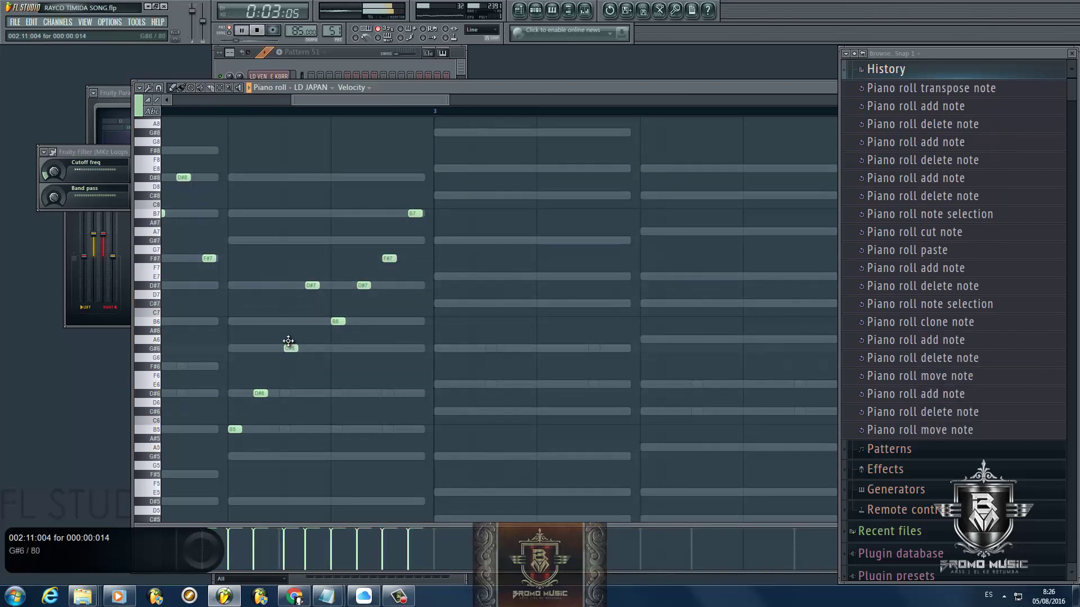
pyautogui.click(335, 363)
pyautogui.rightClick(335, 366)
pyautogui.click(387, 330)
pyautogui.rightClick(390, 328)
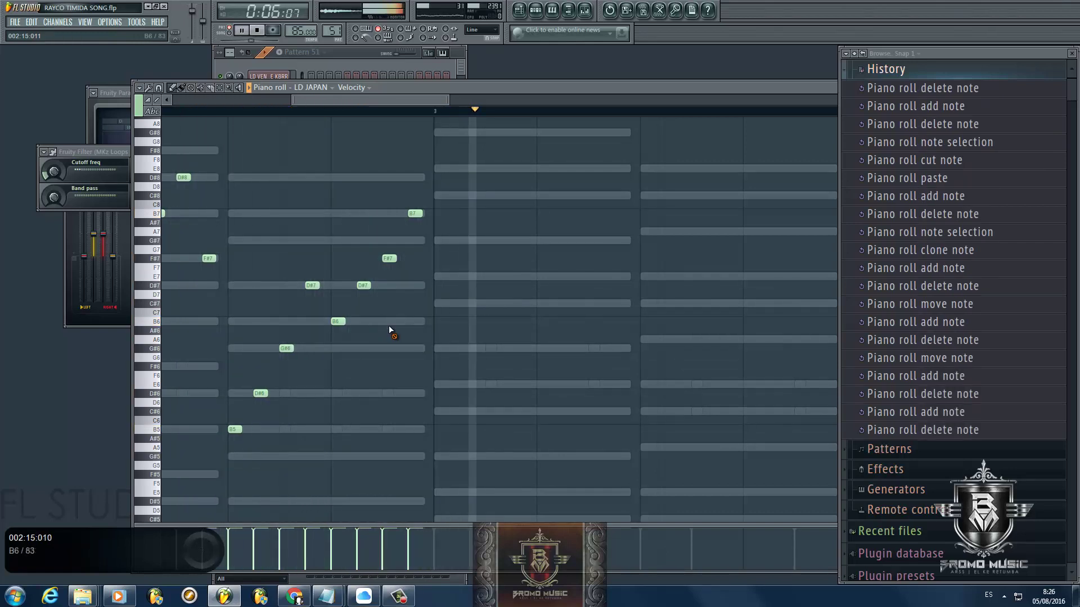
pyautogui.press('space')
# Step: Set the piano roll's snap to 1/3 step
pyautogui.scroll(-3, 375, 332)
pyautogui.scroll(-3, 355, 310)
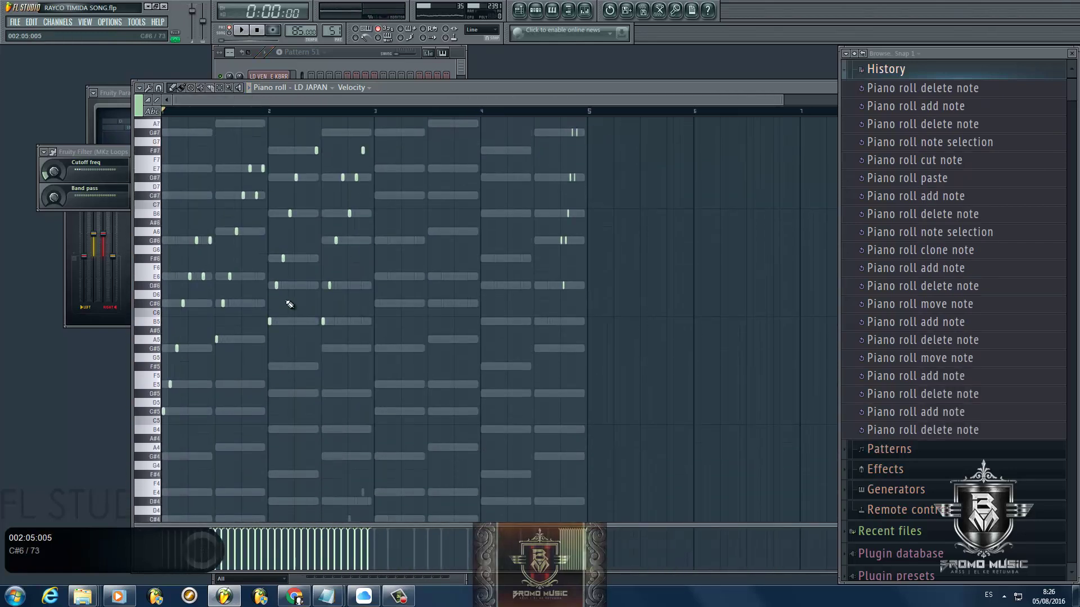
pyautogui.scroll(3, 366, 268)
pyautogui.scroll(1, 341, 172)
pyautogui.moveTo(360, 101); pyautogui.dragTo(314, 100)
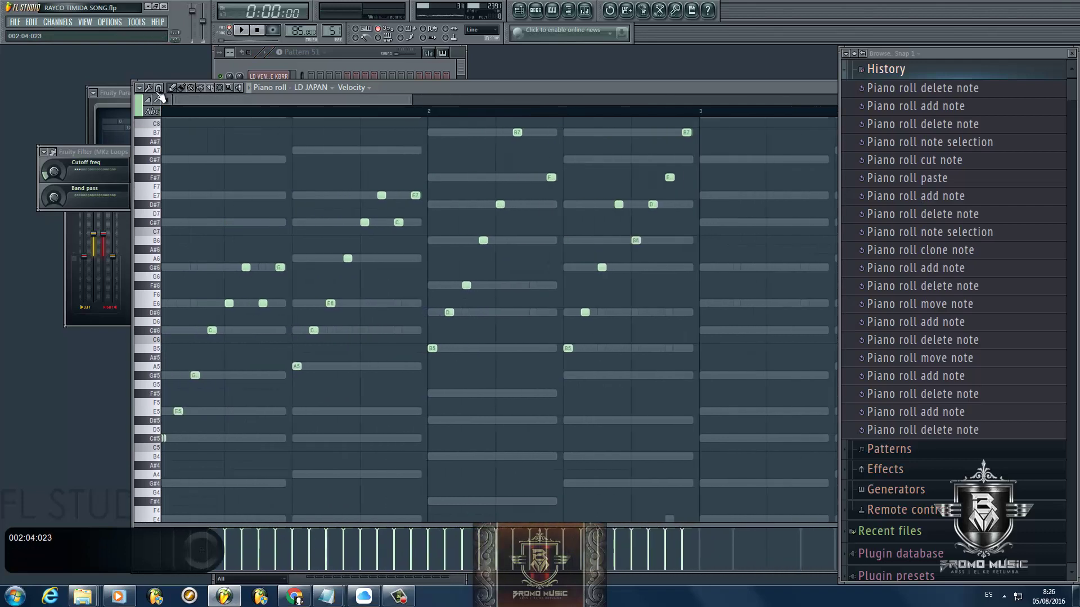
pyautogui.click(160, 89)
pyautogui.click(173, 163)
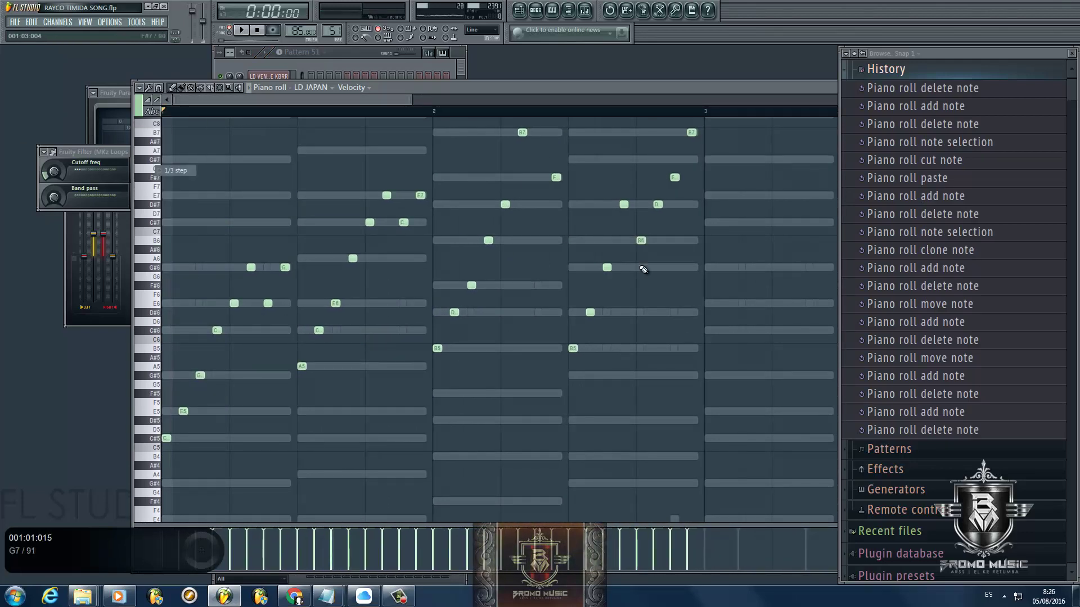
# Step: Place the second chord's D#6 and G#6 slightly later for wider triplet spacing, and delete the D#7 before the B6
pyautogui.scroll(4, 571, 313)
pyautogui.rightClick(556, 314)
pyautogui.click(575, 314)
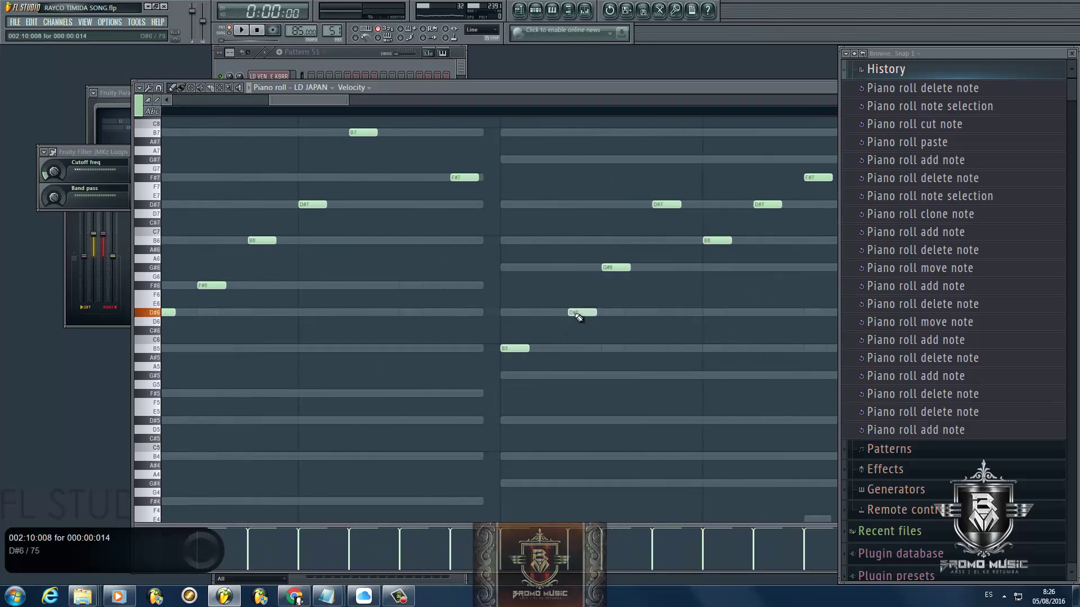
pyautogui.rightClick(617, 268)
pyautogui.click(639, 268)
pyautogui.scroll(-3, 646, 263)
pyautogui.rightClick(658, 205)
pyautogui.scroll(3, 731, 217)
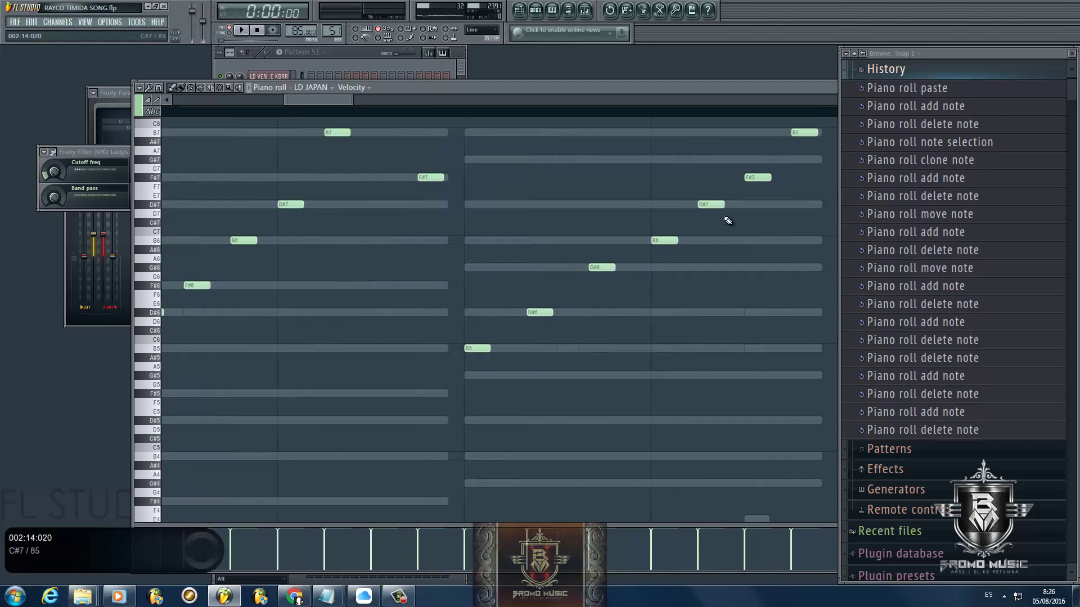
# Step: Place the D#7 after the B6 with the same wider spacing, and replace the closing F#7 and B7 with one G#7
pyautogui.rightClick(702, 205)
pyautogui.click(707, 206)
pyautogui.scroll(-4, 710, 203)
pyautogui.scroll(3, 753, 186)
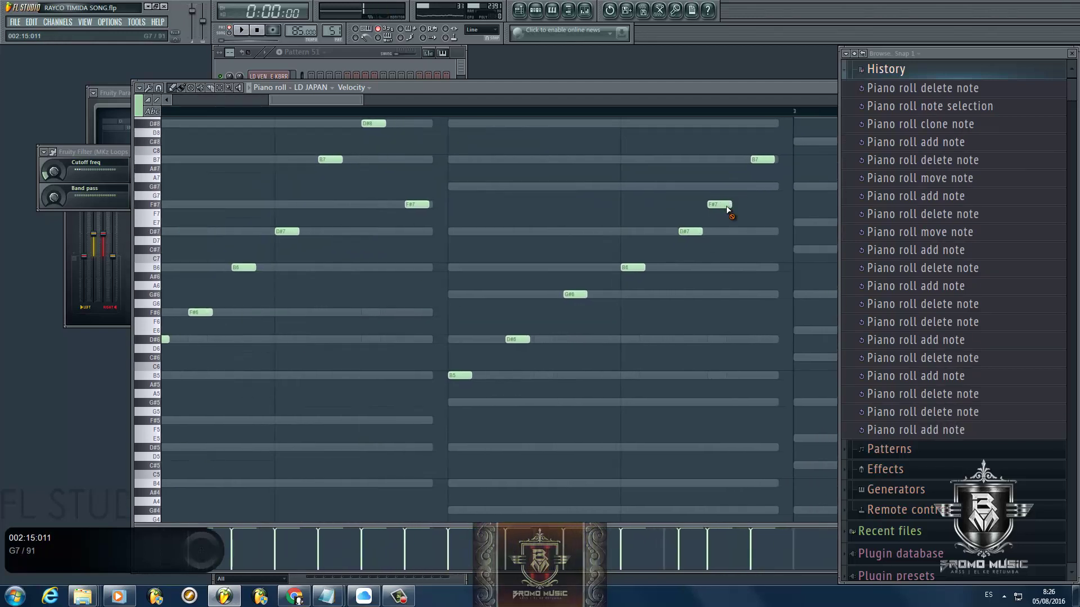
pyautogui.rightClick(727, 204)
pyautogui.click(738, 204)
pyautogui.rightClick(762, 160)
pyautogui.hotkey('ctrl', 'alt', 'z')
pyautogui.hotkey('ctrl', 'alt', 'z')
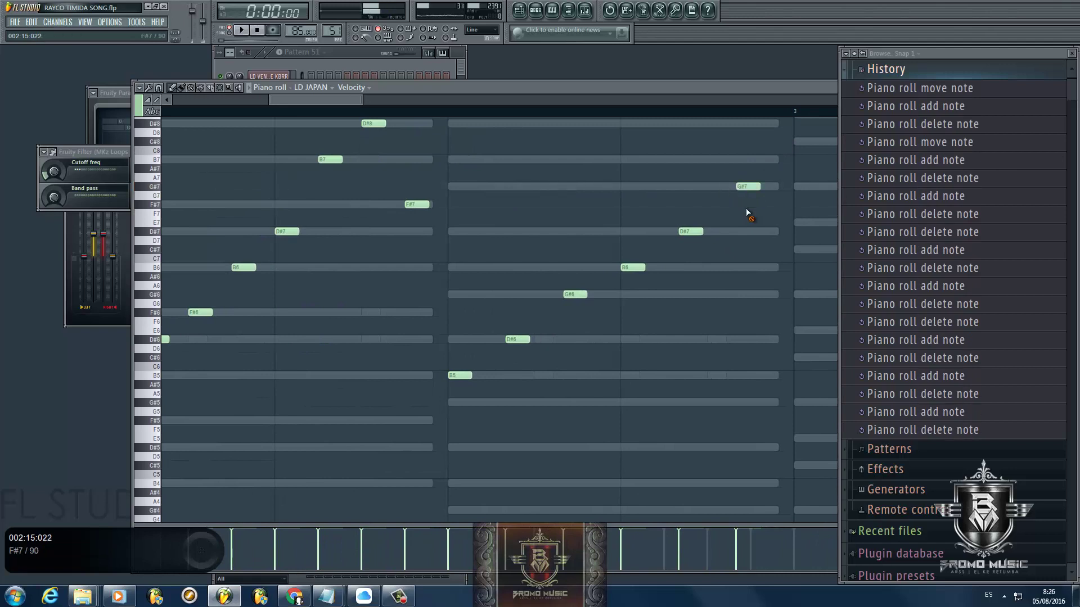
# Step: Play back the two-bar lead and review the respaced notes of the second bar's second chord
pyautogui.press('space')
pyautogui.scroll(-5, 725, 203)
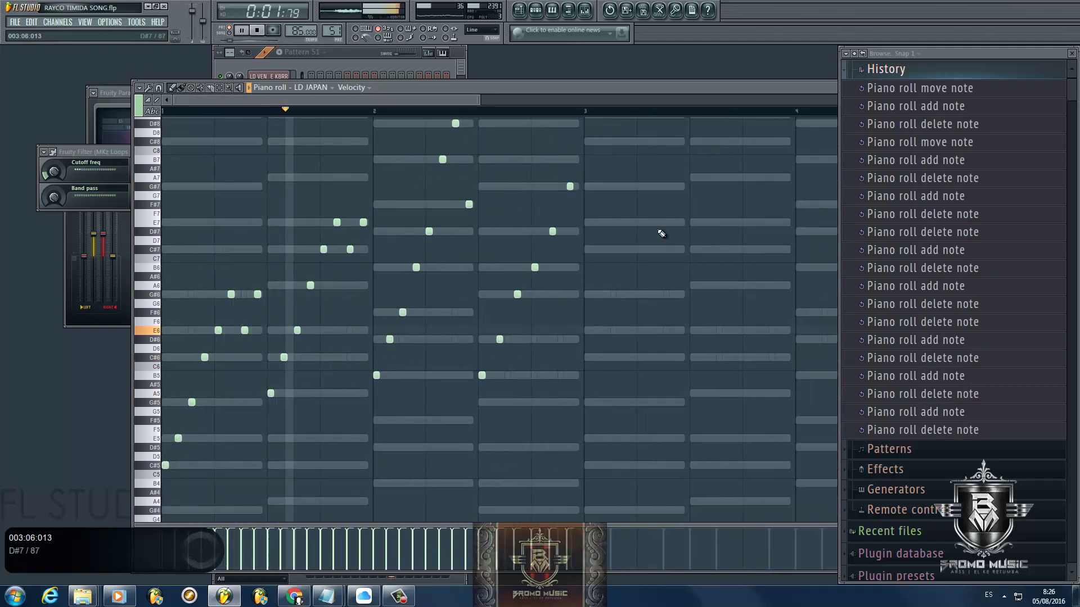
pyautogui.scroll(4, 619, 264)
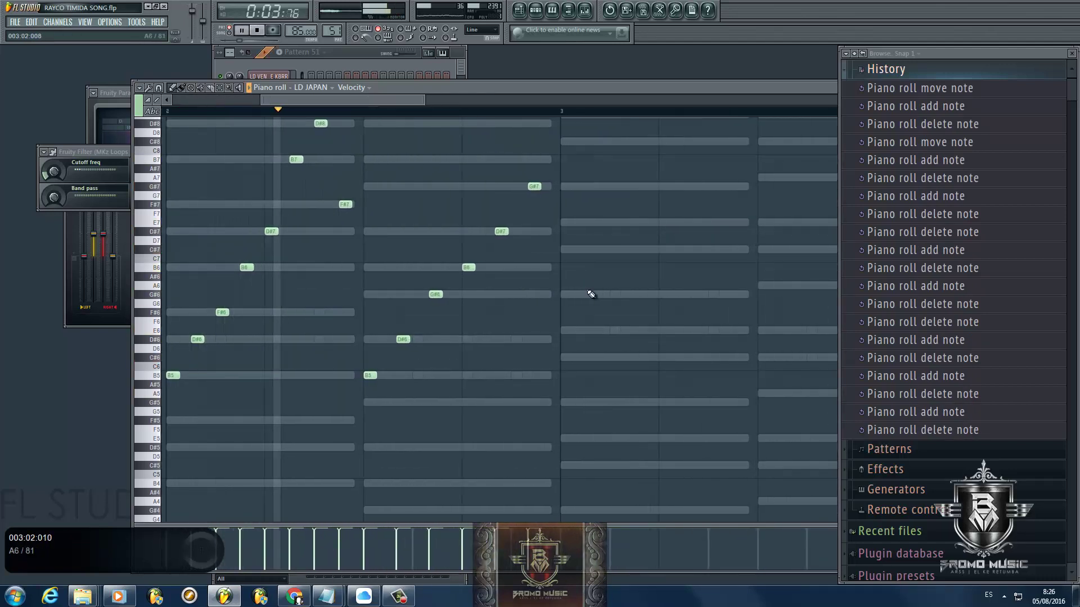
pyautogui.scroll(2, 578, 224)
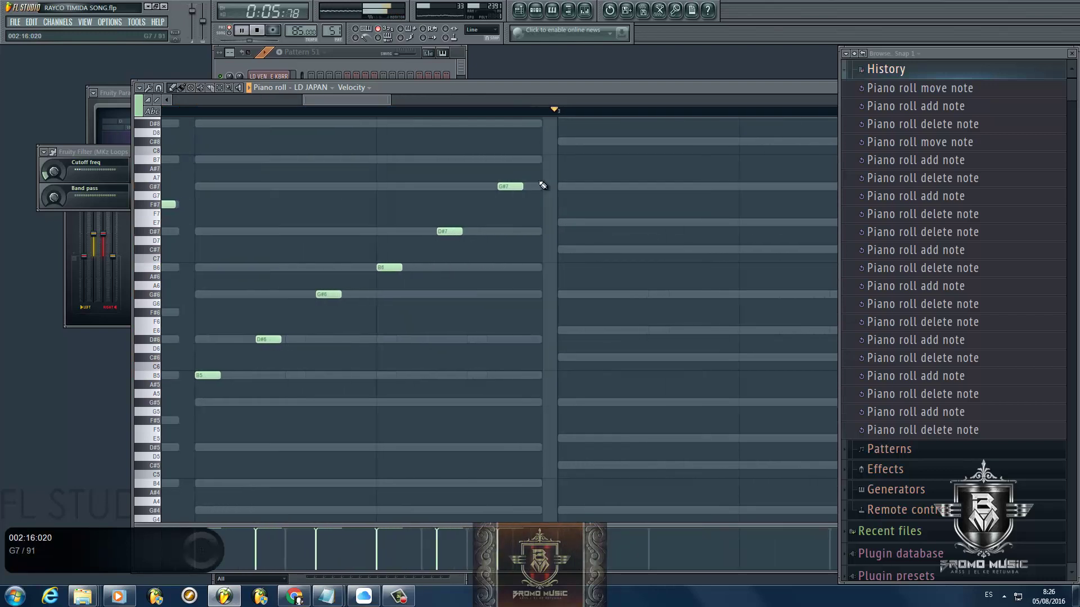
pyautogui.press('space')
# Step: Add a D#7 after the G#7 at the end of the second bar and play the phrase back
pyautogui.click(528, 232)
pyautogui.scroll(-3, 509, 246)
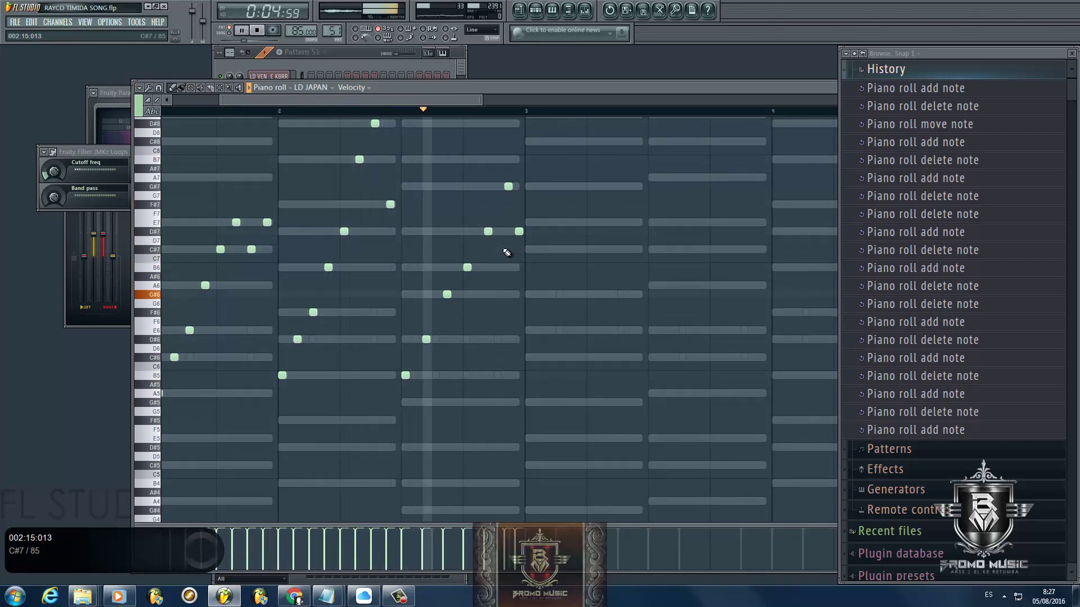
pyautogui.scroll(-2, 357, 257)
pyautogui.press('space')
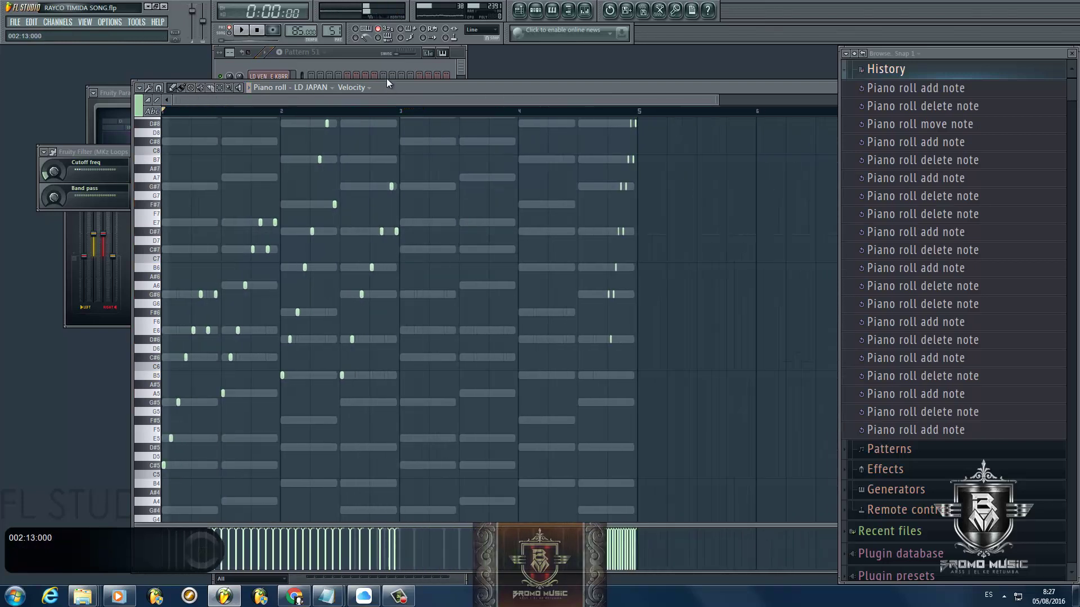
# Step: Switch from Pattern 51 to Pattern 50 and start its playback
pyautogui.moveTo(404, 87); pyautogui.dragTo(433, 82)
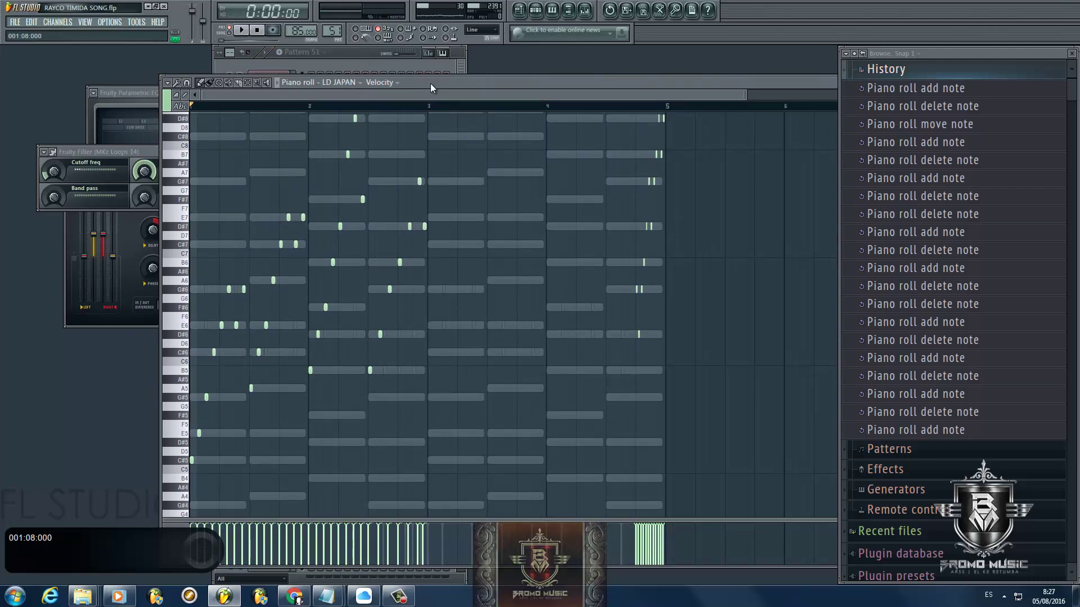
pyautogui.scroll(-3, 379, 308)
pyautogui.scroll(-2, 378, 308)
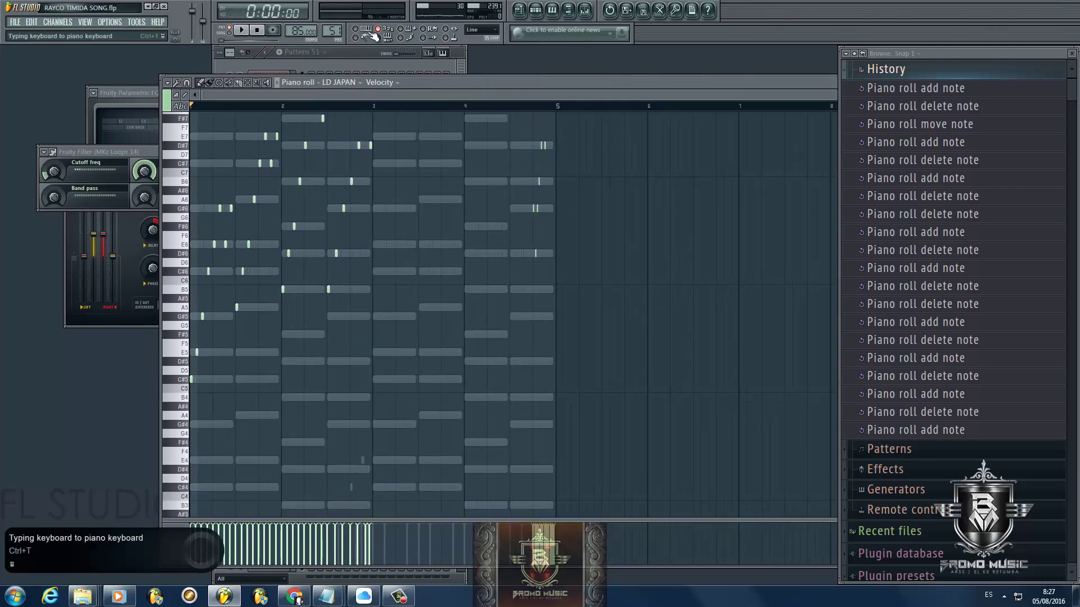
pyautogui.click(345, 52)
pyautogui.scroll(-1, 336, 31)
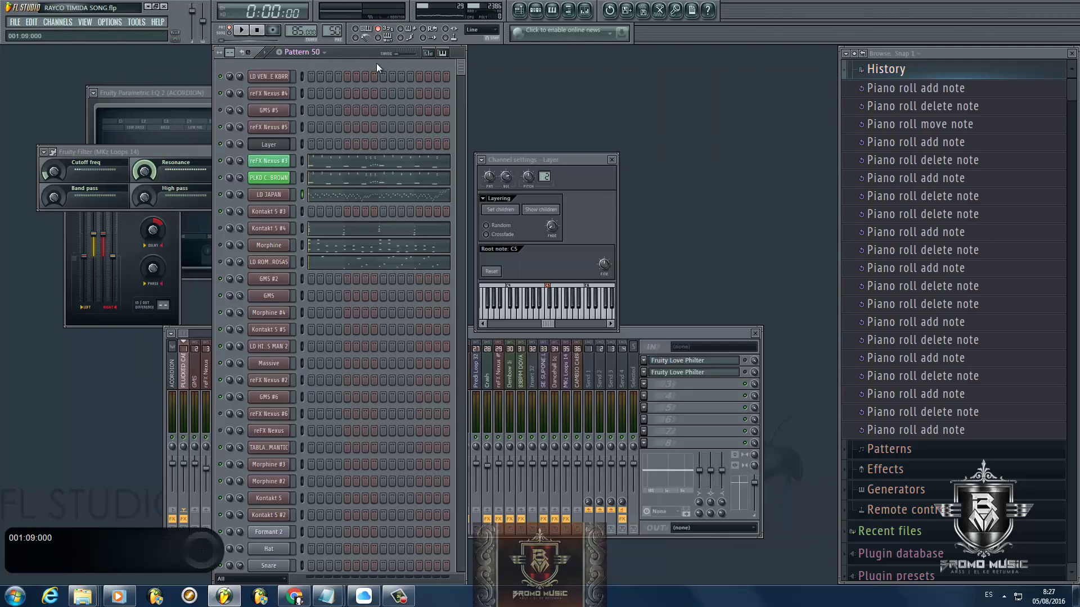
pyautogui.press('space')
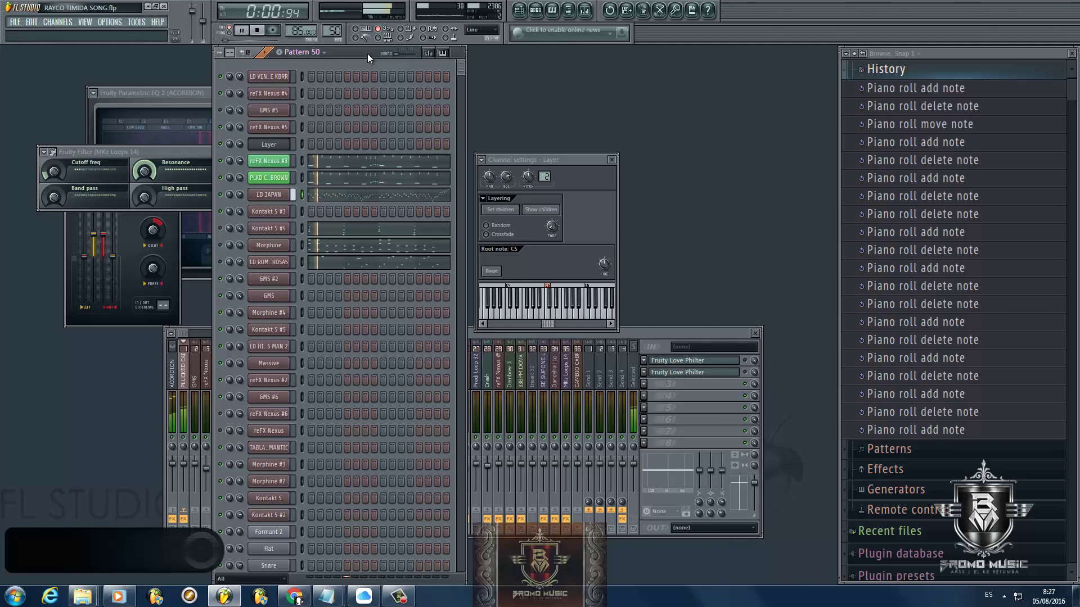
# Step: Open the LD JAPAN channel's Nexus plugin window
pyautogui.click(349, 195)
pyautogui.press('Escape')
pyautogui.click(284, 195)
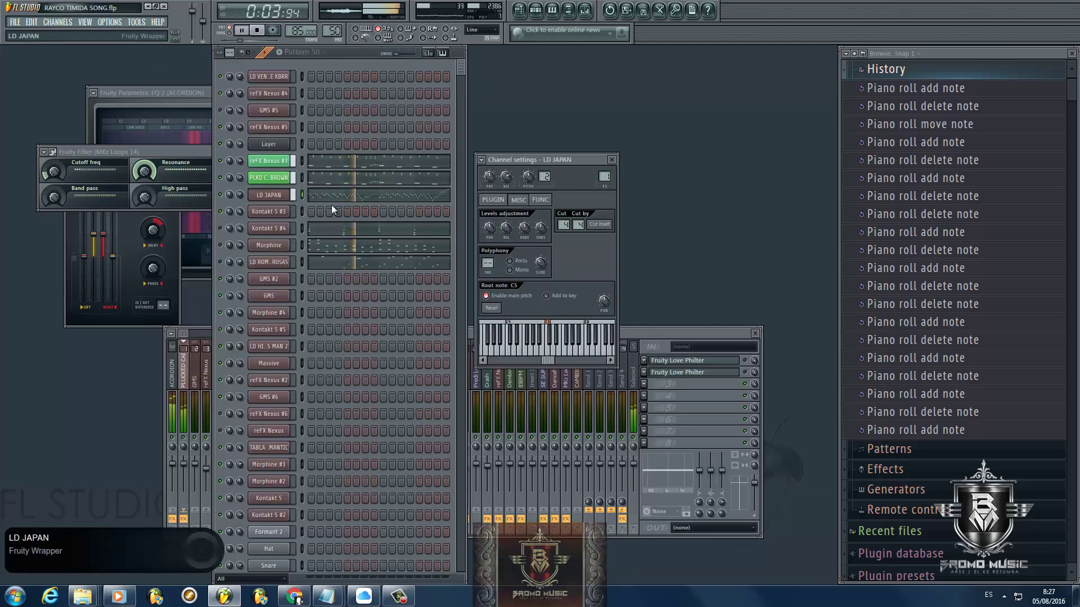
pyautogui.click(492, 199)
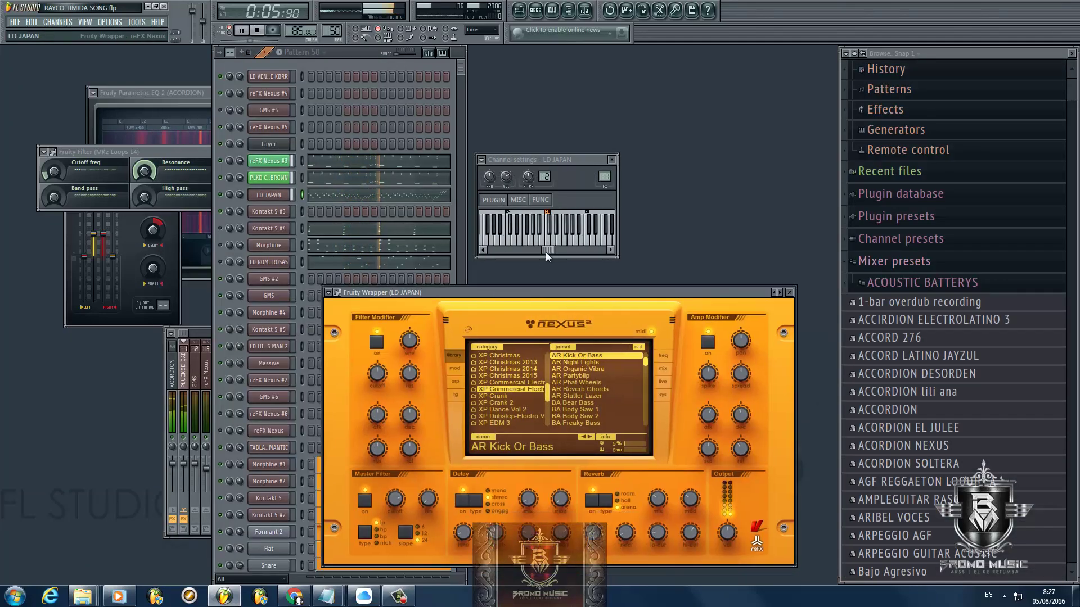
# Step: Lower Nexus's master filter cutoff to 45, then sweep it up to about 118 while Pattern 50 plays
pyautogui.press('space')
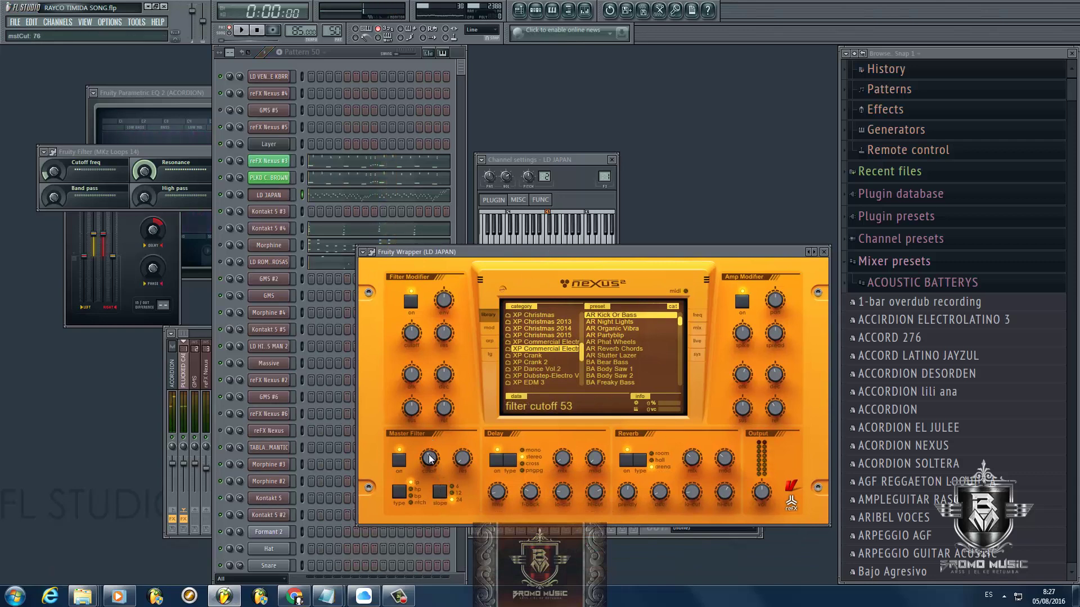
pyautogui.press('space')
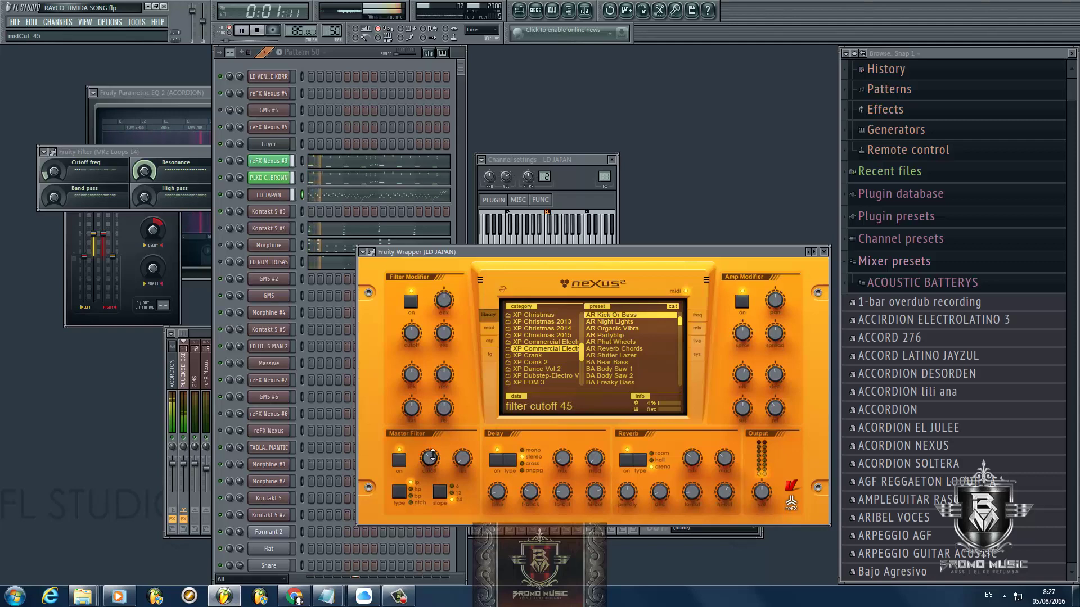
pyautogui.moveTo(432, 453); pyautogui.dragTo(434, 394)
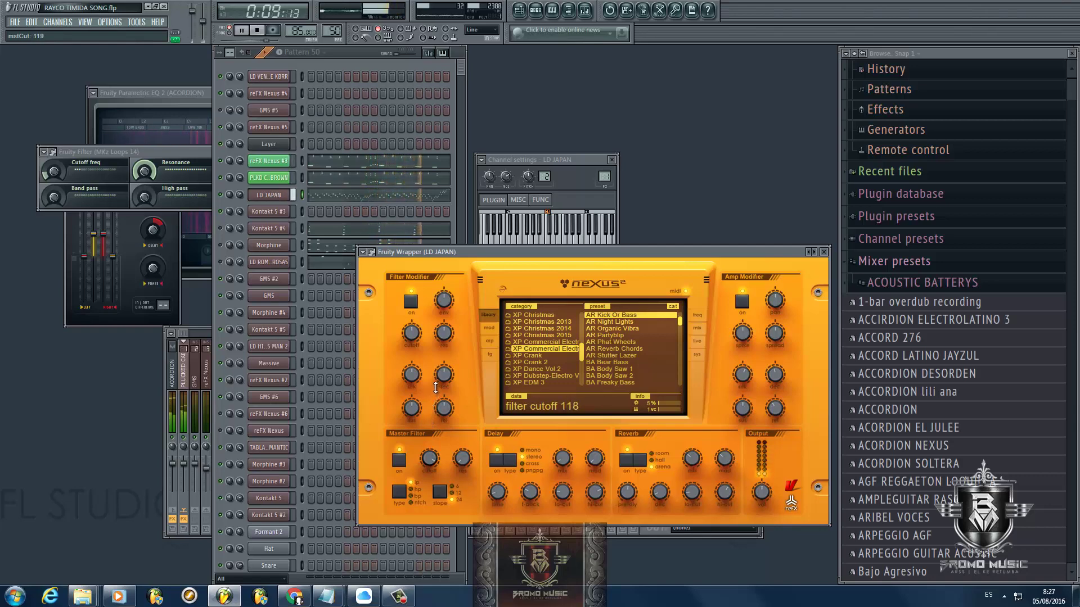
pyautogui.click(355, 48)
pyautogui.press('space')
# Step: Open the playlist and insert an empty track just above the drum loop track
pyautogui.press('F5')
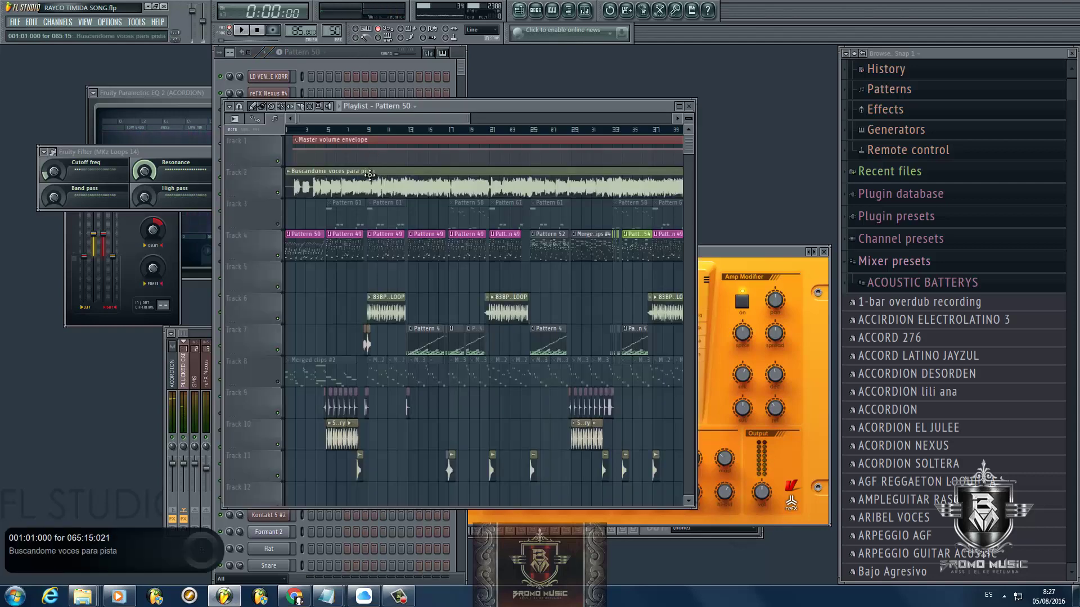
pyautogui.rightClick(279, 262)
pyautogui.click(300, 414)
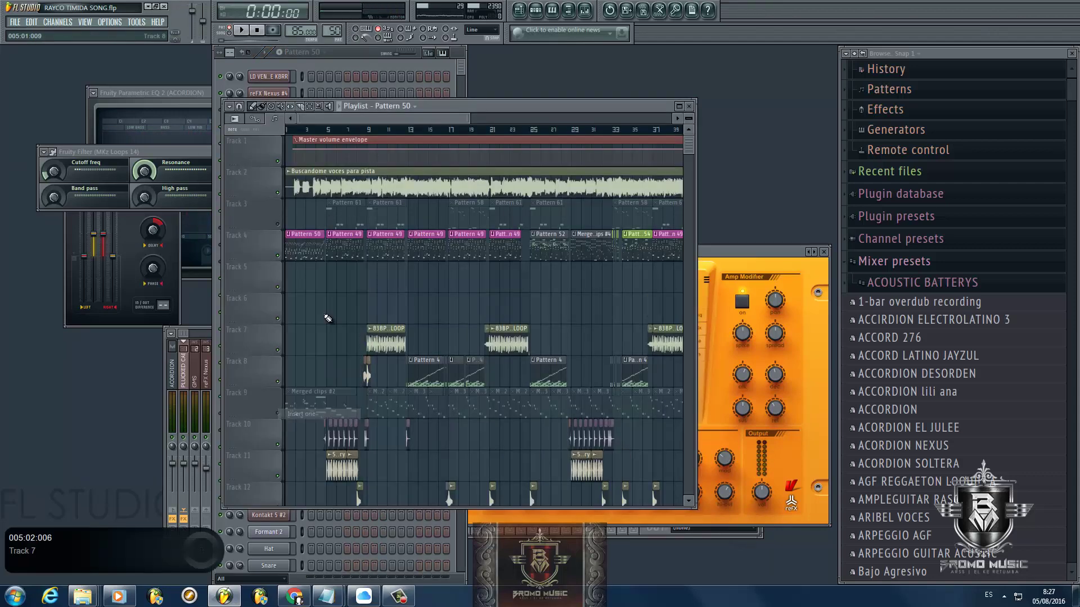
# Step: Place a Pattern 50 clip at bar 81 on Track 5 and select bars 81 through 84 for looping
pyautogui.scroll(-3, 350, 209)
pyautogui.scroll(8, 562, 194)
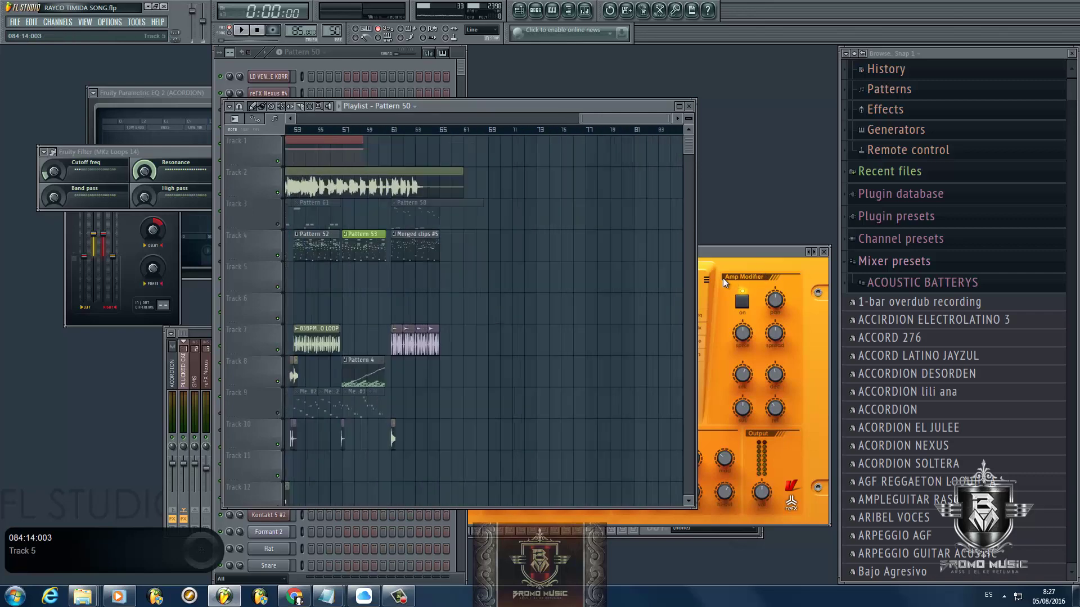
pyautogui.click(425, 280)
pyautogui.scroll(-4, 453, 149)
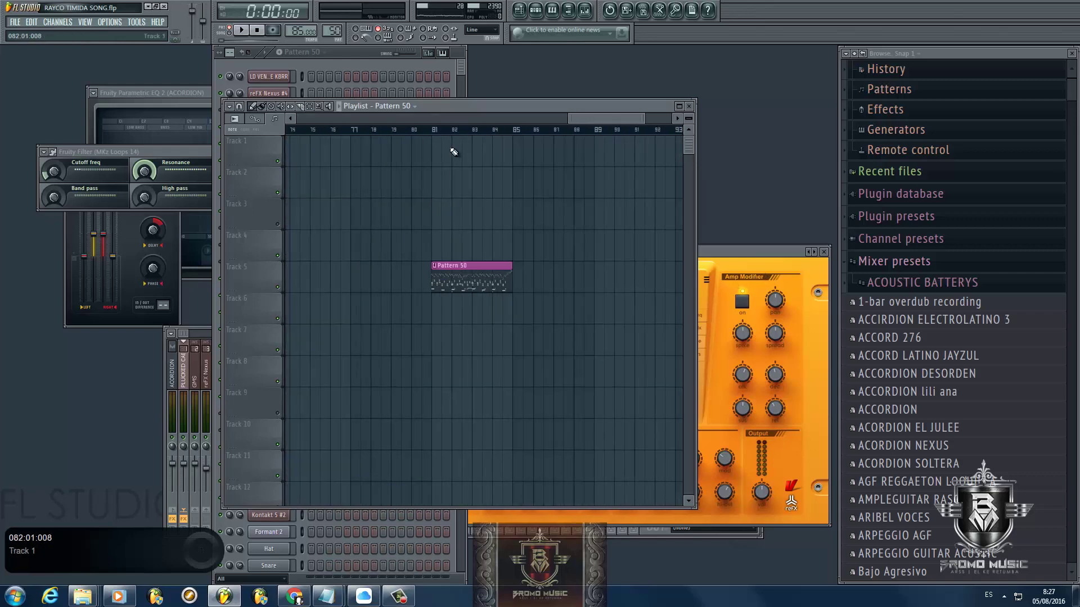
pyautogui.moveTo(436, 132); pyautogui.dragTo(516, 139)
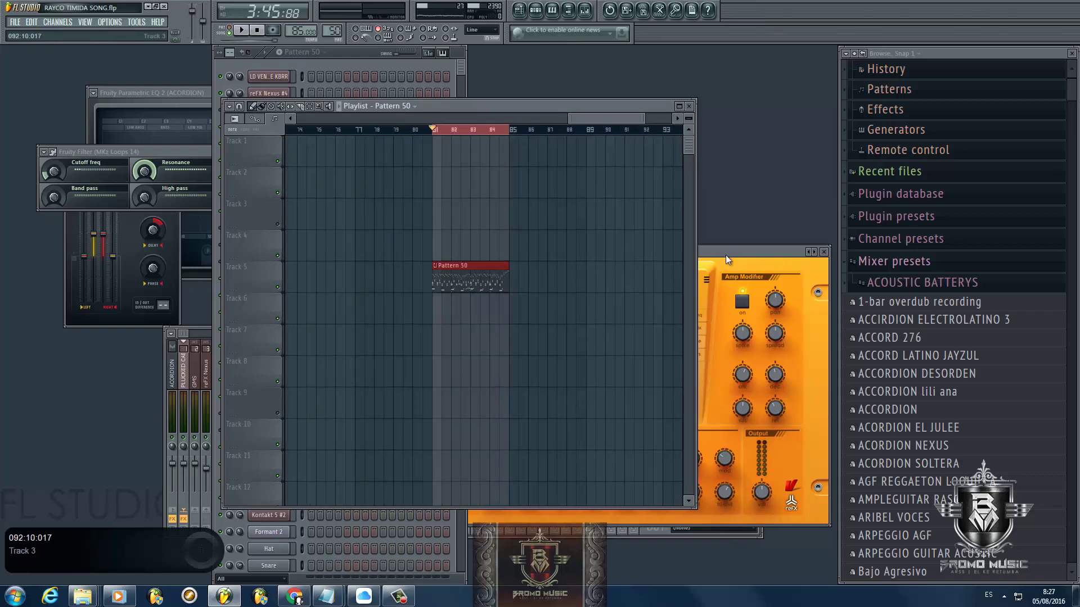
# Step: Create an automation clip with a rising ramp for LD JAPAN's master filter cutoff over bars 81 to 84, and play the selection
pyautogui.click(726, 256)
pyautogui.moveTo(468, 457); pyautogui.dragTo(471, 474)
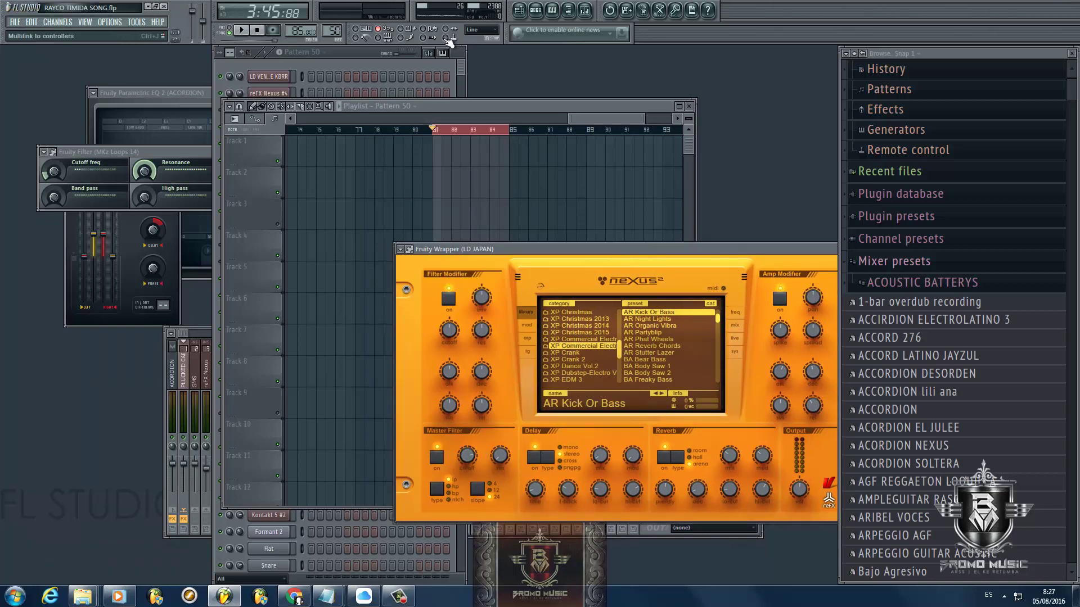
pyautogui.click(447, 39)
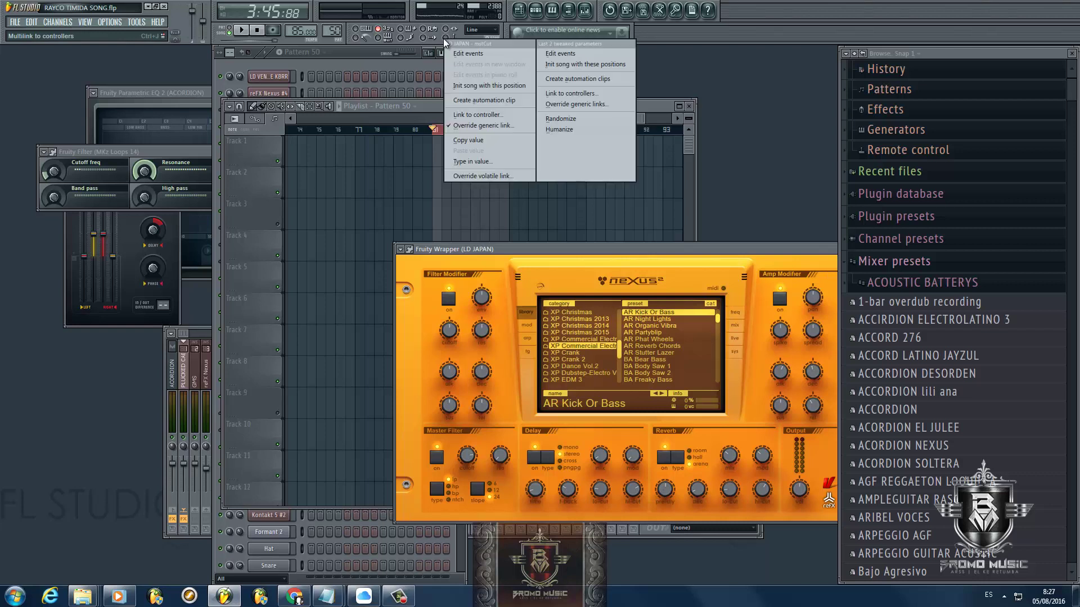
pyautogui.click(483, 106)
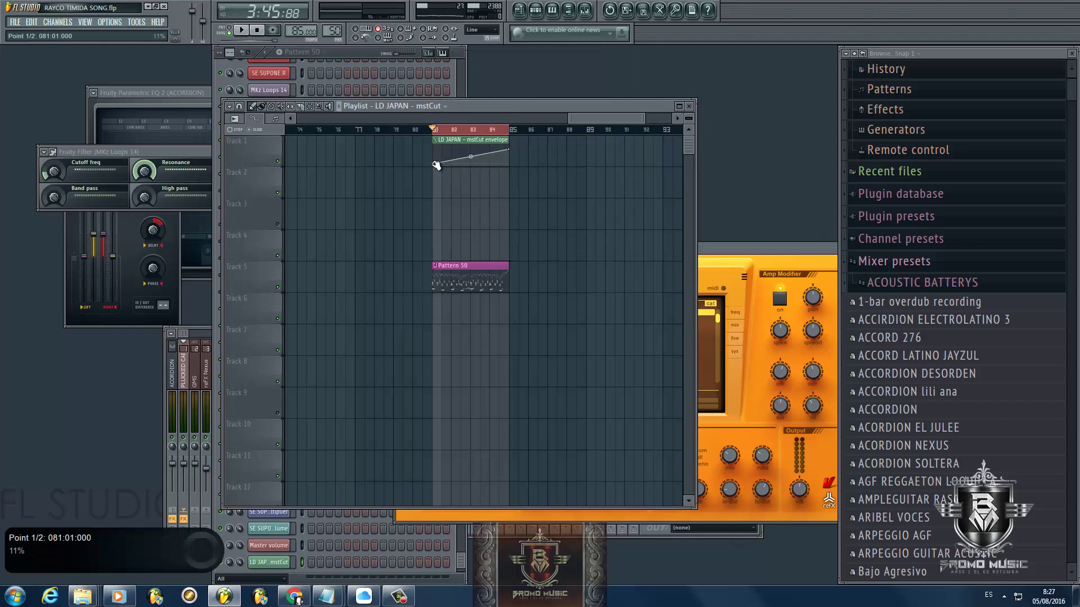
pyautogui.moveTo(721, 253); pyautogui.dragTo(782, 239)
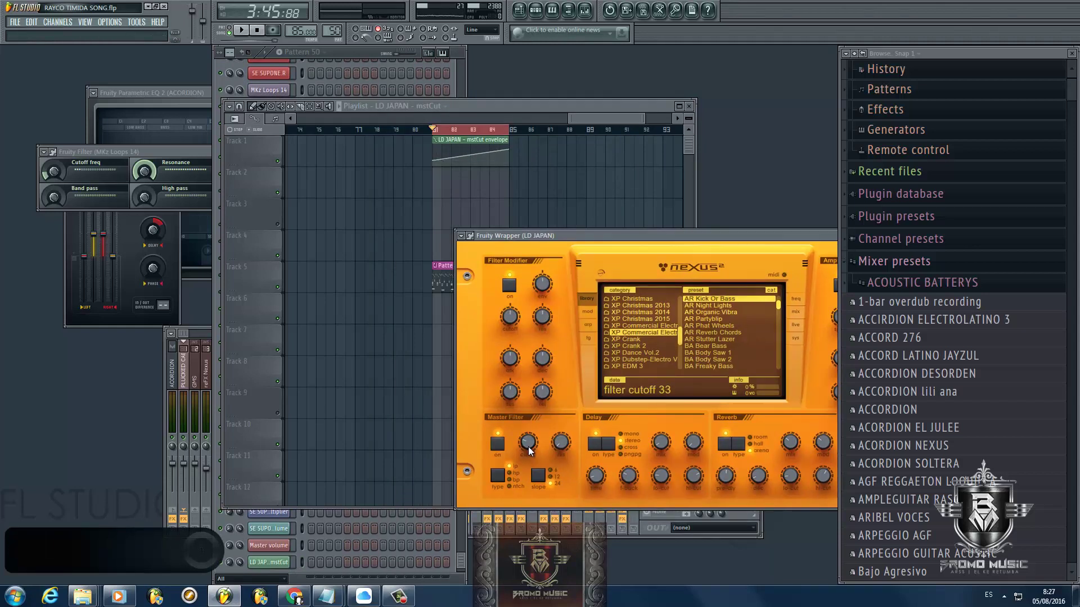
pyautogui.press('space')
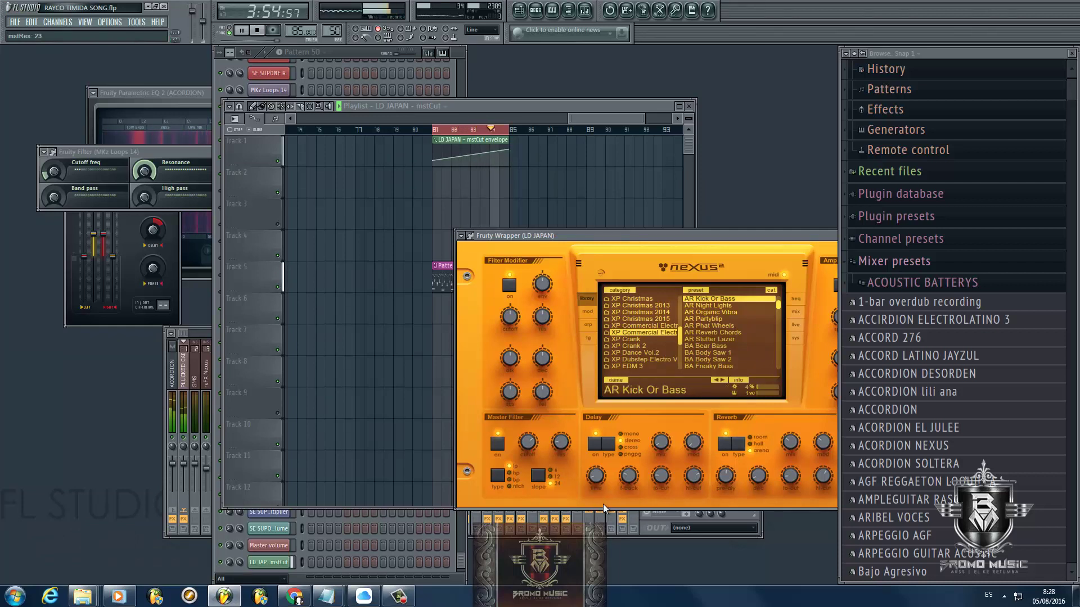
# Step: Stop playback, adjust LD JAPAN's reverb mix and master filter resonance, and create automation clips for both over bars 81 to 84
pyautogui.moveTo(513, 109); pyautogui.dragTo(504, 139)
pyautogui.press('space')
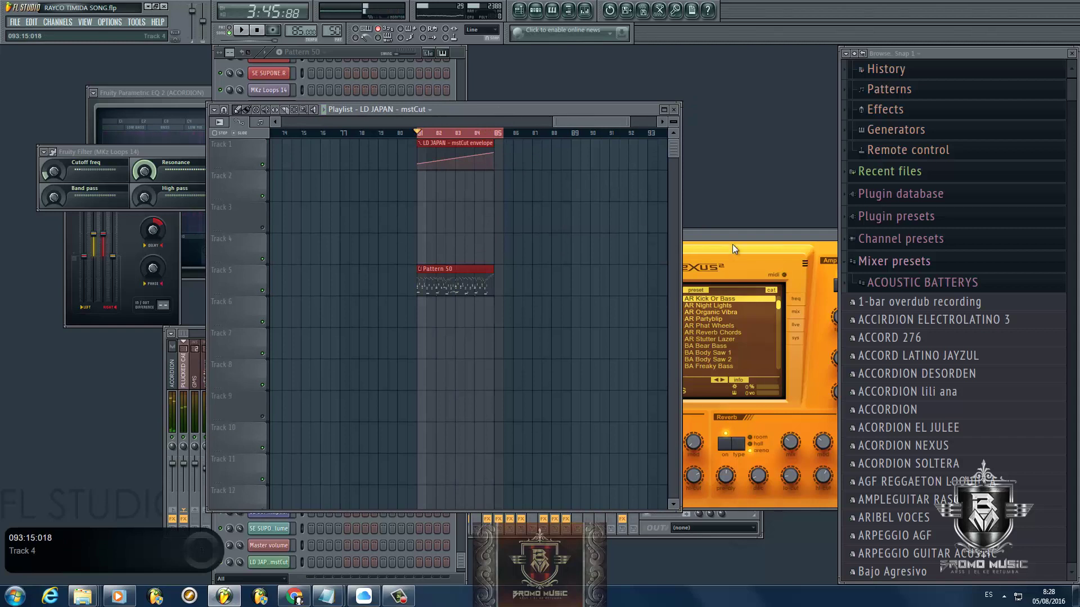
pyautogui.moveTo(732, 244); pyautogui.dragTo(533, 309)
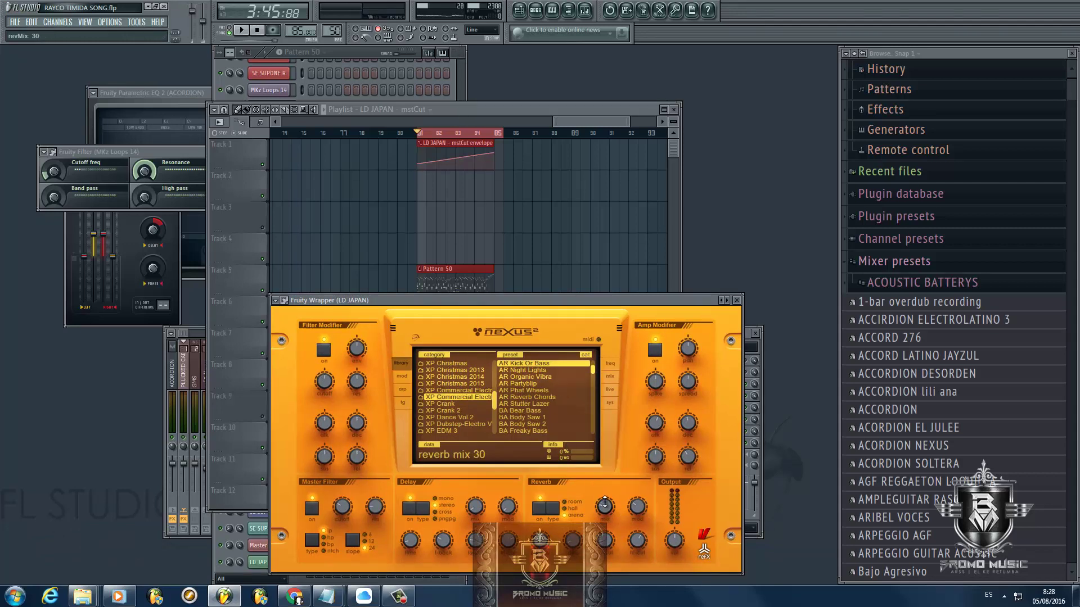
pyautogui.click(450, 40)
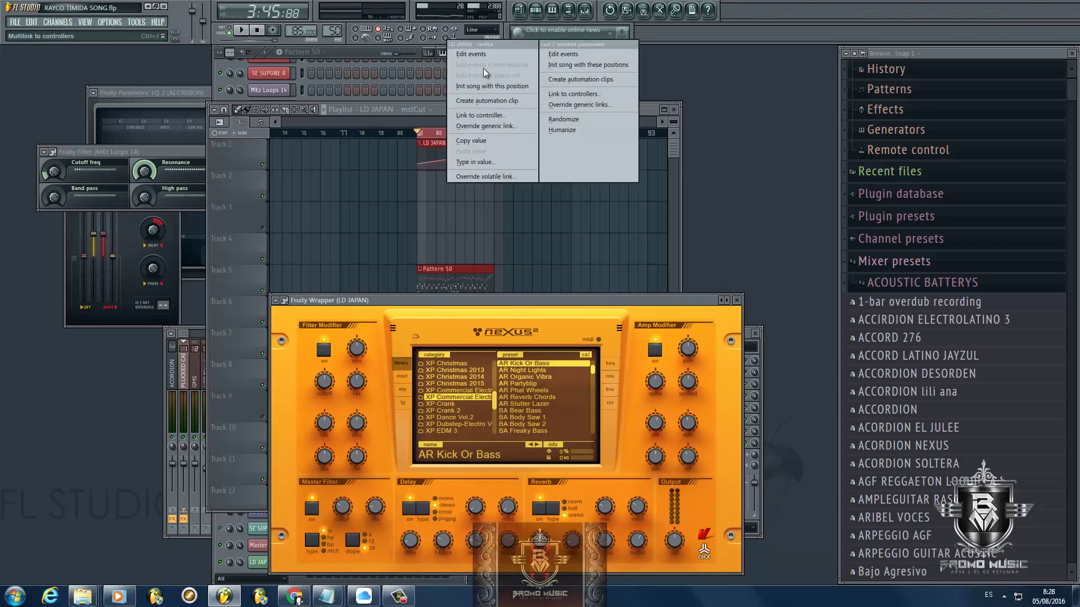
pyautogui.click(572, 79)
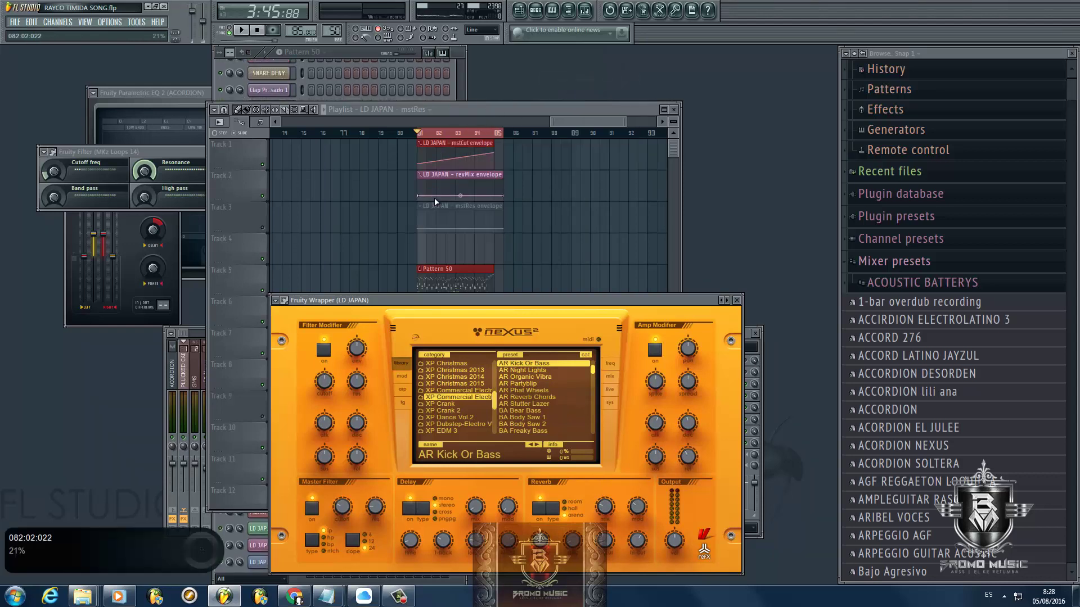
# Step: Shape the reverb mix envelope into a rising curve reaching about 97% at 084:09:000, and delete the master filter resonance clip
pyautogui.click(264, 234)
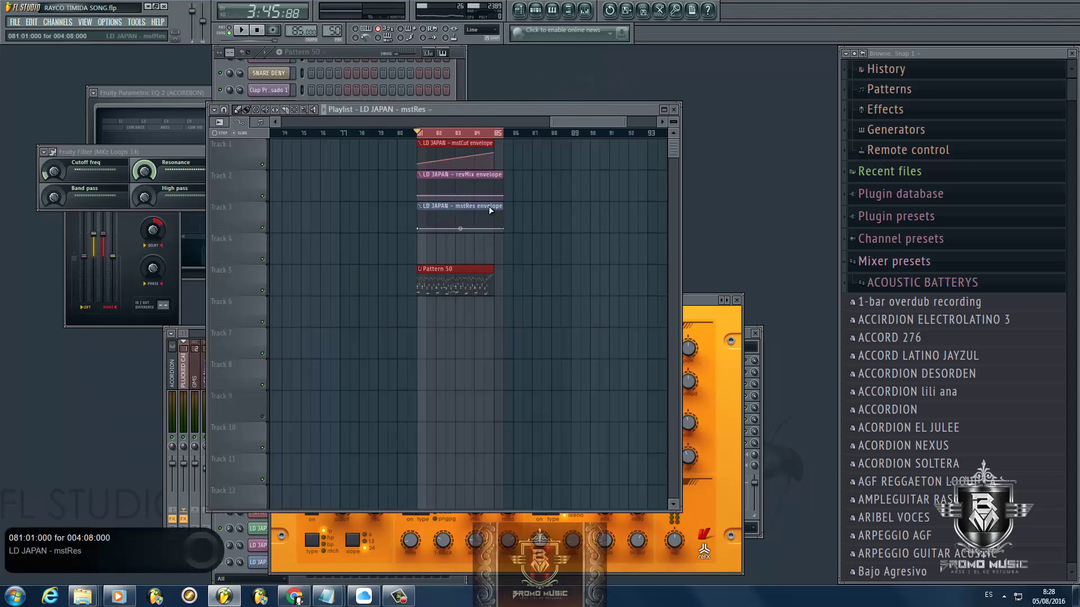
pyautogui.scroll(3, 471, 195)
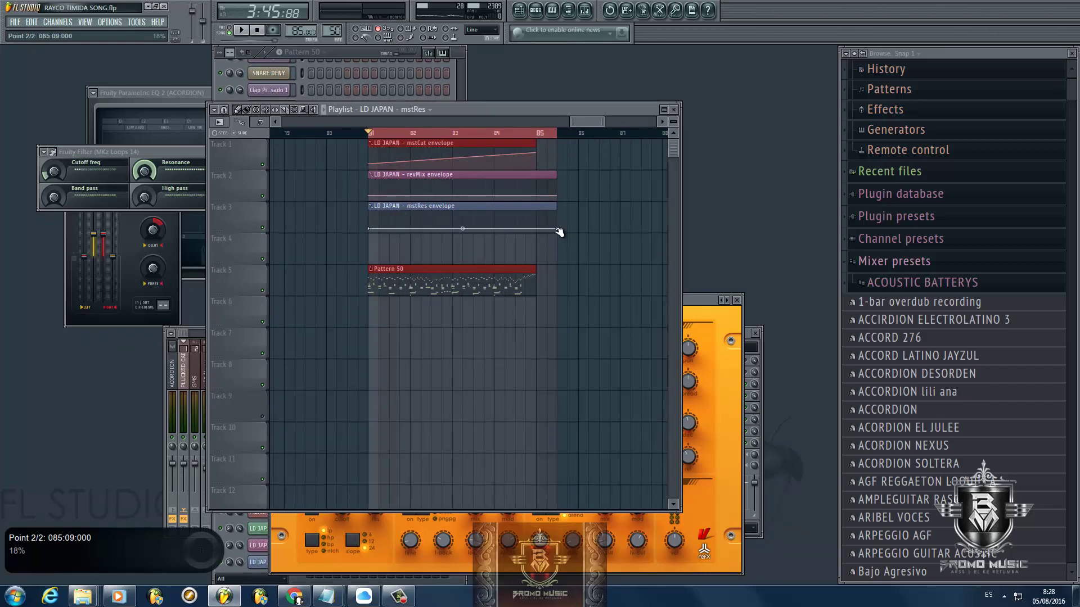
pyautogui.moveTo(561, 196); pyautogui.dragTo(561, 184)
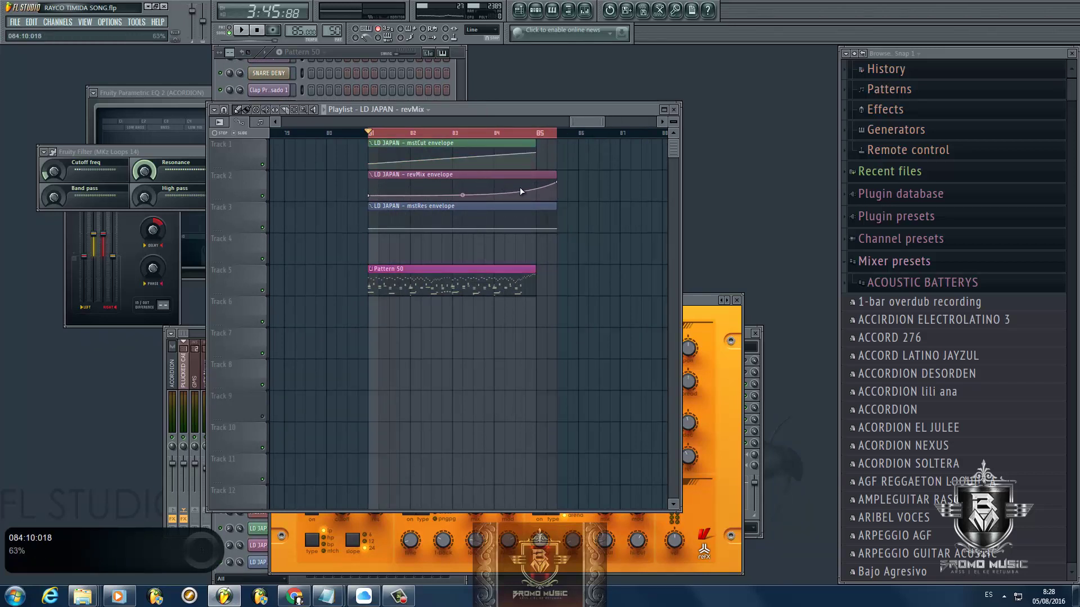
pyautogui.rightClick(456, 207)
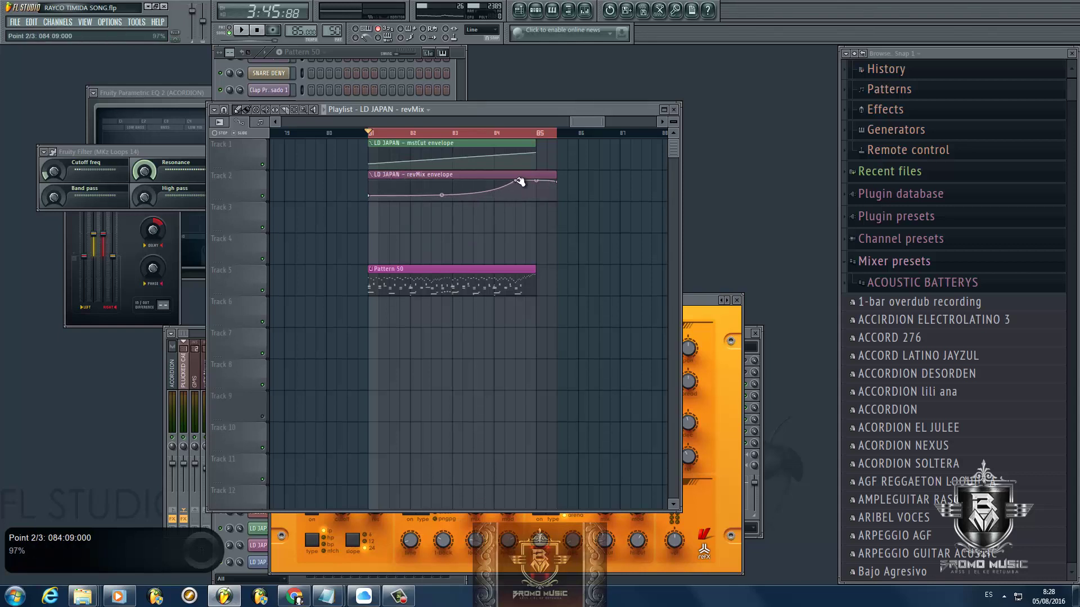
# Step: Play from bar 83 to check the reverb mix automation, and lower the envelope's peak with a drooping curve at its end
pyautogui.click(474, 133)
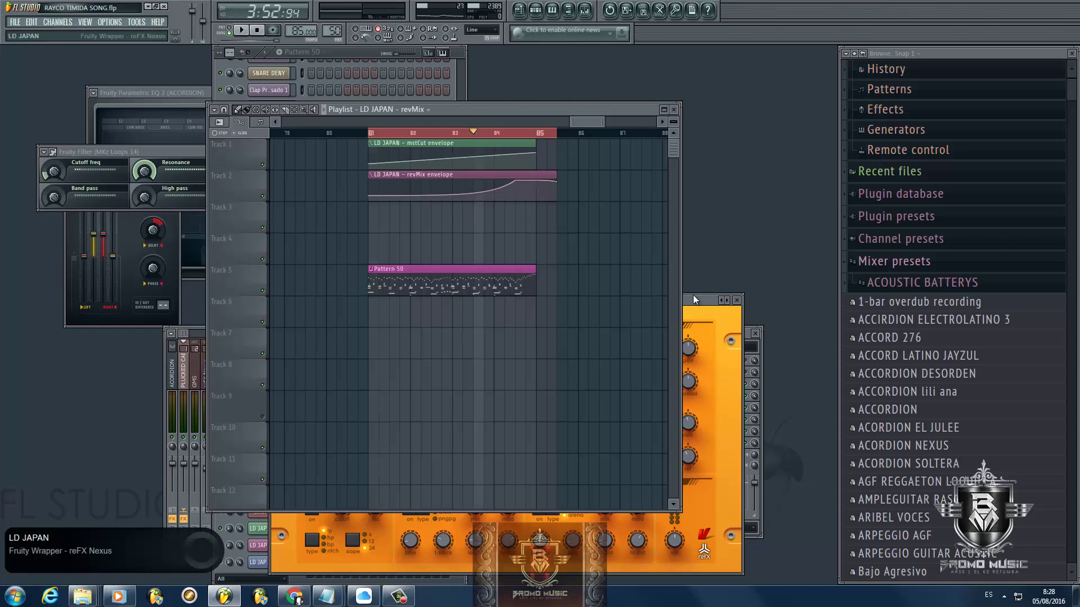
pyautogui.click(693, 295)
pyautogui.press('space')
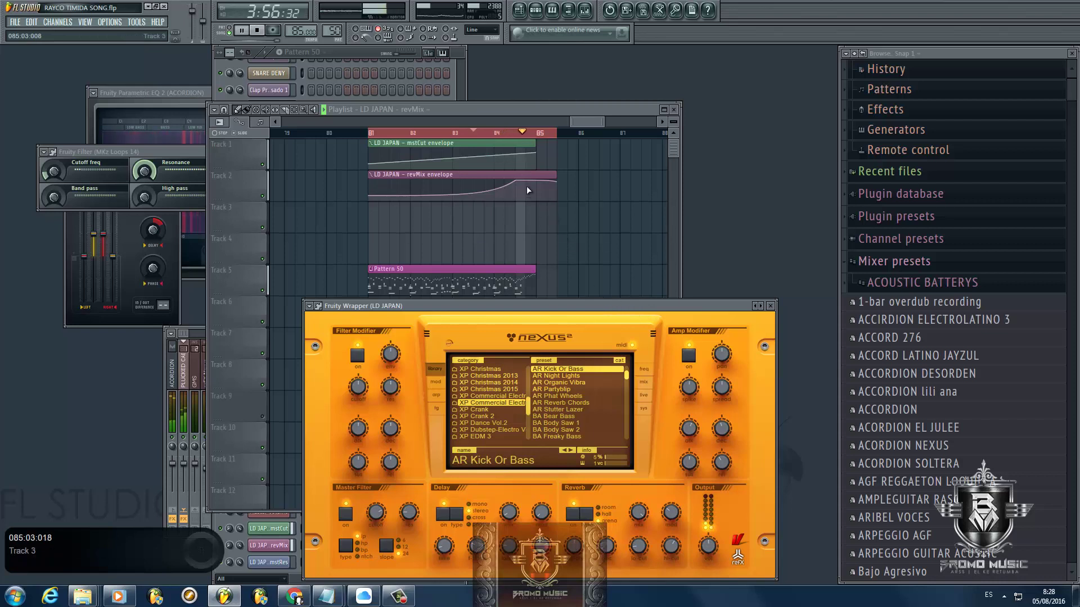
pyautogui.press('space')
pyautogui.moveTo(519, 181); pyautogui.dragTo(563, 197)
pyautogui.press('space')
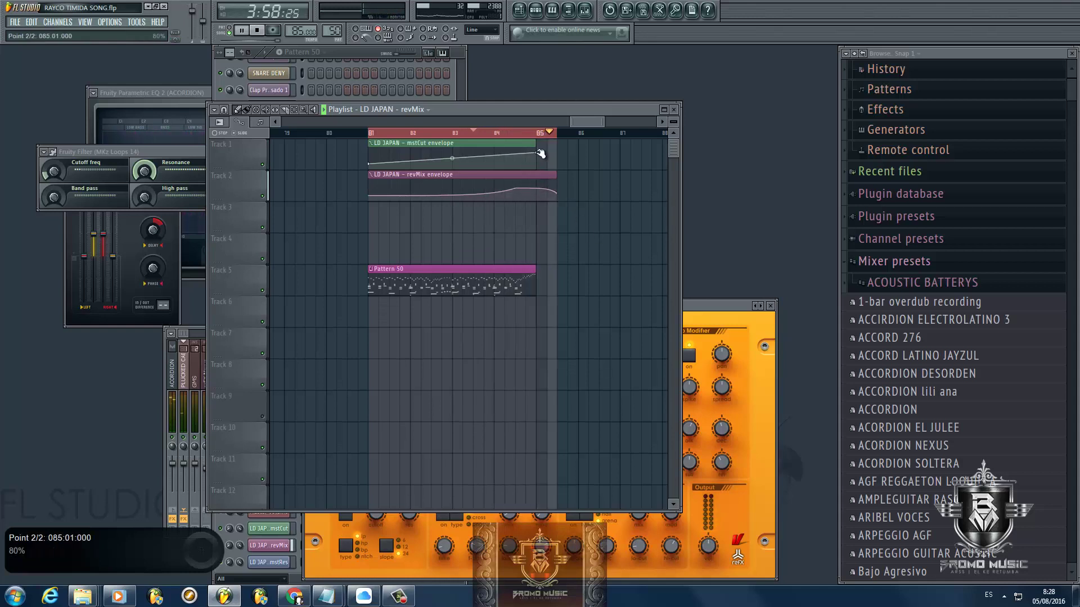
pyautogui.press('space')
# Step: Copy the song's clap and Si el Mundo se Acabara Loop Dry clips to bar 81 on Tracks 10 and 11, and start playback
pyautogui.scroll(-3, 514, 161)
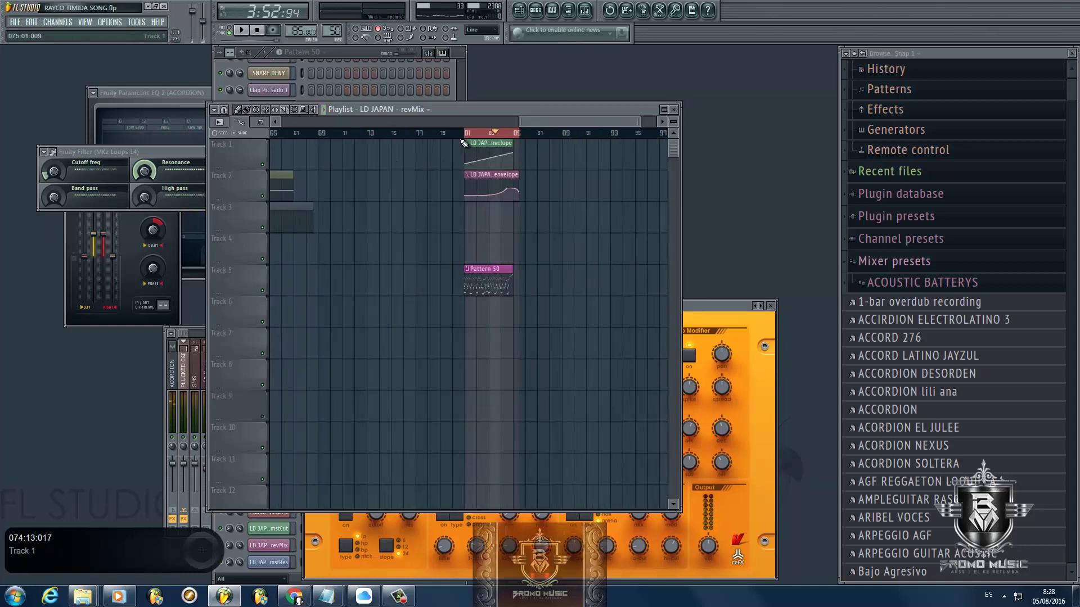
pyautogui.click(257, 32)
pyautogui.scroll(-5, 381, 227)
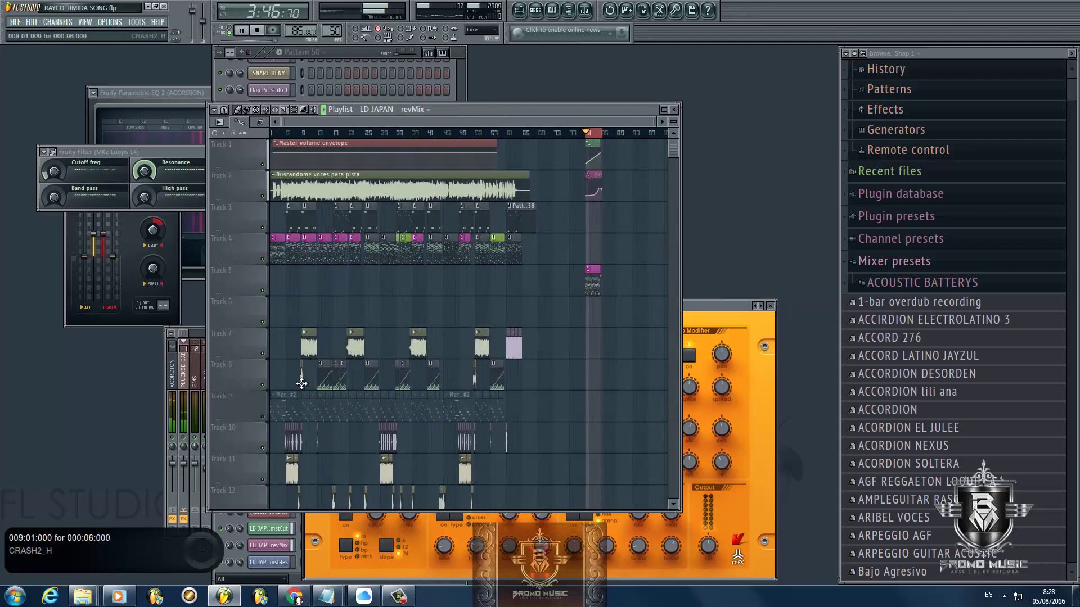
pyautogui.scroll(6, 590, 270)
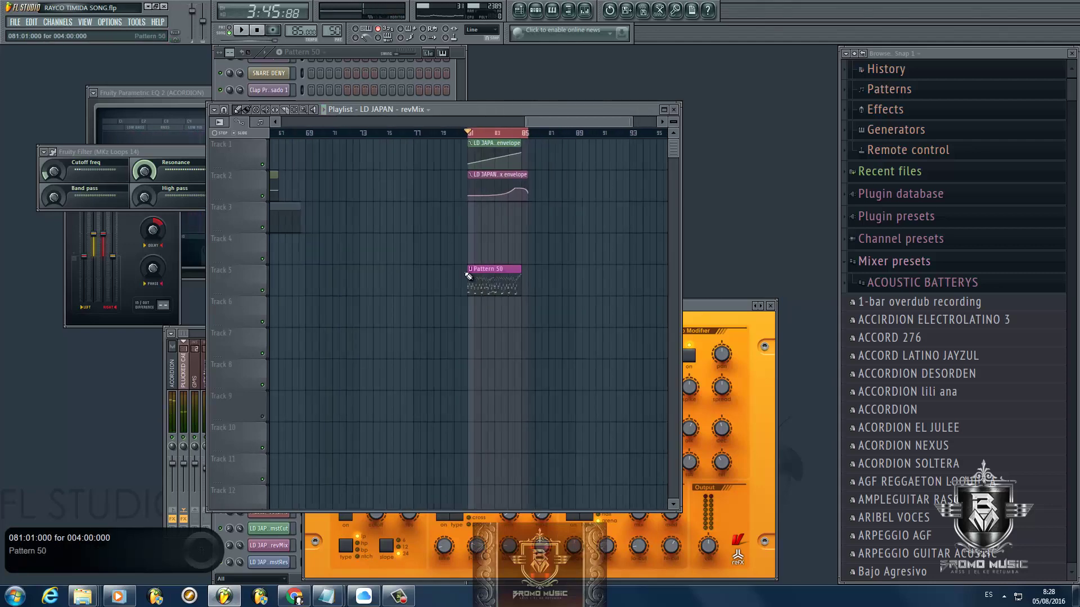
pyautogui.press('space')
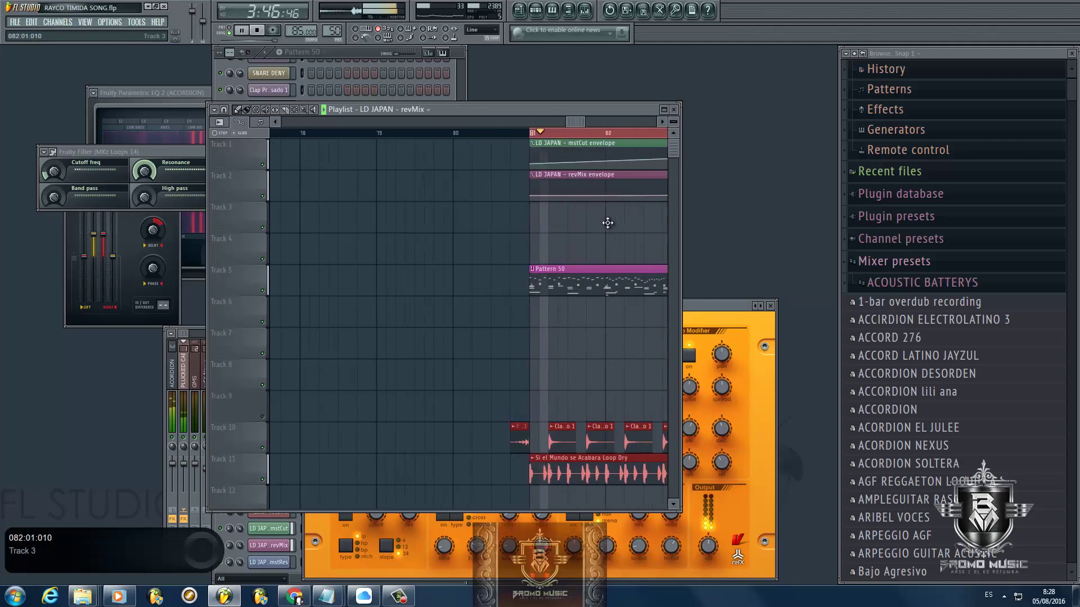
# Step: Listen to the looped section from bar 81 with the automated lead and drum clips together, and stop playback
pyautogui.scroll(-4, 592, 223)
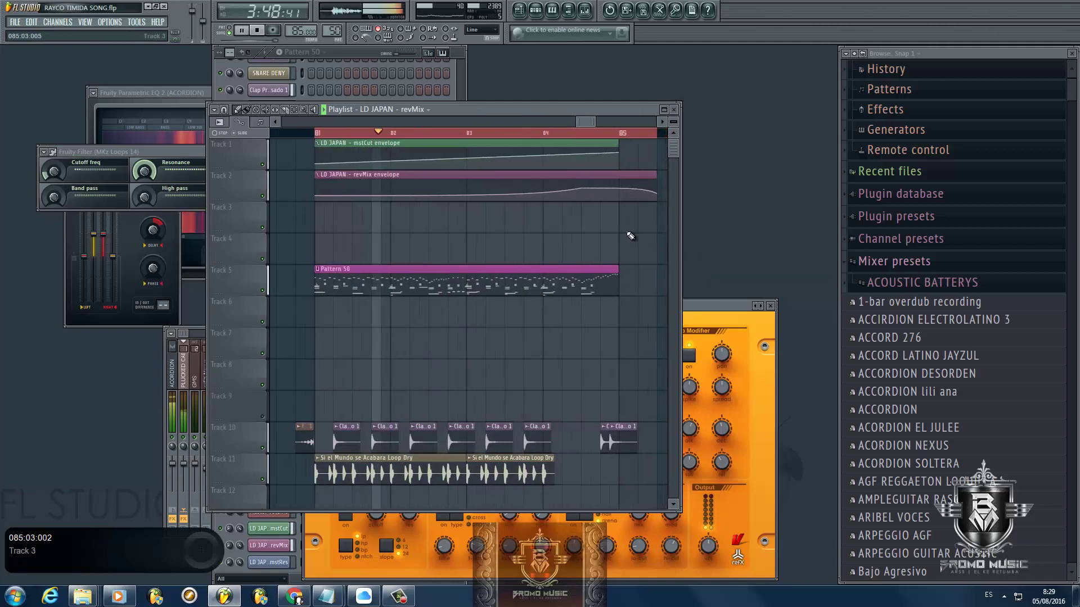
pyautogui.scroll(3, 694, 281)
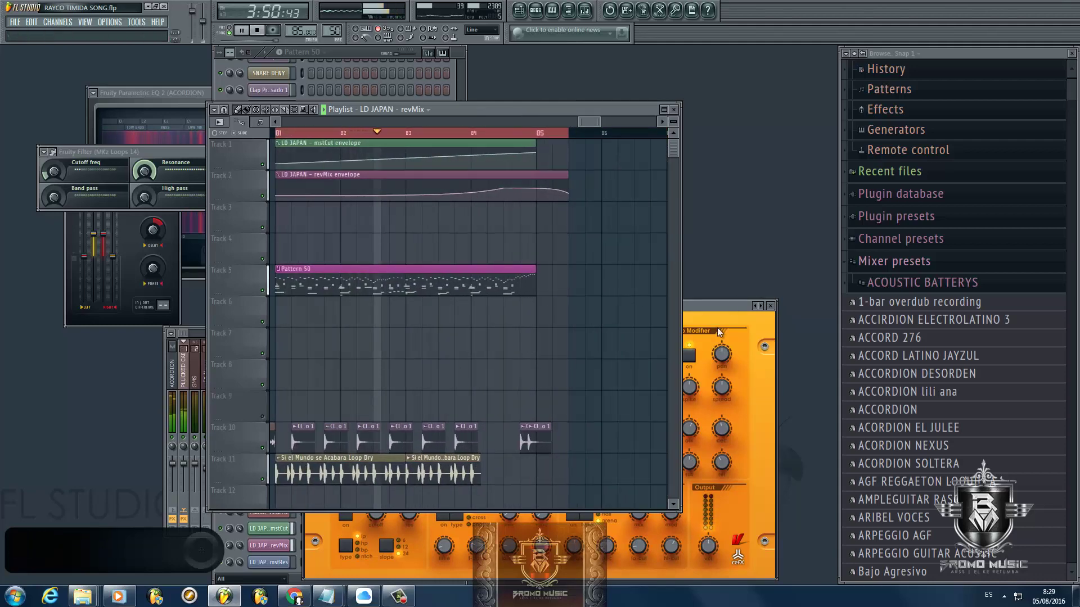
pyautogui.click(547, 341)
pyautogui.rightClick(557, 354)
pyautogui.scroll(1, 512, 438)
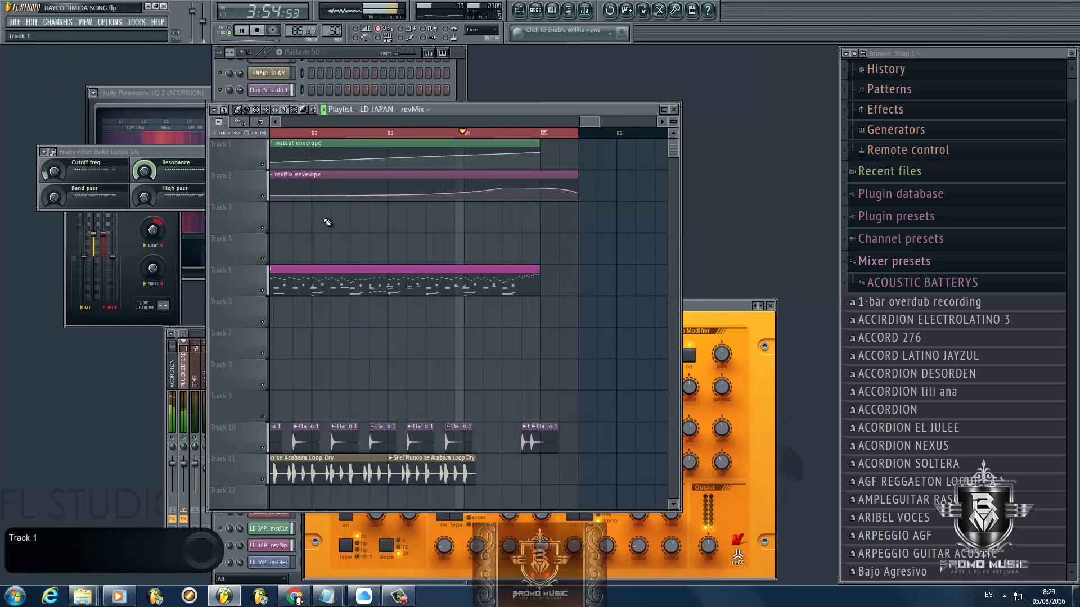
pyautogui.scroll(-8, 549, 369)
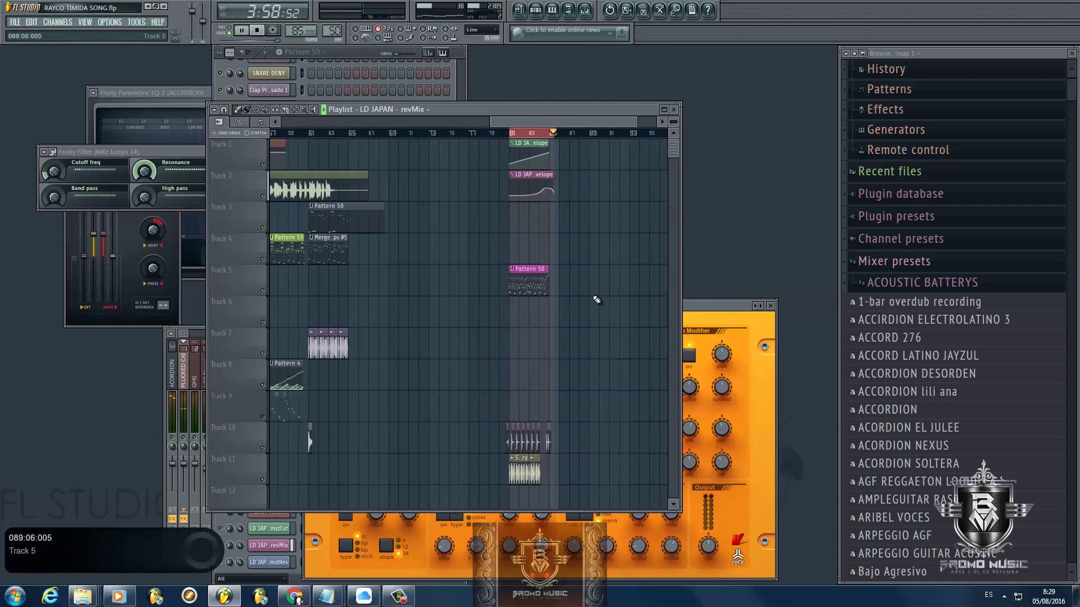
pyautogui.press('space')
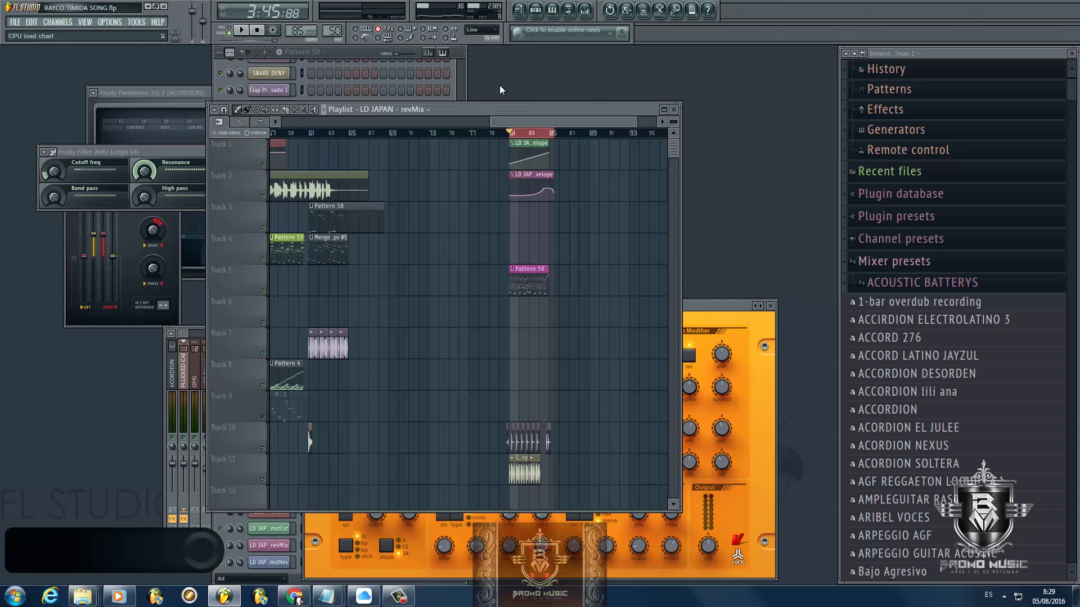
pyautogui.moveTo(520, 102); pyautogui.dragTo(524, 104)
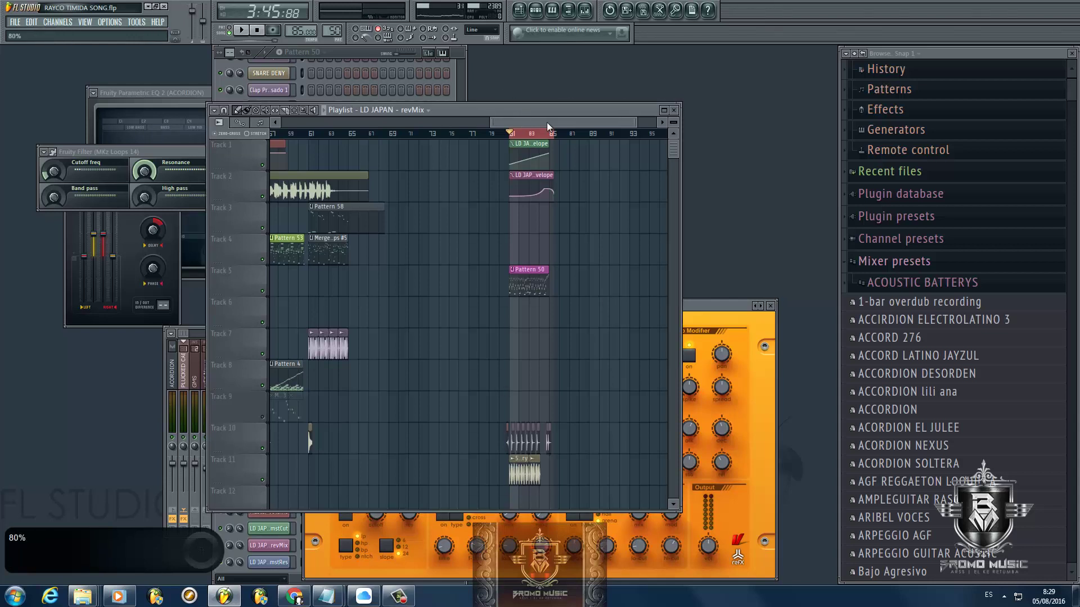